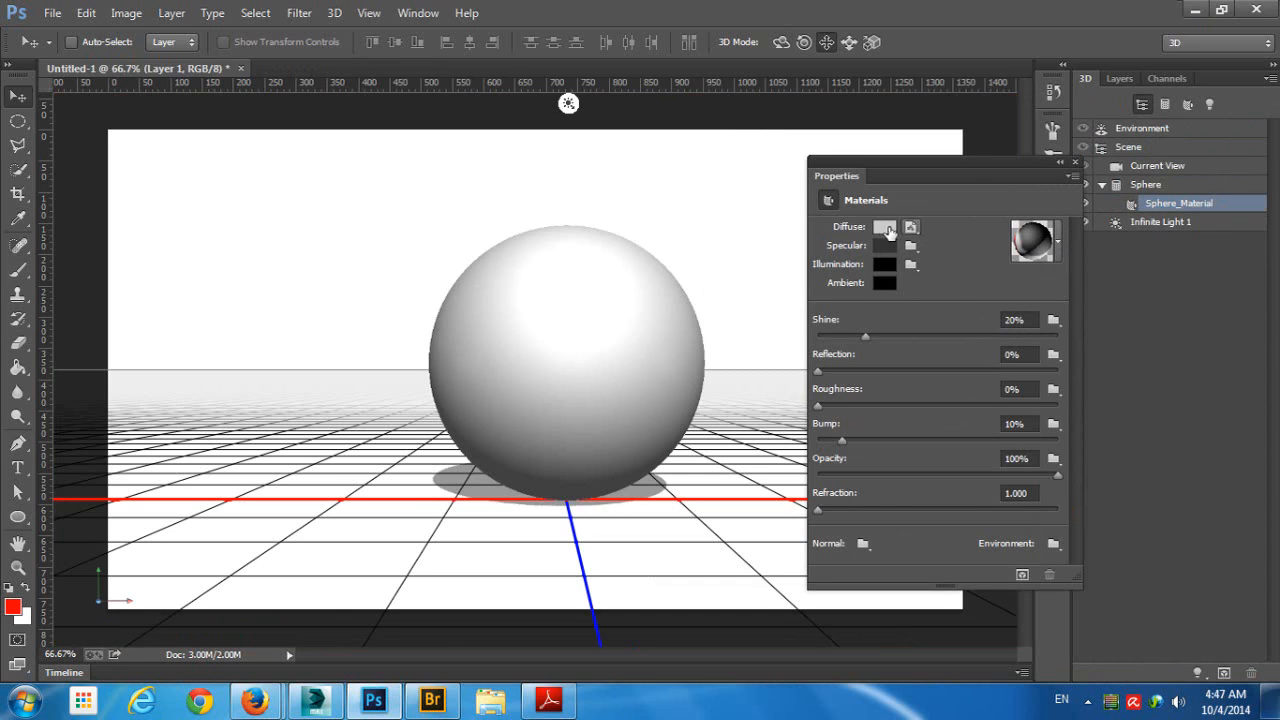
left_click(911, 228)
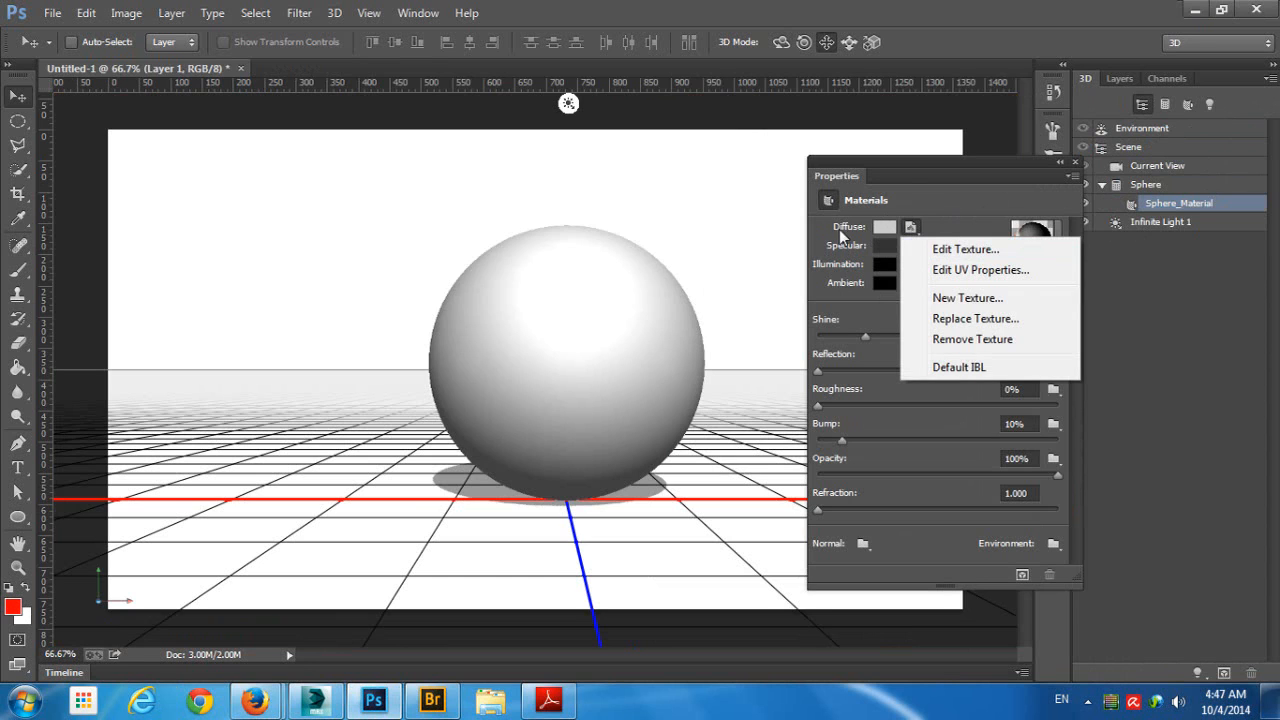
left_click(985, 253)
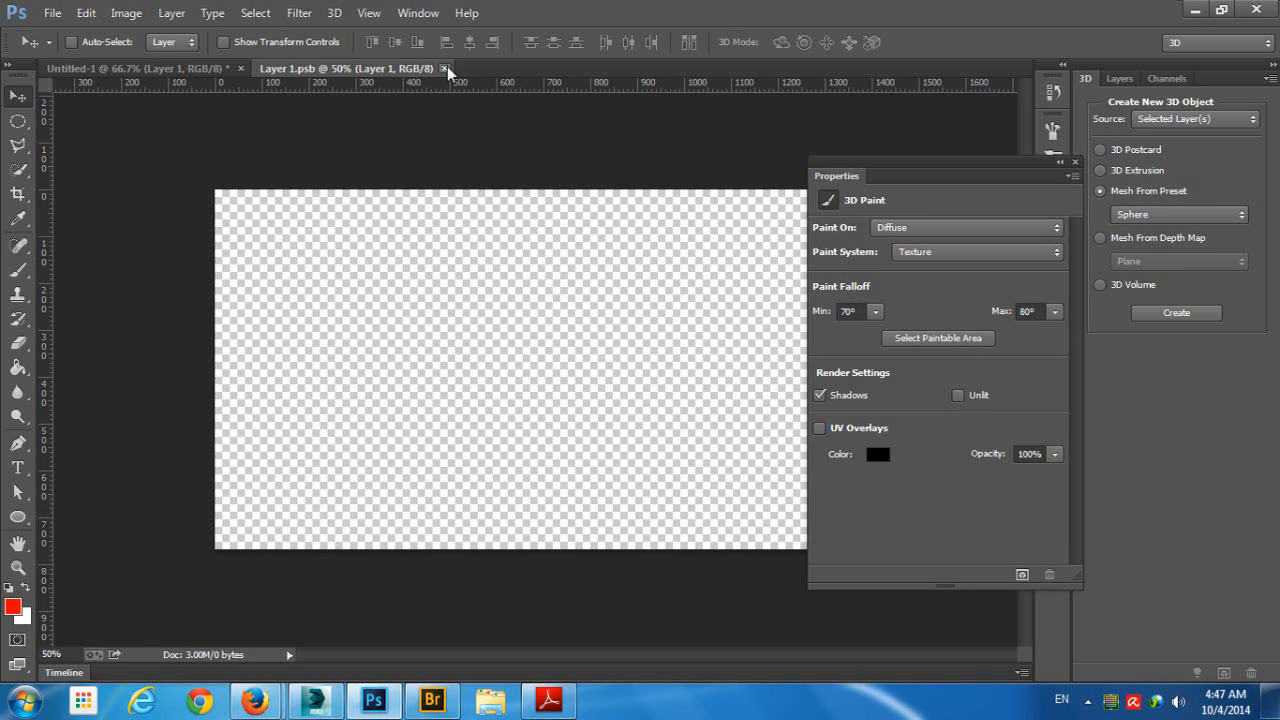
left_click(444, 68)
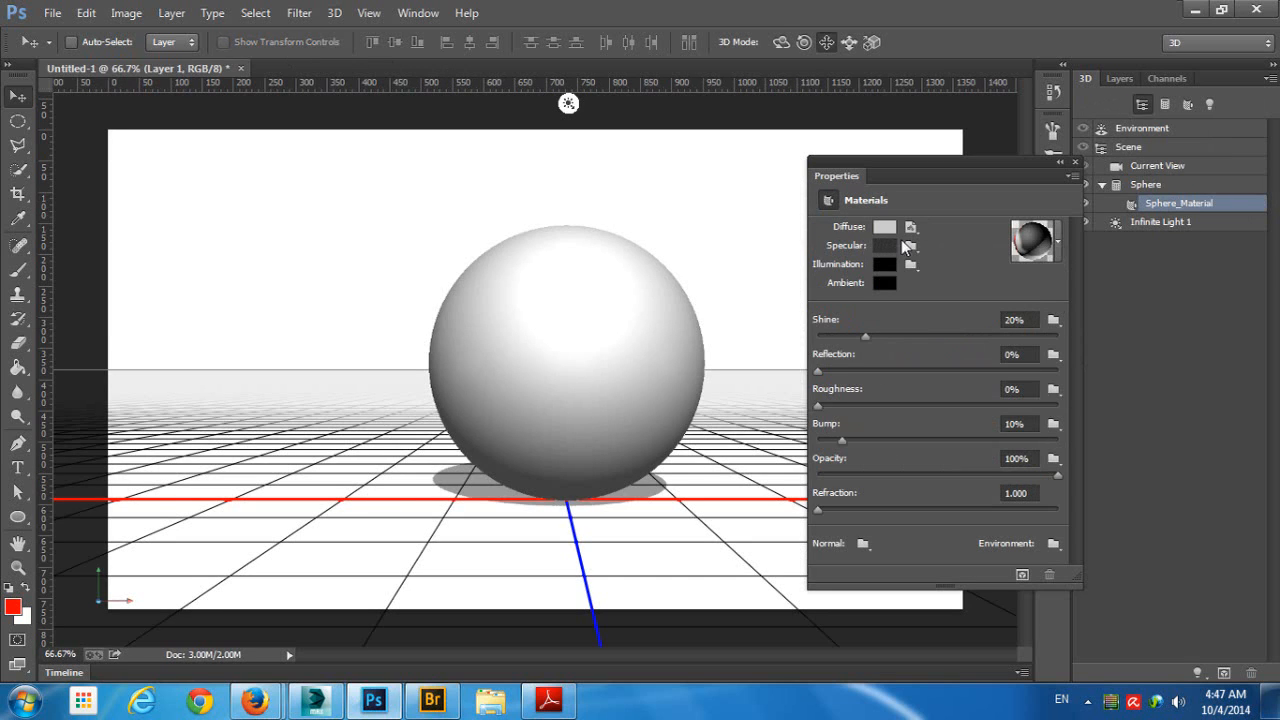
- Open the sphere material's diffuse texture for editing and arrange it beside the 3D document in a 2-up Vertical layout
mouse_move(917, 229)
left_click(913, 228)
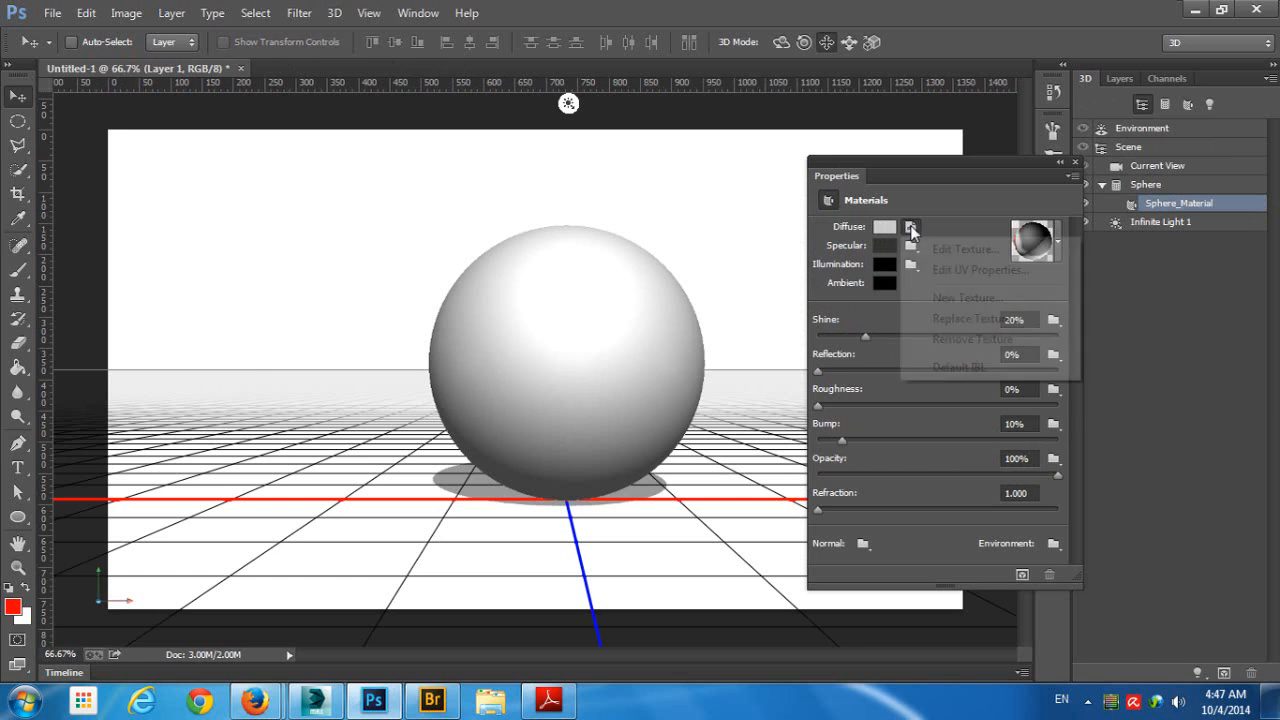
left_click(930, 251)
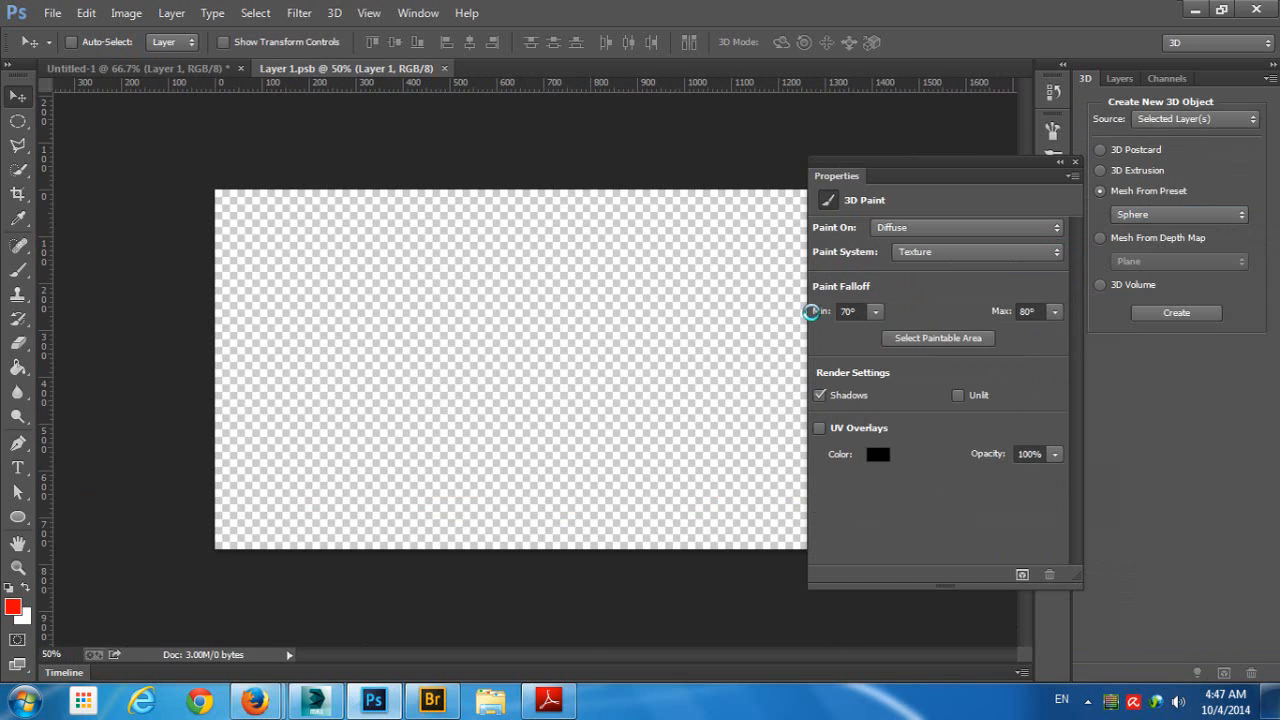
left_click(418, 13)
mouse_move(457, 36)
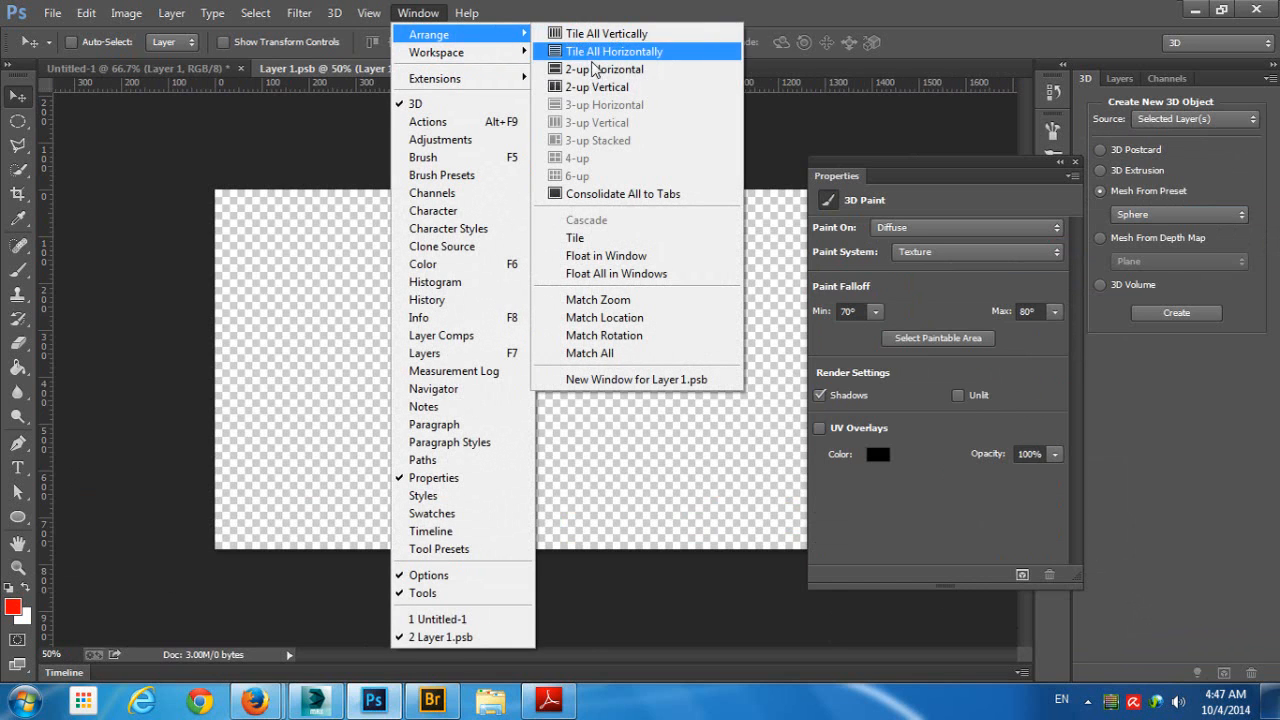
left_click(598, 88)
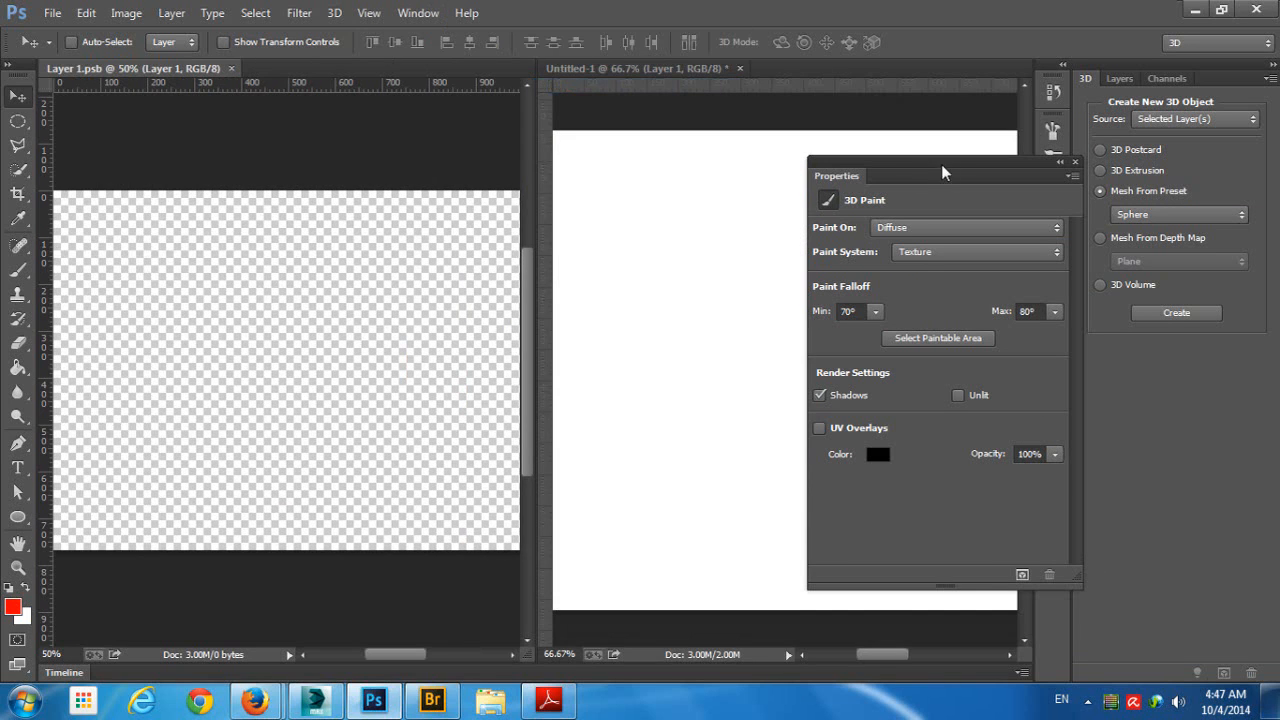
- Reposition the 3D camera so the whole sphere fits in the Untitled-1 window, and move the Properties panel around it
left_click_drag(941, 164, 1083, 337)
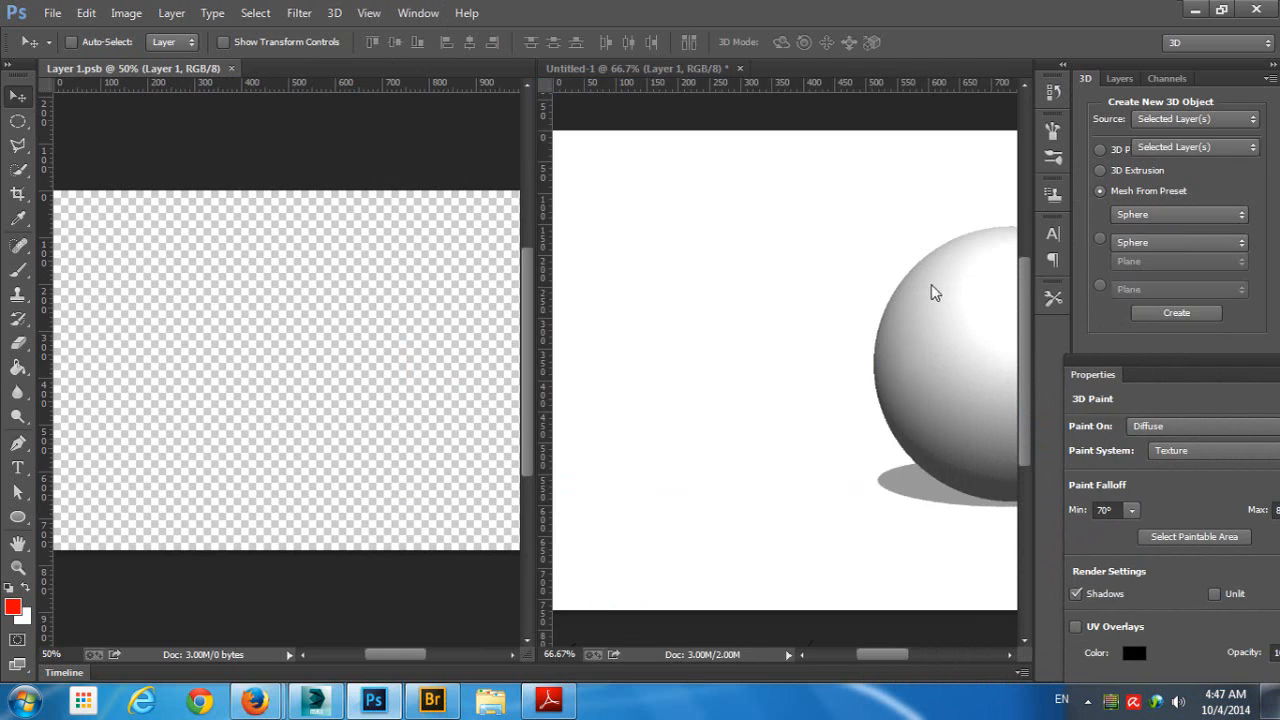
left_click(668, 69)
left_click(678, 194)
left_click_drag(873, 199, 732, 195)
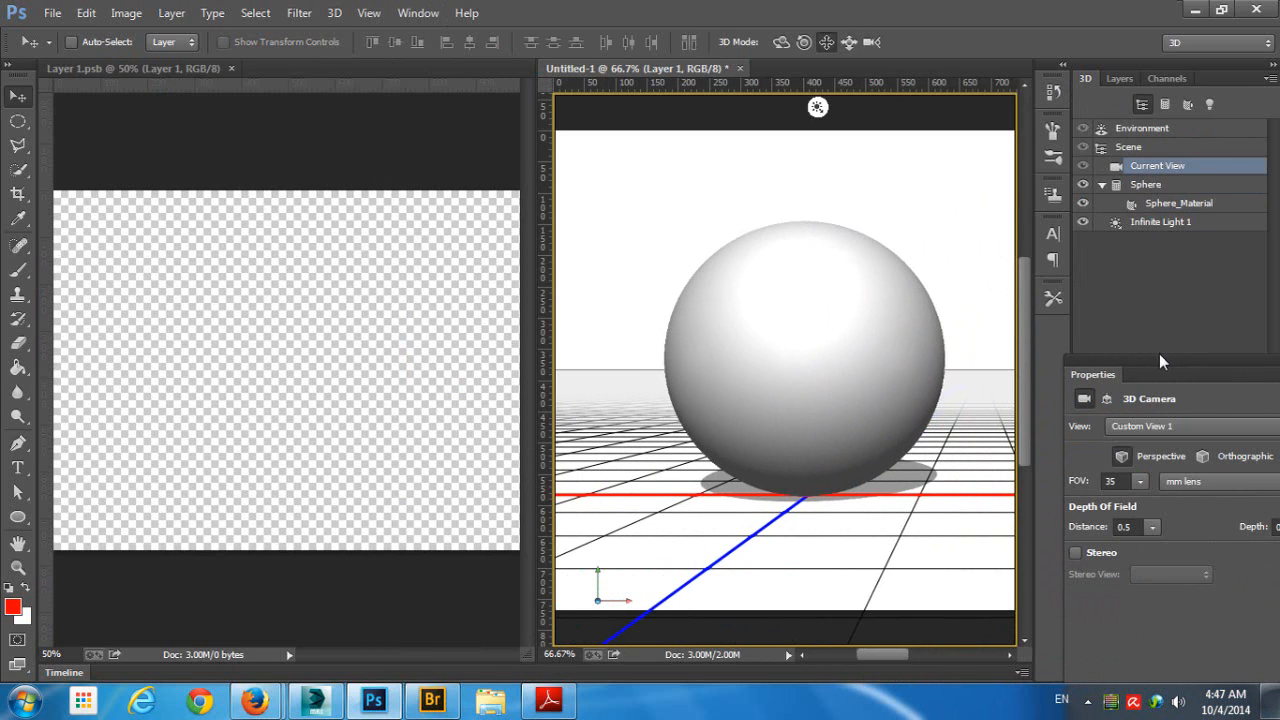
left_click_drag(1159, 358, 1116, 253)
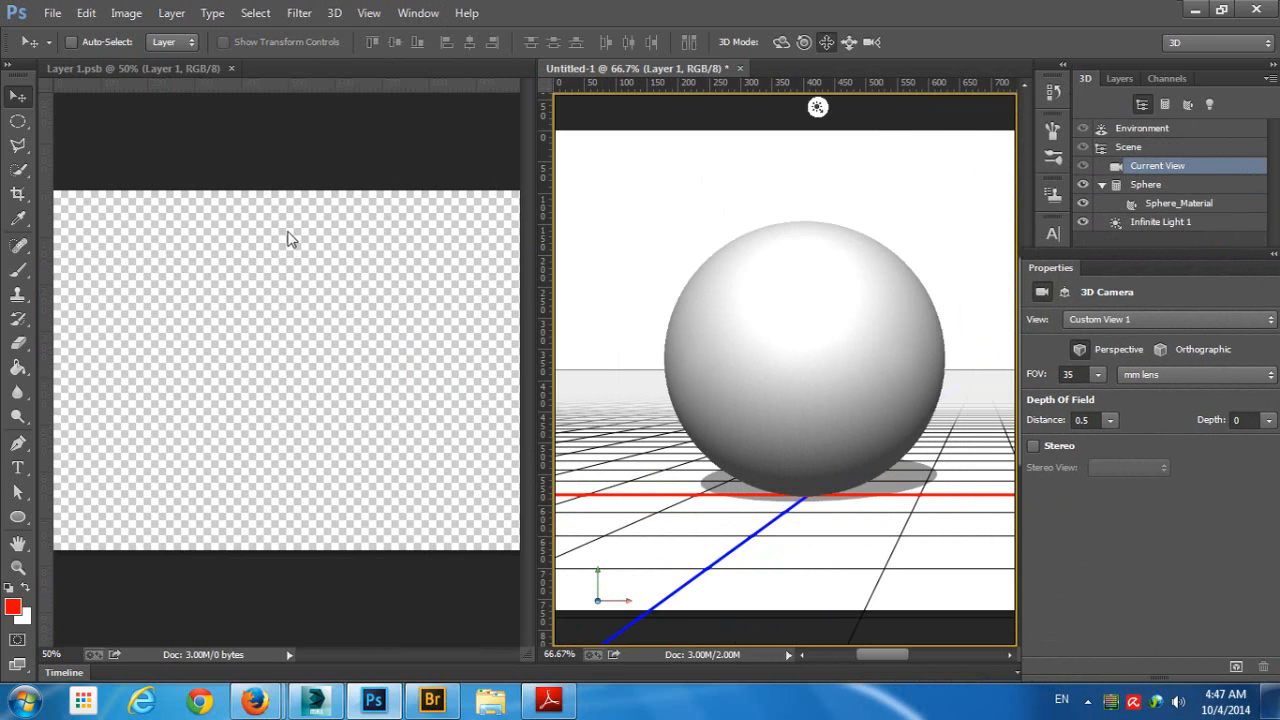
left_click_drag(1068, 260, 968, 220)
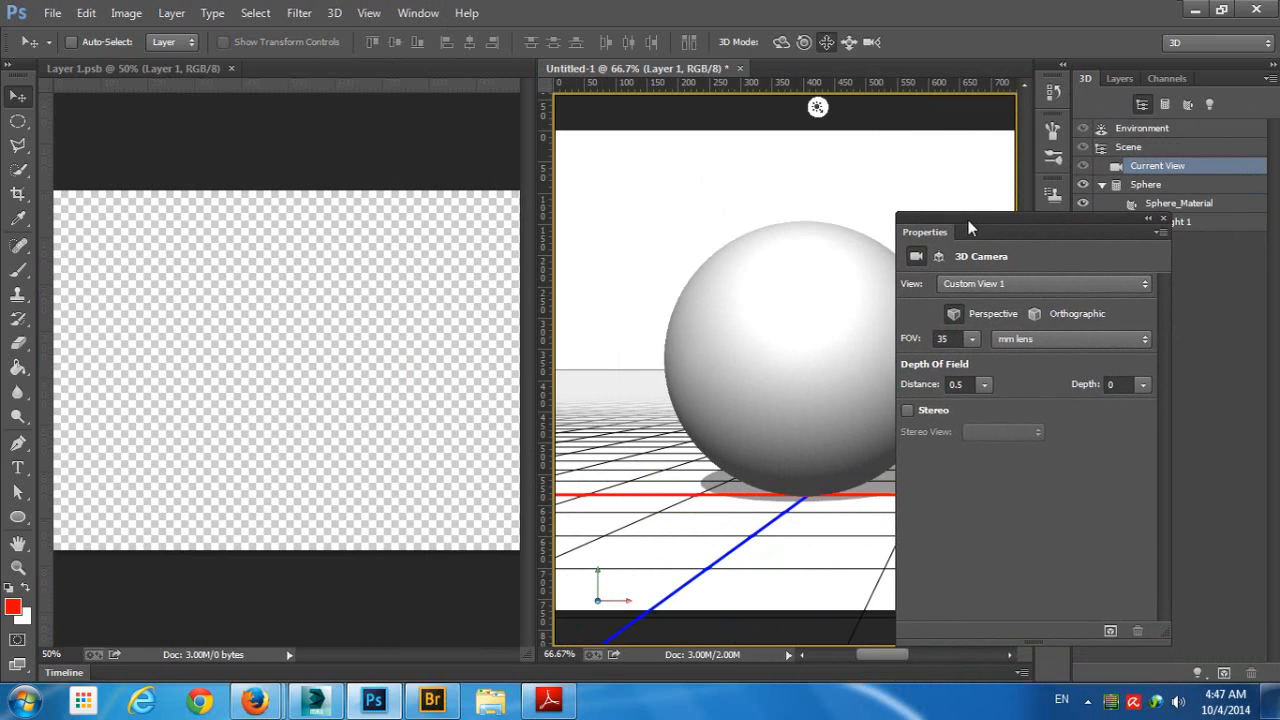
- Activate the texture document with the Brush tool and put the Properties panel away to uncover the sphere
left_click(251, 200)
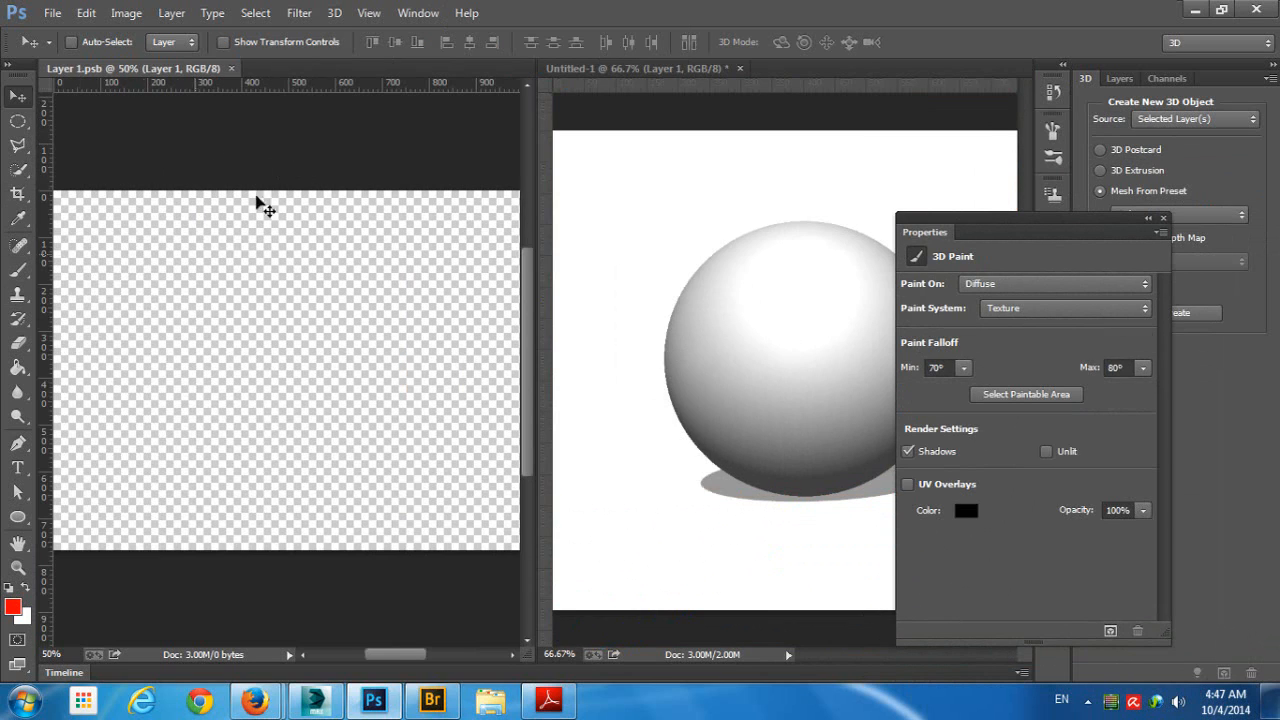
left_click(24, 276)
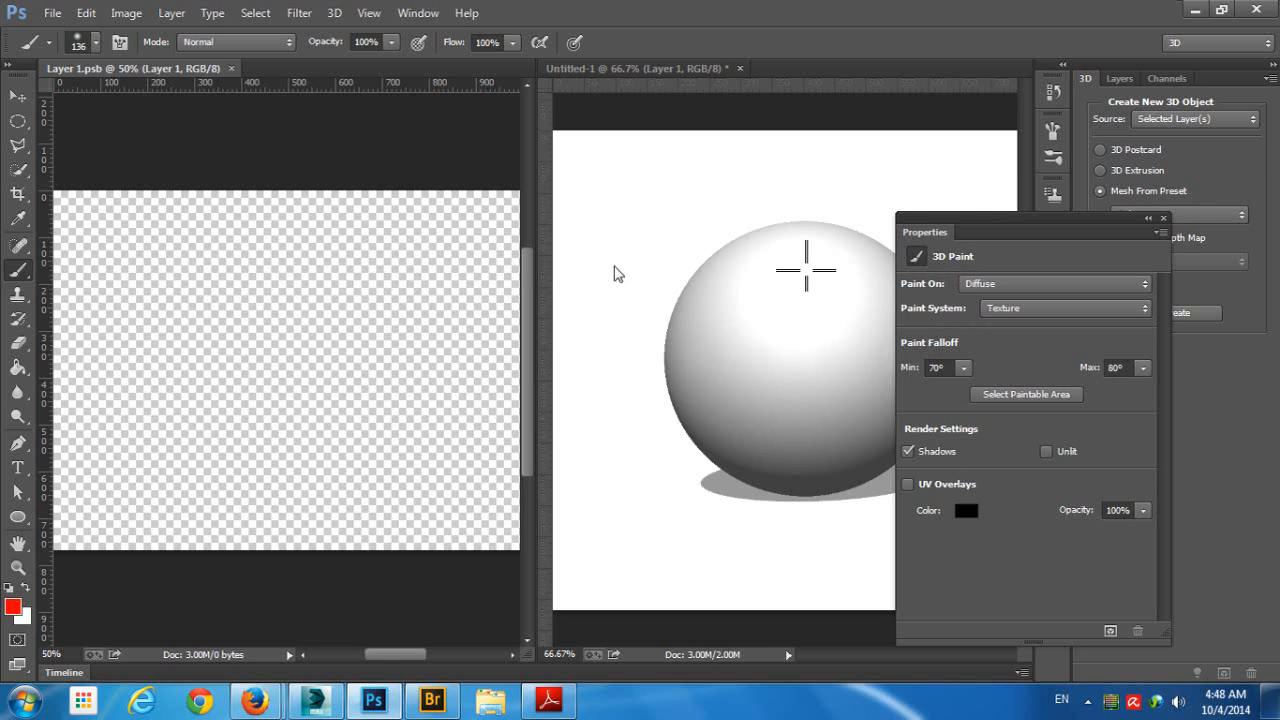
left_click_drag(948, 222, 1058, 257)
- Try a red brush dab on the flat texture and undo it
left_click(348, 266)
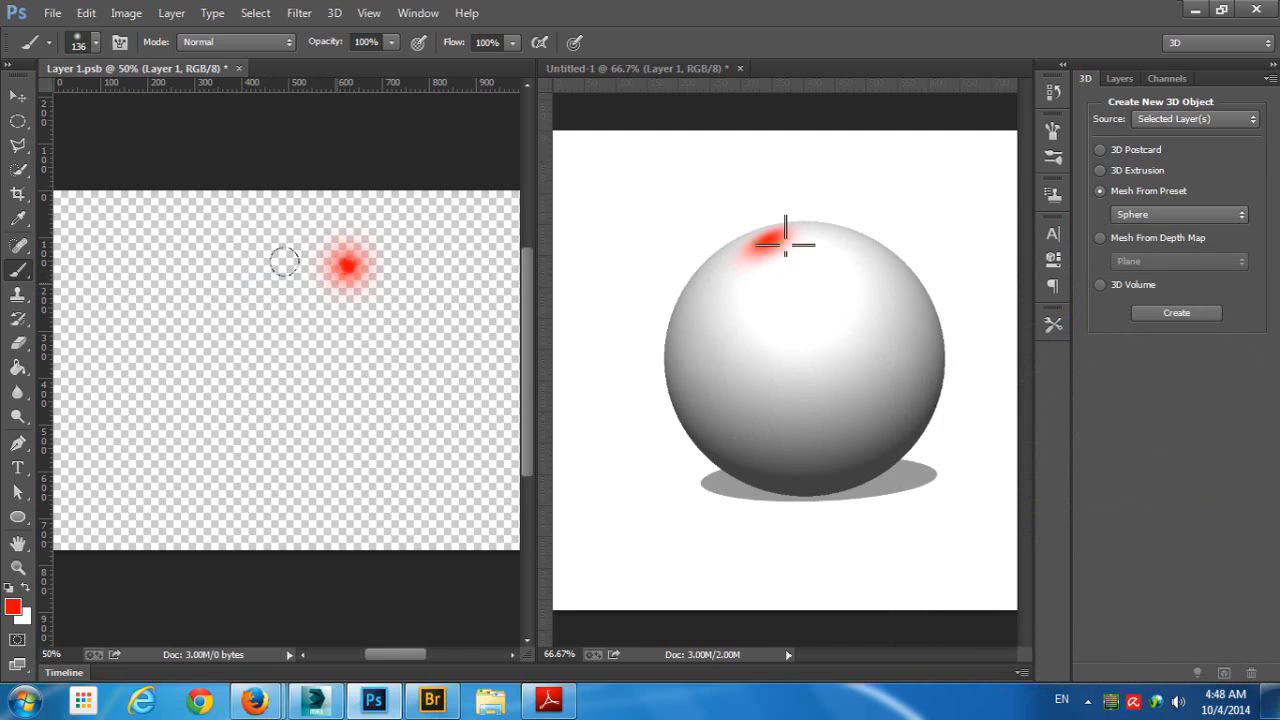
key("ctrl+z")
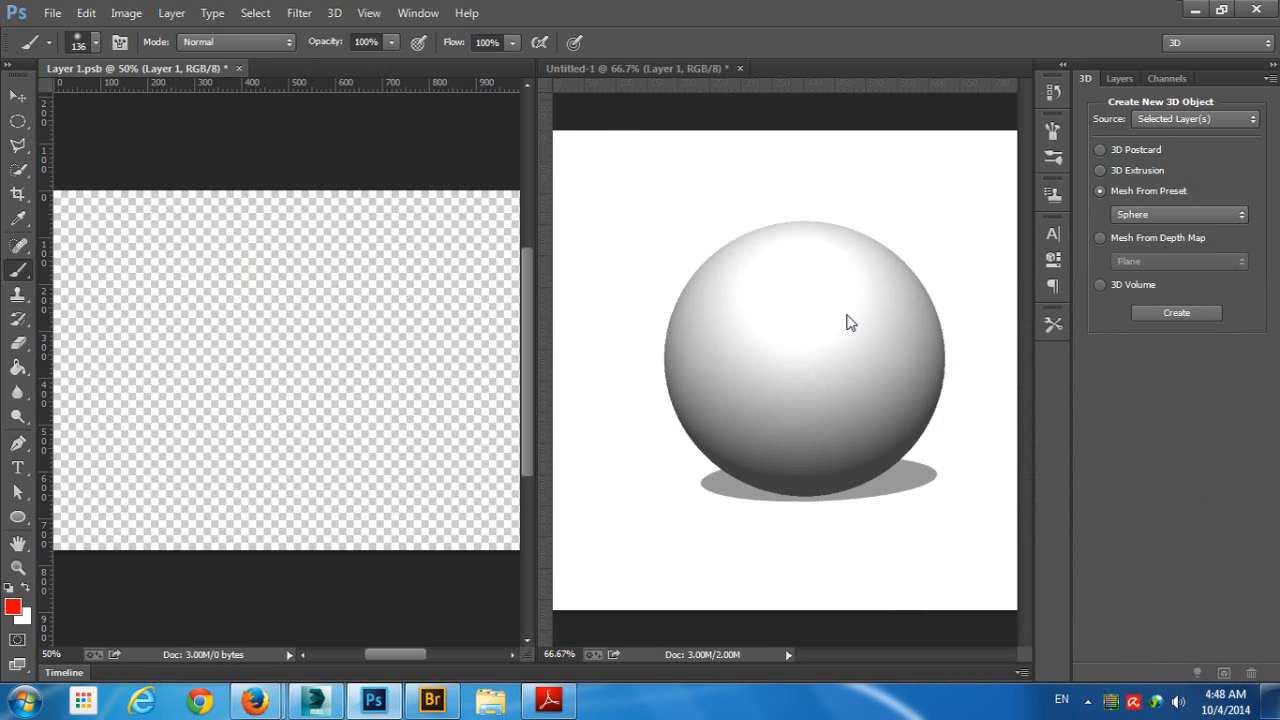
- Paint red brush strokes directly on the sphere and on the flat texture, covering most of the sphere's visible side
left_click(814, 309)
left_click(680, 202)
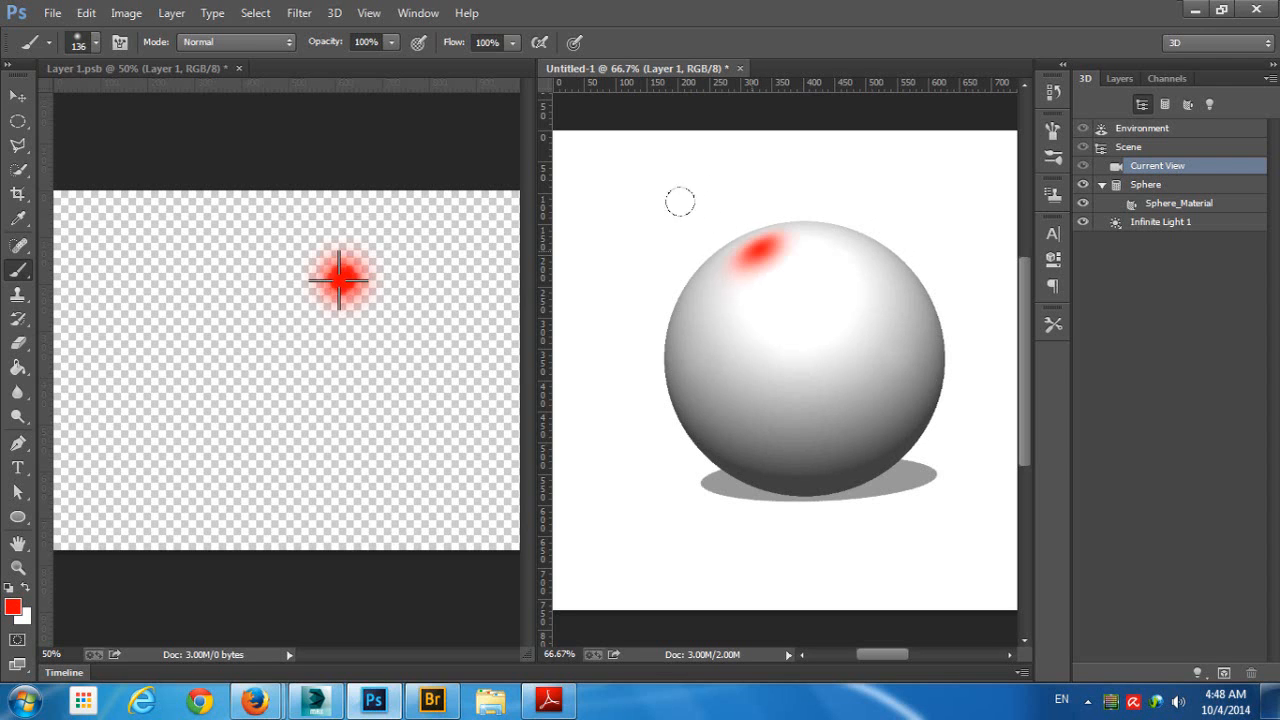
mouse_move(680, 202)
left_mouse_down()
mouse_move(646, 260)
mouse_move(669, 289)
mouse_move(714, 206)
mouse_move(717, 243)
mouse_move(689, 283)
mouse_move(487, 326)
left_mouse_up()
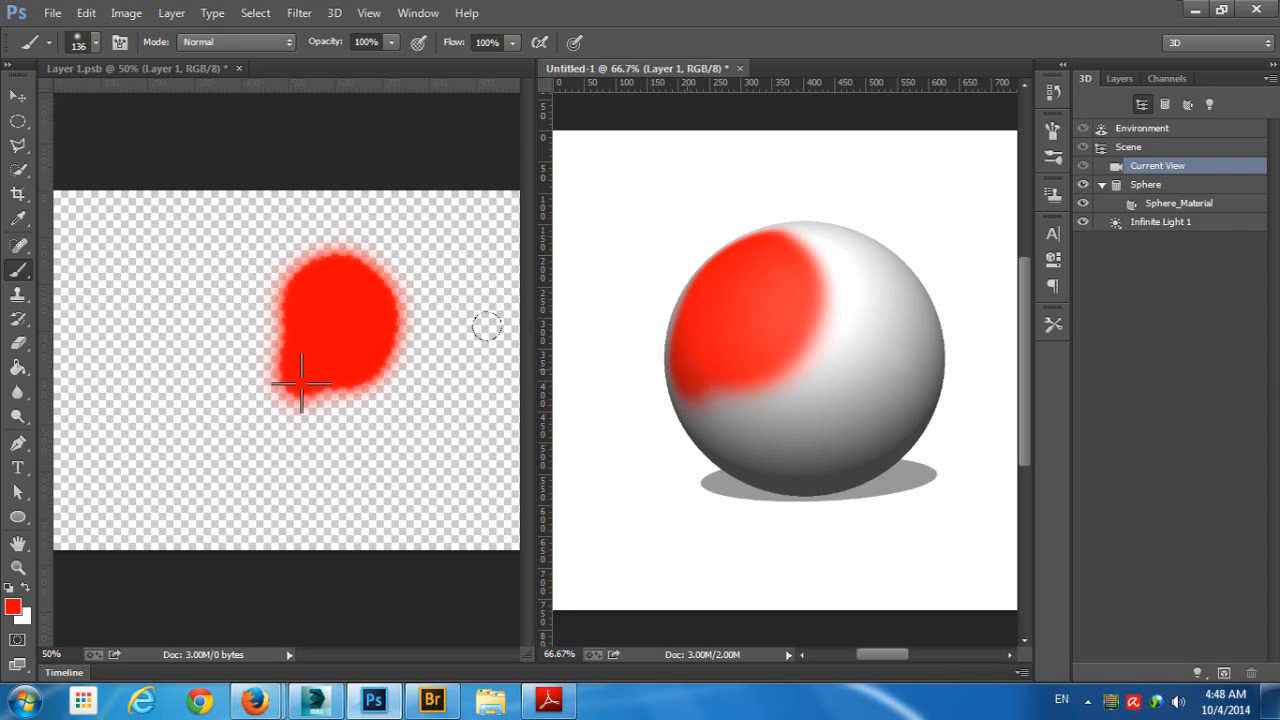
left_click(150, 330)
mouse_move(230, 310)
left_mouse_down()
mouse_move(140, 250)
mouse_move(150, 258)
left_mouse_up()
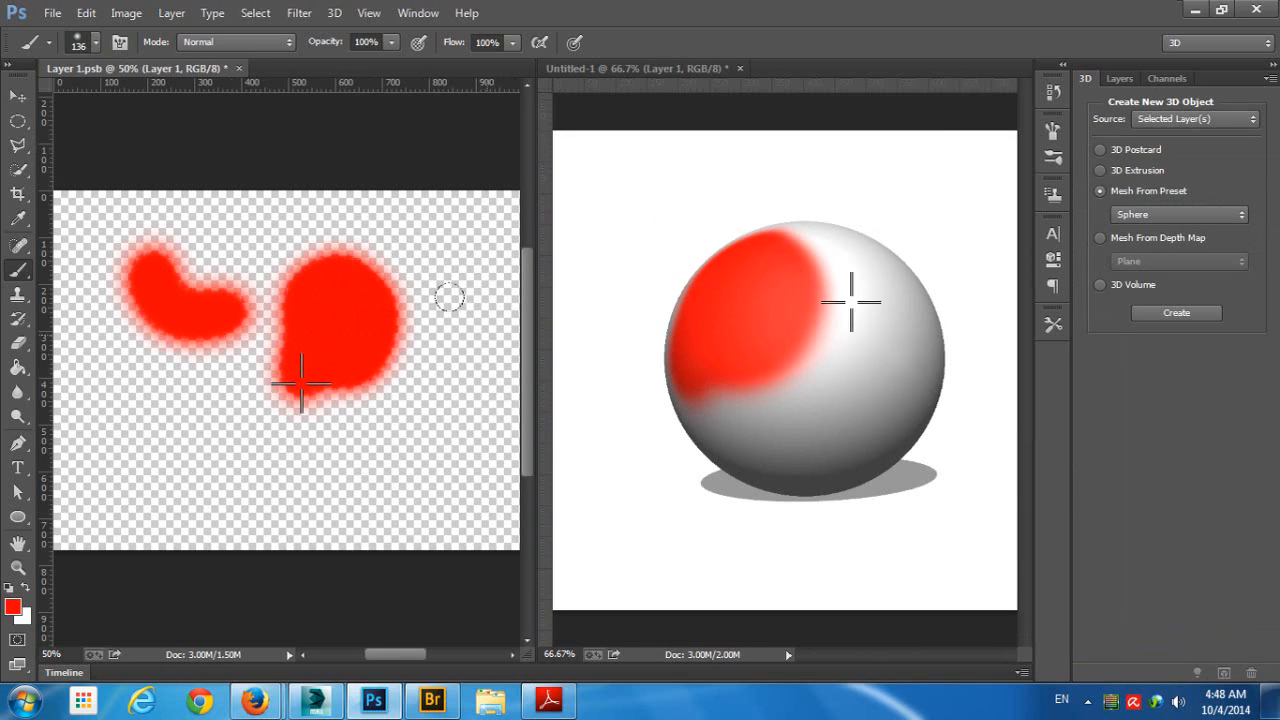
mouse_move(449, 297)
left_mouse_down()
mouse_move(397, 271)
mouse_move(431, 302)
mouse_move(434, 352)
mouse_move(406, 390)
mouse_move(364, 369)
mouse_move(379, 301)
mouse_move(360, 263)
mouse_move(311, 328)
mouse_move(360, 355)
mouse_move(422, 312)
mouse_move(370, 295)
mouse_move(341, 373)
mouse_move(383, 361)
mouse_move(400, 389)
mouse_move(221, 358)
mouse_move(294, 331)
mouse_move(264, 415)
mouse_move(313, 366)
mouse_move(177, 361)
mouse_move(292, 381)
mouse_move(260, 330)
left_mouse_up()
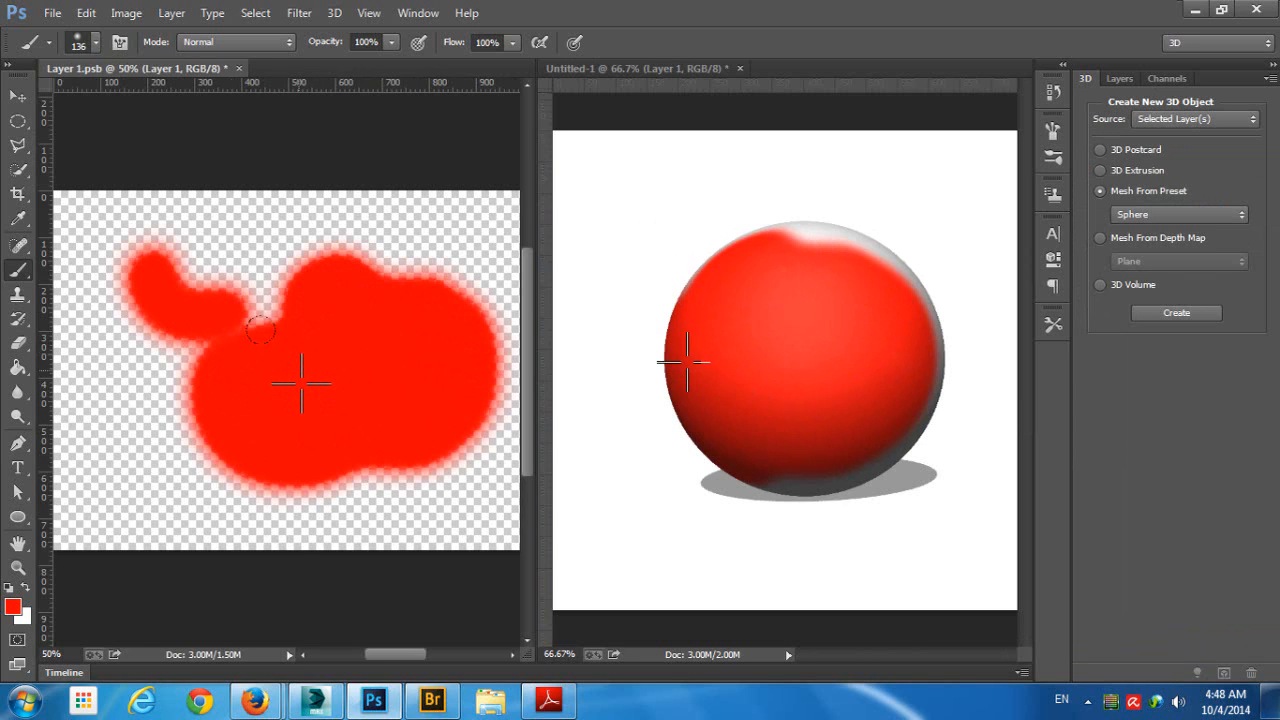
- Enter the letter T with the Horizontal Type Mask tool on the texture's red area and shift it slightly left
left_click(19, 470)
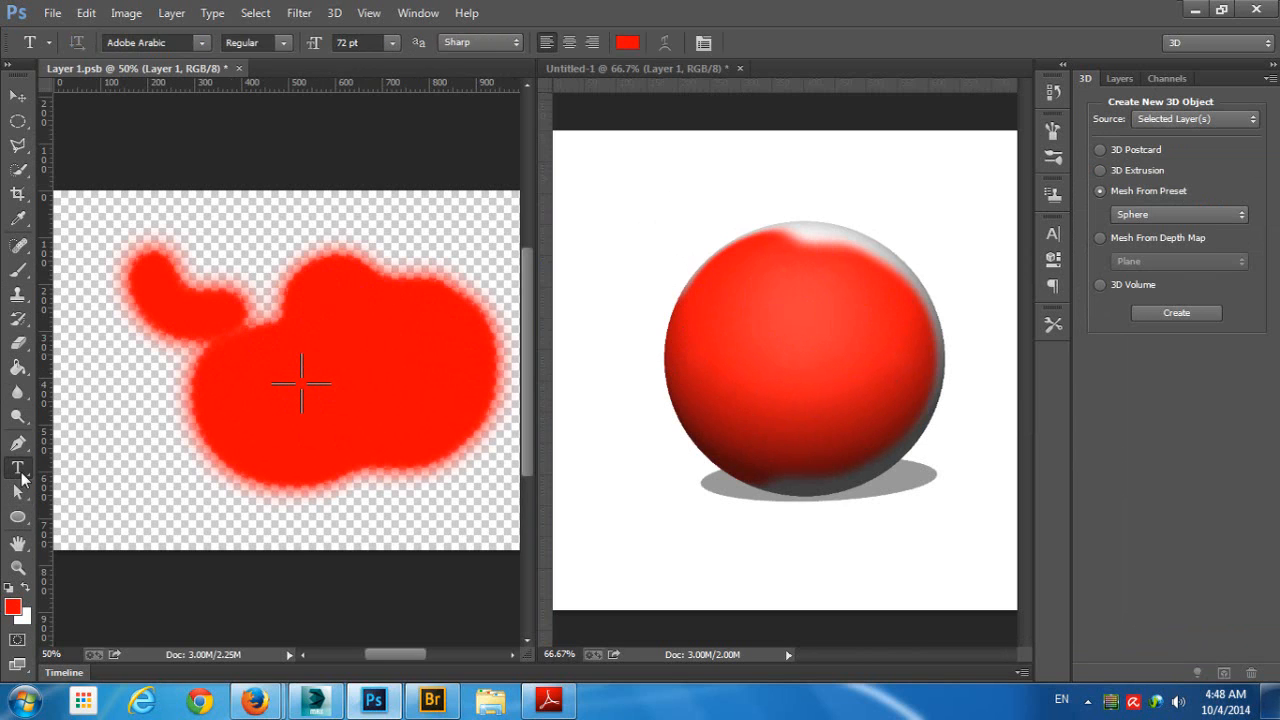
right_click(22, 478)
left_click(112, 505)
left_click(359, 366)
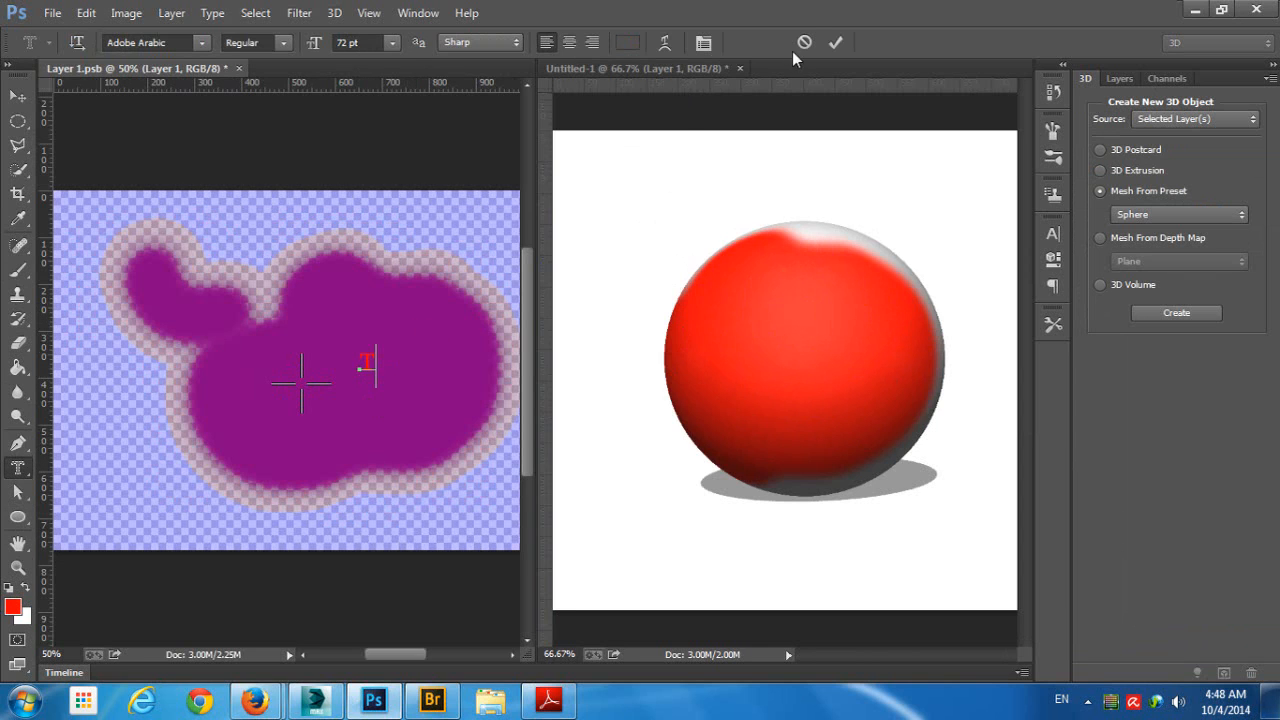
left_click_drag(391, 369, 367, 368)
key("ctrl+a")
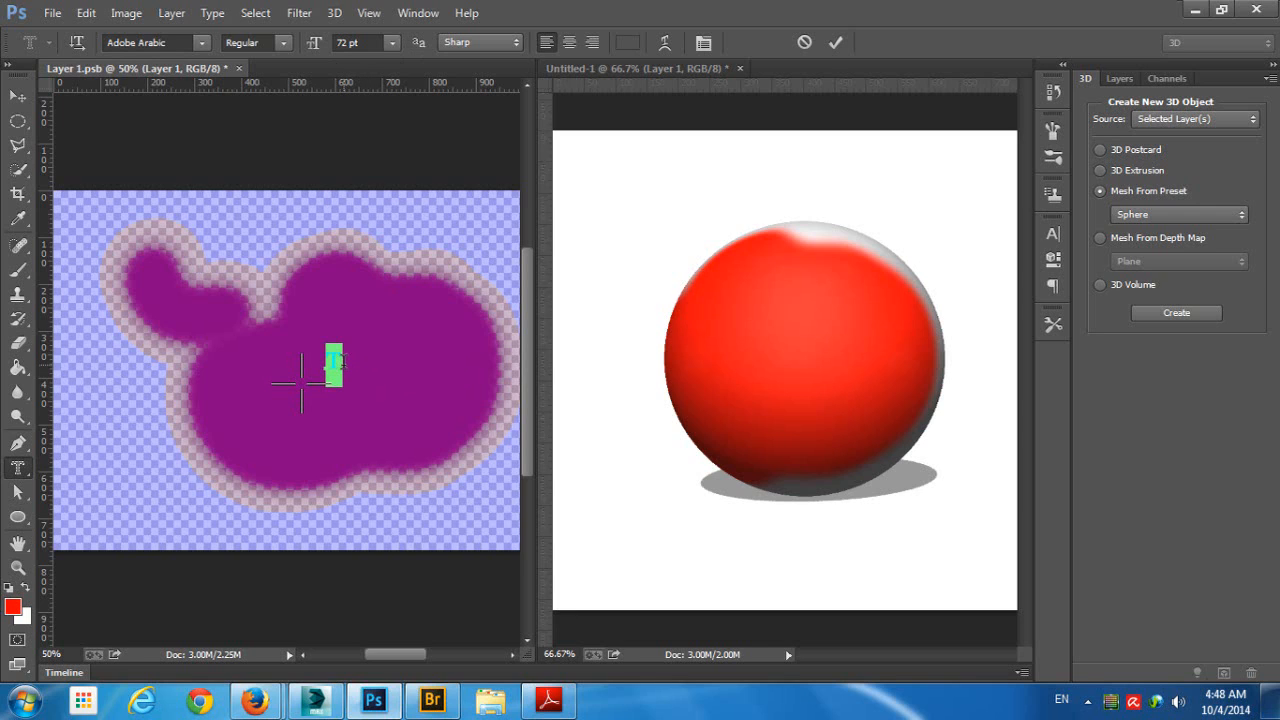
type("300")
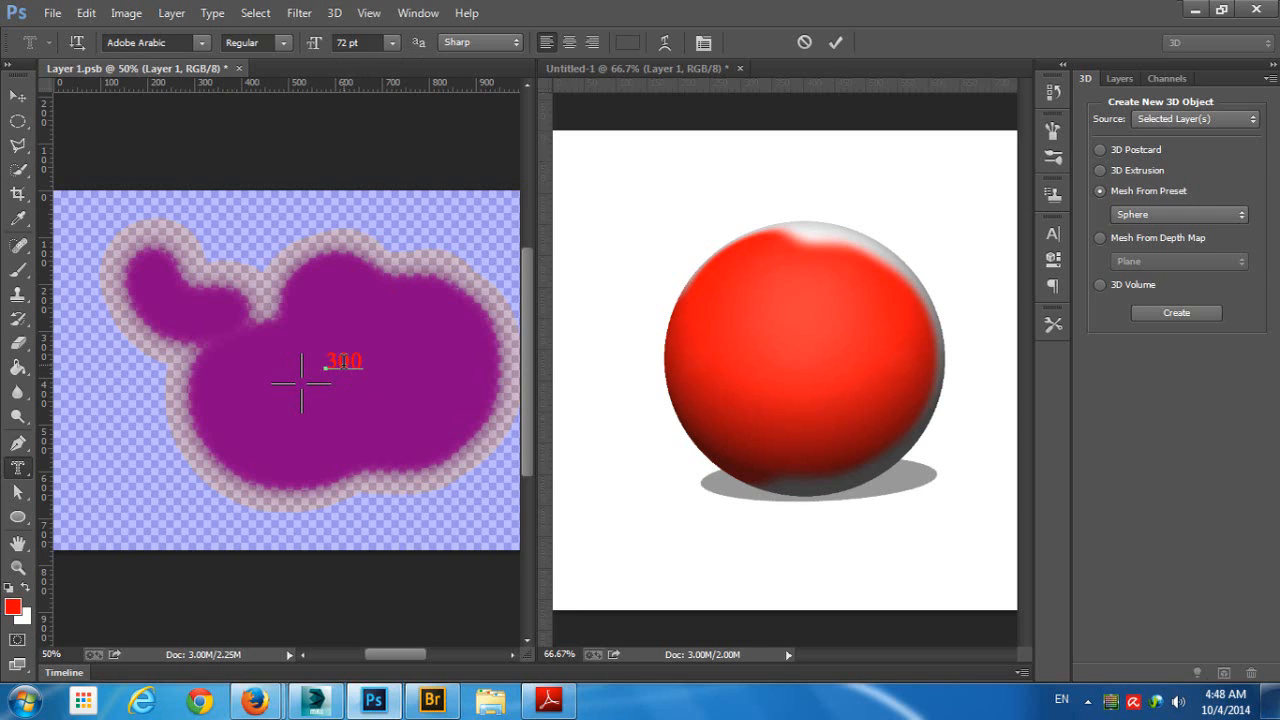
double_click(343, 362)
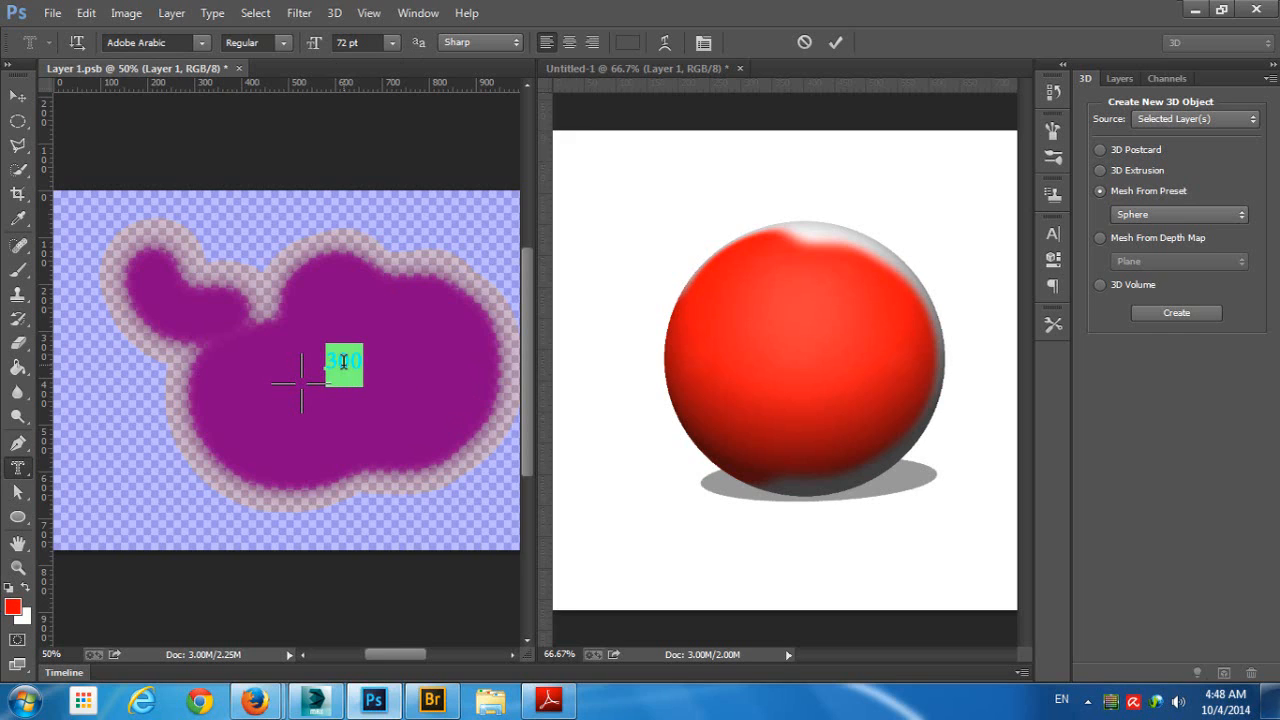
type("T")
- Set the T's font size to 300 and commit the type mask as a selection
double_click(351, 352)
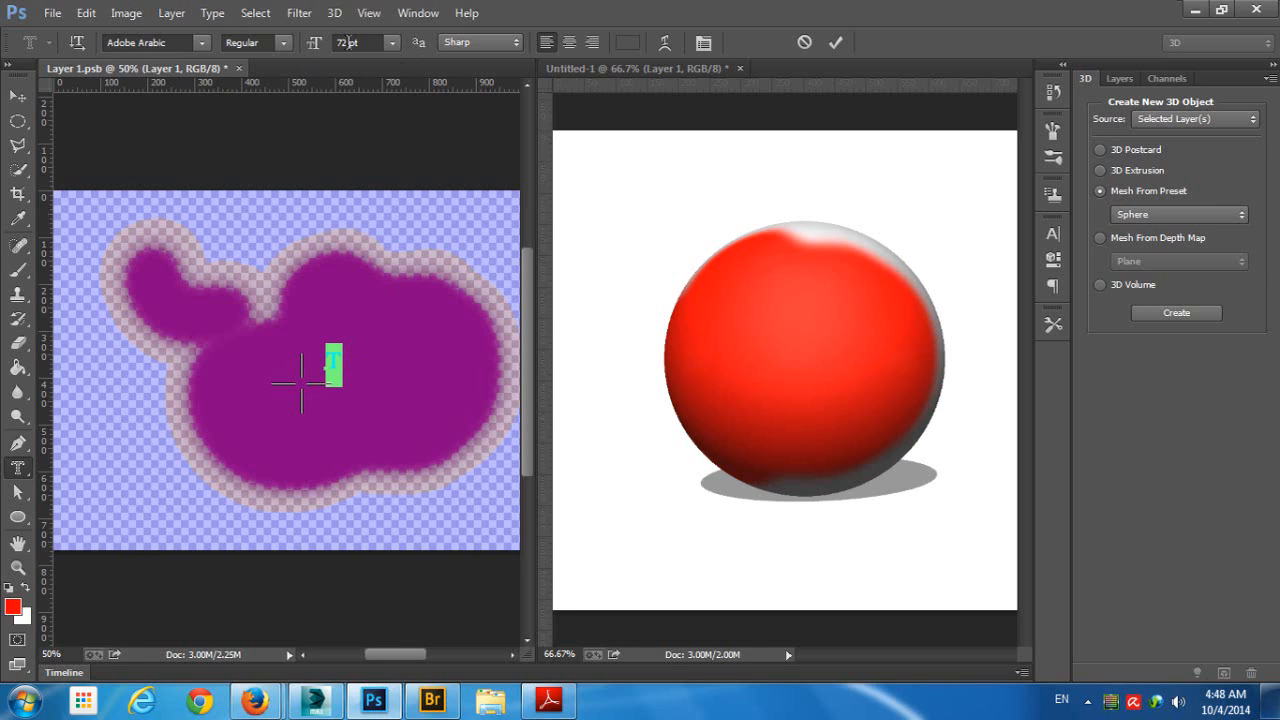
left_click(348, 42)
type("300")
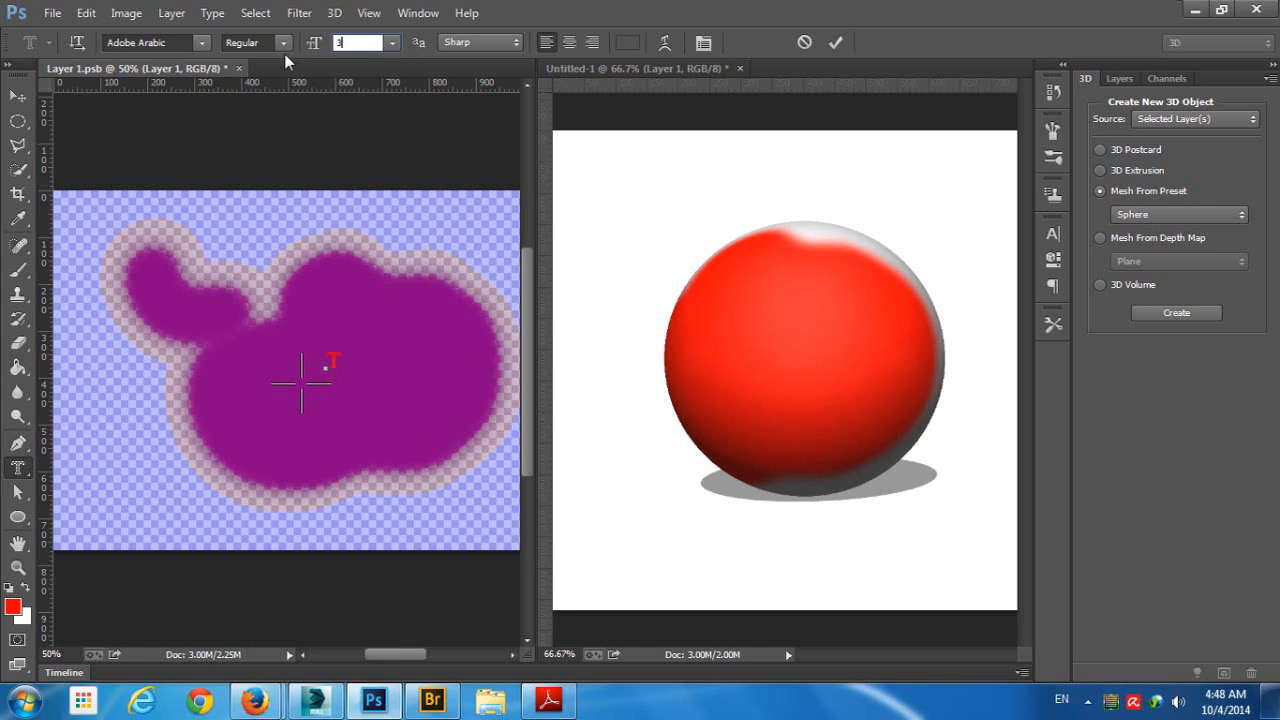
left_click(18, 96)
- Fill the T-shaped selection with white using the Brush tool and deselect it
left_click(18, 270)
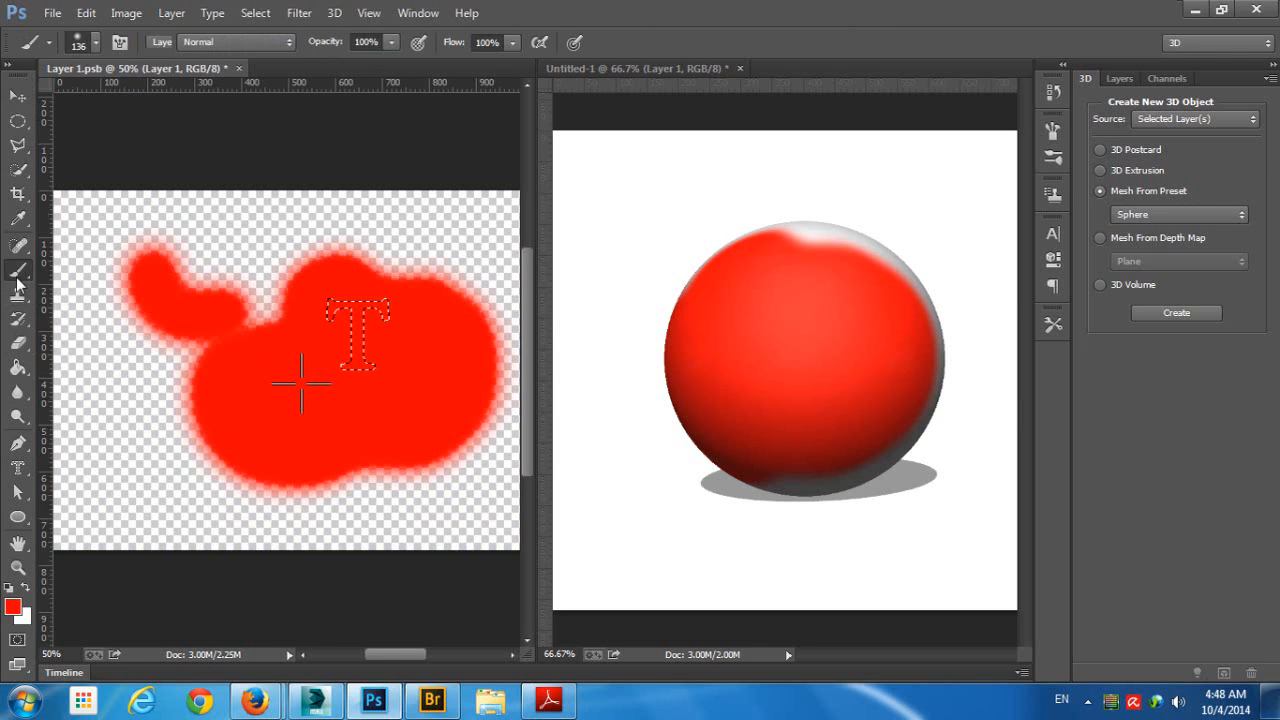
key("x")
left_click_drag(757, 277, 796, 280)
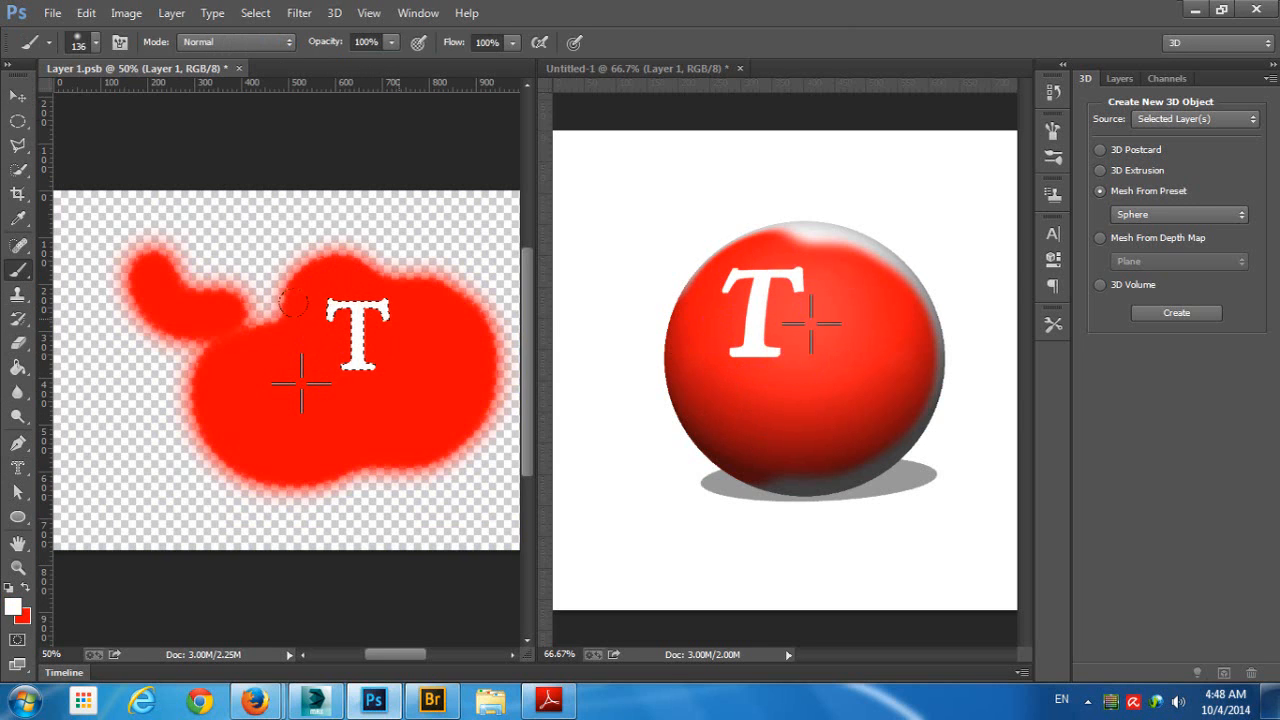
key("ctrl+d")
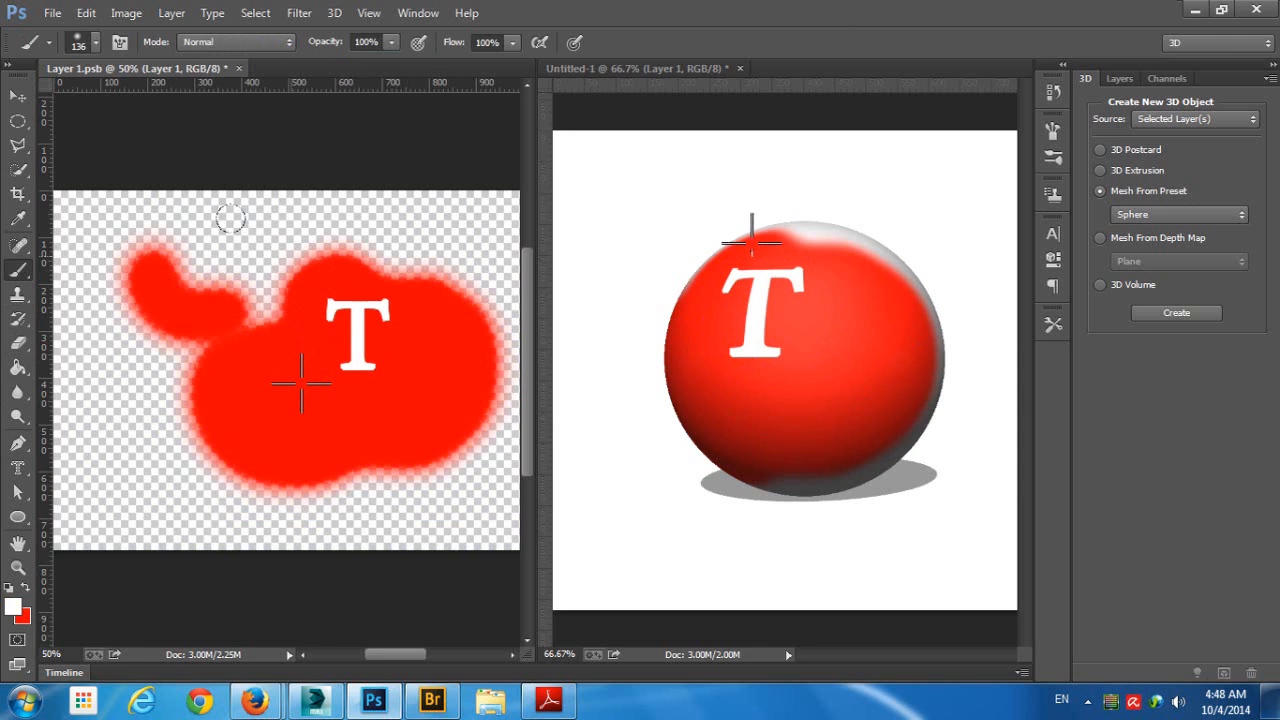
- Paint the texture's remaining transparent areas red out to all edges, leaving the T white
mouse_move(246, 278)
left_mouse_down()
mouse_move(263, 283)
mouse_move(252, 316)
left_mouse_up()
key("x")
left_click(277, 287)
mouse_move(688, 280)
left_mouse_down()
mouse_move(836, 233)
mouse_move(769, 226)
mouse_move(861, 231)
mouse_move(914, 279)
mouse_move(932, 397)
mouse_move(923, 339)
mouse_move(923, 365)
mouse_move(868, 242)
mouse_move(877, 468)
mouse_move(916, 435)
mouse_move(834, 493)
mouse_move(753, 483)
mouse_move(841, 463)
mouse_move(778, 490)
mouse_move(807, 494)
mouse_move(660, 332)
left_mouse_up()
mouse_move(150, 281)
left_mouse_down()
mouse_move(337, 203)
mouse_move(62, 197)
left_mouse_up()
left_click_drag(283, 313, 234, 314)
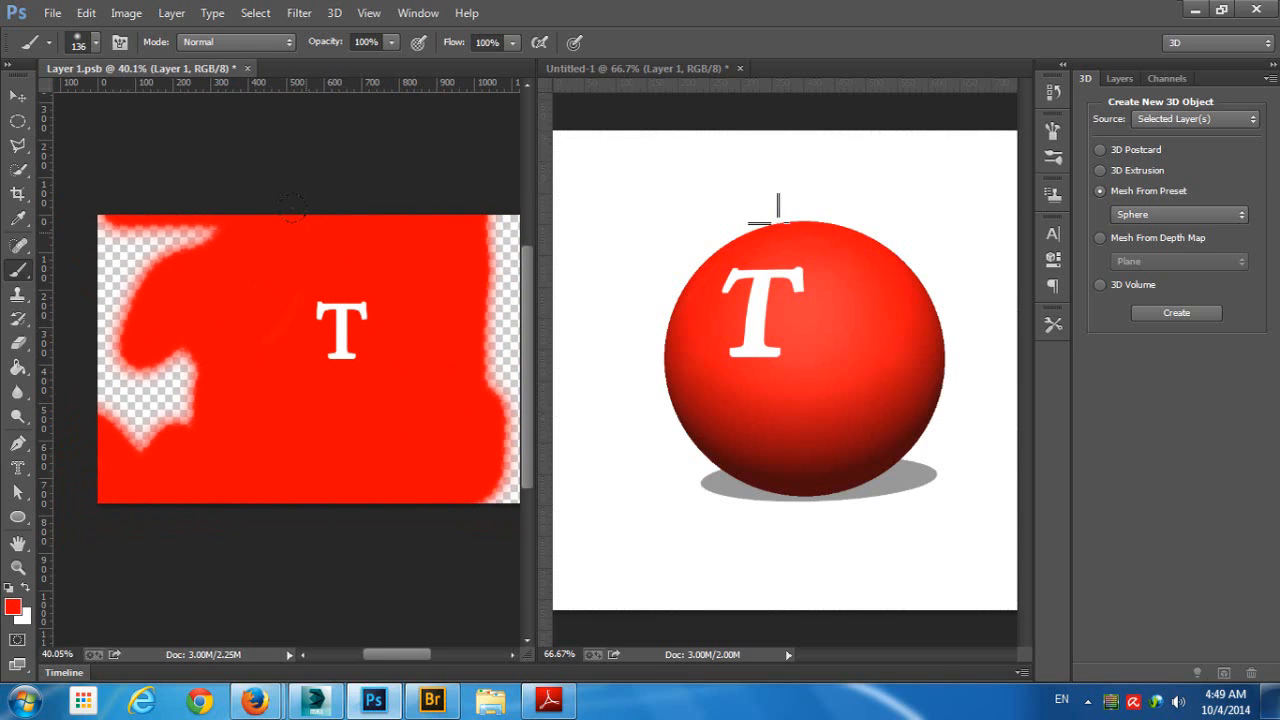
mouse_move(200, 238)
left_mouse_down()
mouse_move(160, 232)
mouse_move(103, 298)
mouse_move(175, 400)
mouse_move(150, 430)
mouse_move(100, 340)
mouse_move(108, 400)
left_mouse_up()
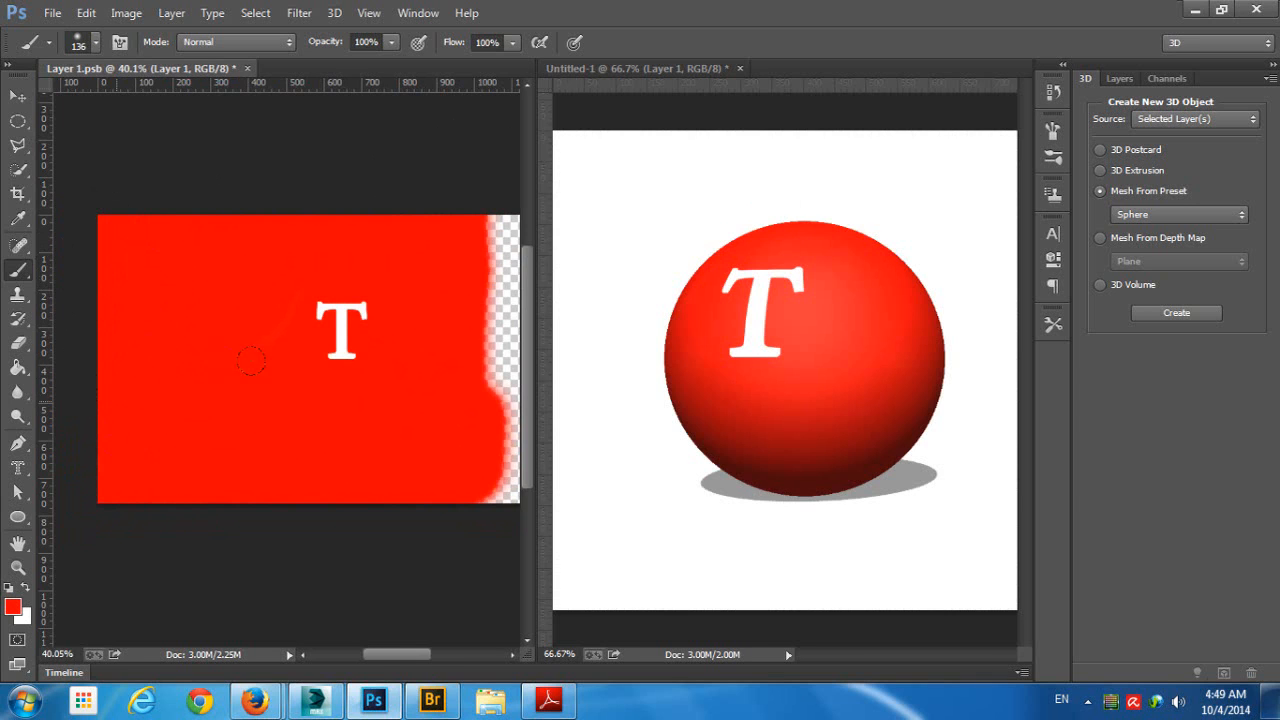
left_click_drag(342, 349, 203, 348)
left_click_drag(327, 281, 327, 487)
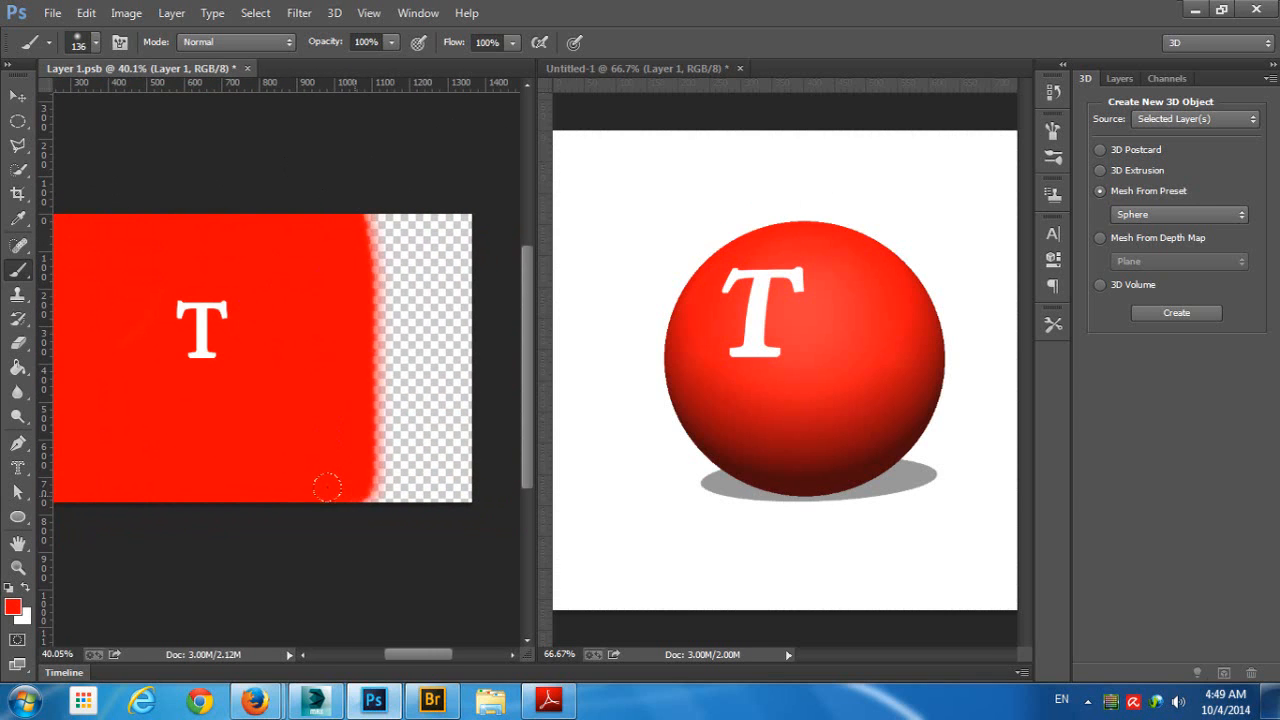
mouse_move(359, 338)
left_mouse_down()
mouse_move(349, 145)
mouse_move(392, 477)
mouse_move(418, 467)
mouse_move(346, 488)
mouse_move(432, 466)
mouse_move(427, 113)
mouse_move(413, 306)
mouse_move(370, 238)
mouse_move(386, 194)
left_mouse_up()
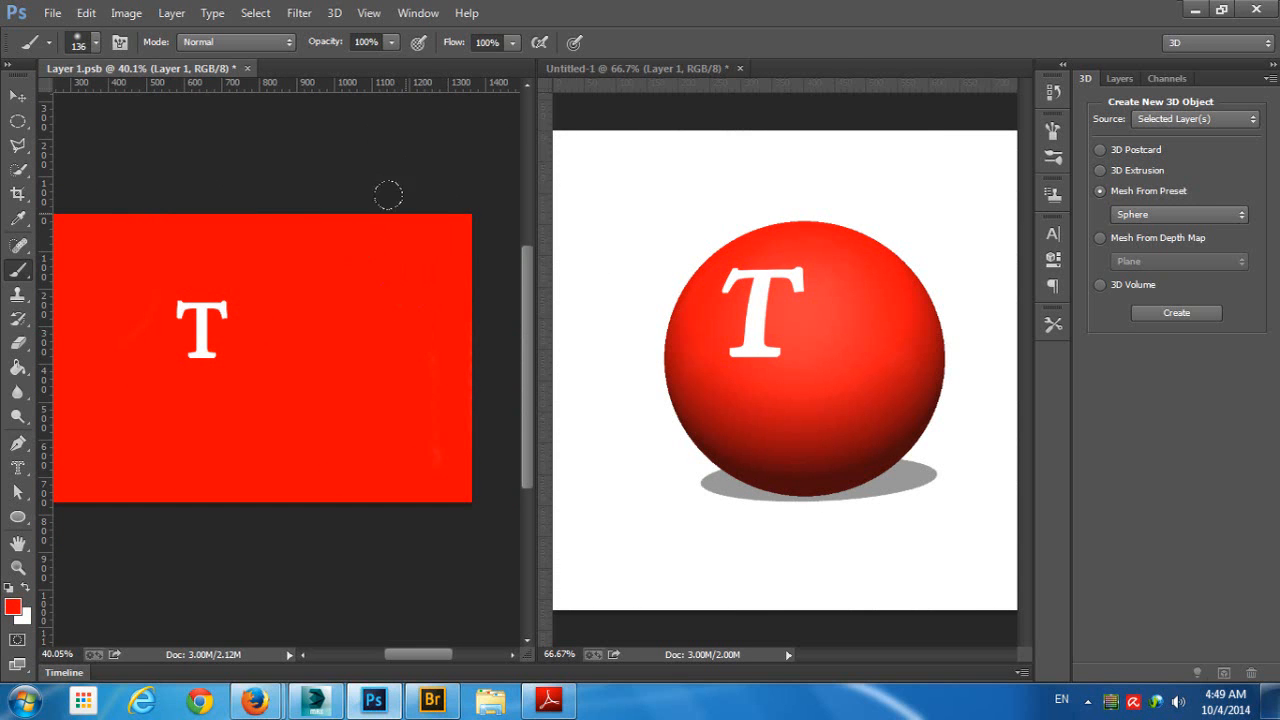
- Orbit the 3D camera around the sphere in the Untitled-1 document to view the painted T from another angle
left_click(16, 97)
left_click(709, 234)
left_click_drag(883, 160, 821, 170)
left_click(781, 43)
left_click_drag(826, 223, 943, 205)
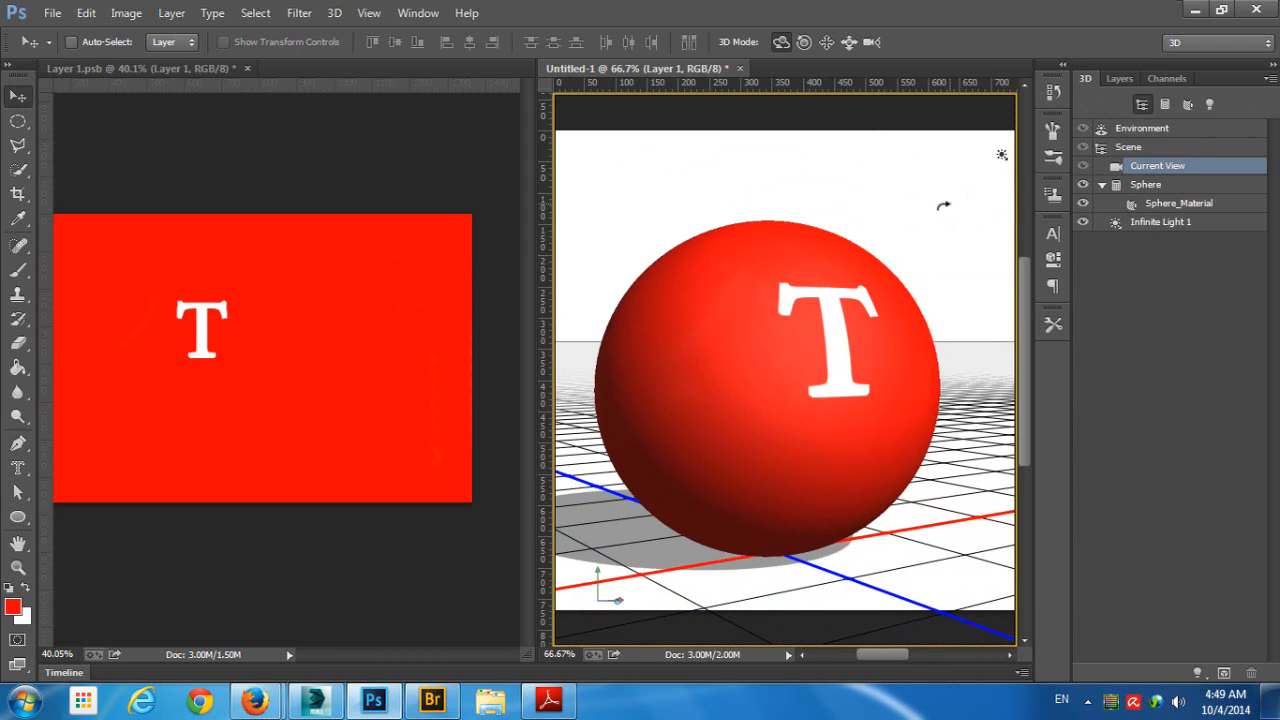
- Apply a red-to-white angle gradient in Multiply mode directly on the 3D sphere
left_click(18, 270)
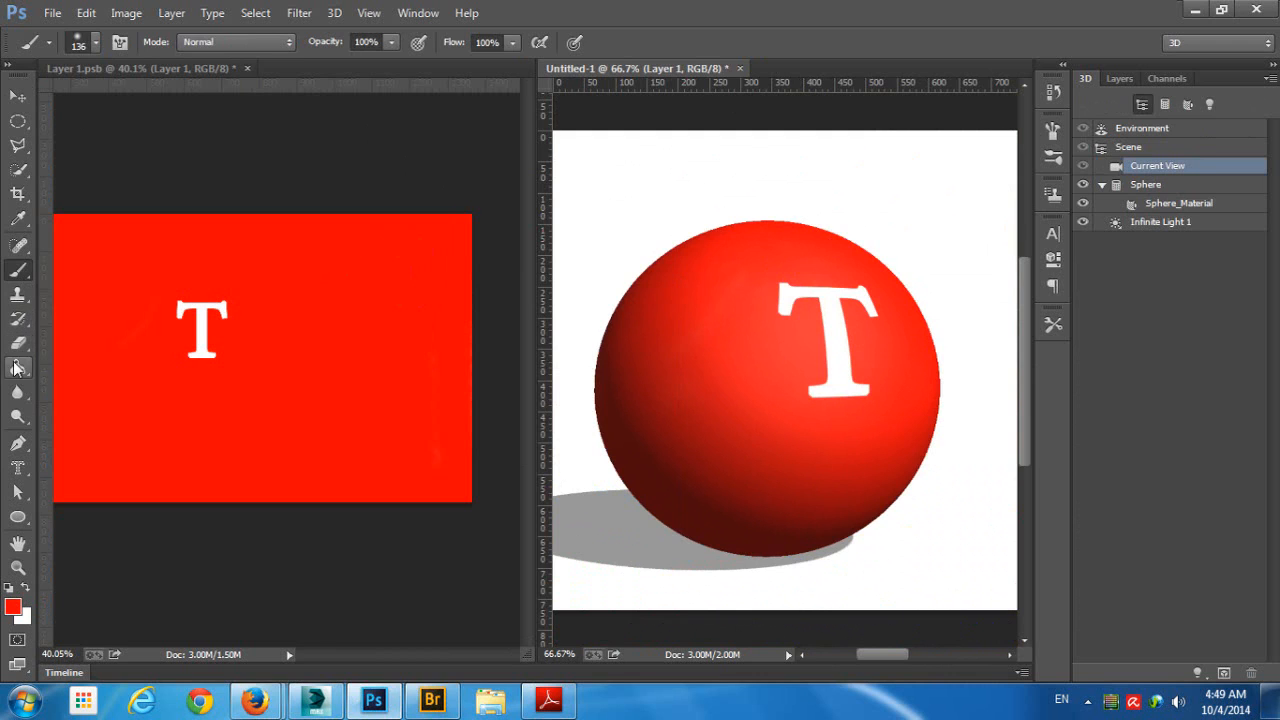
left_click(18, 368)
left_click(80, 366)
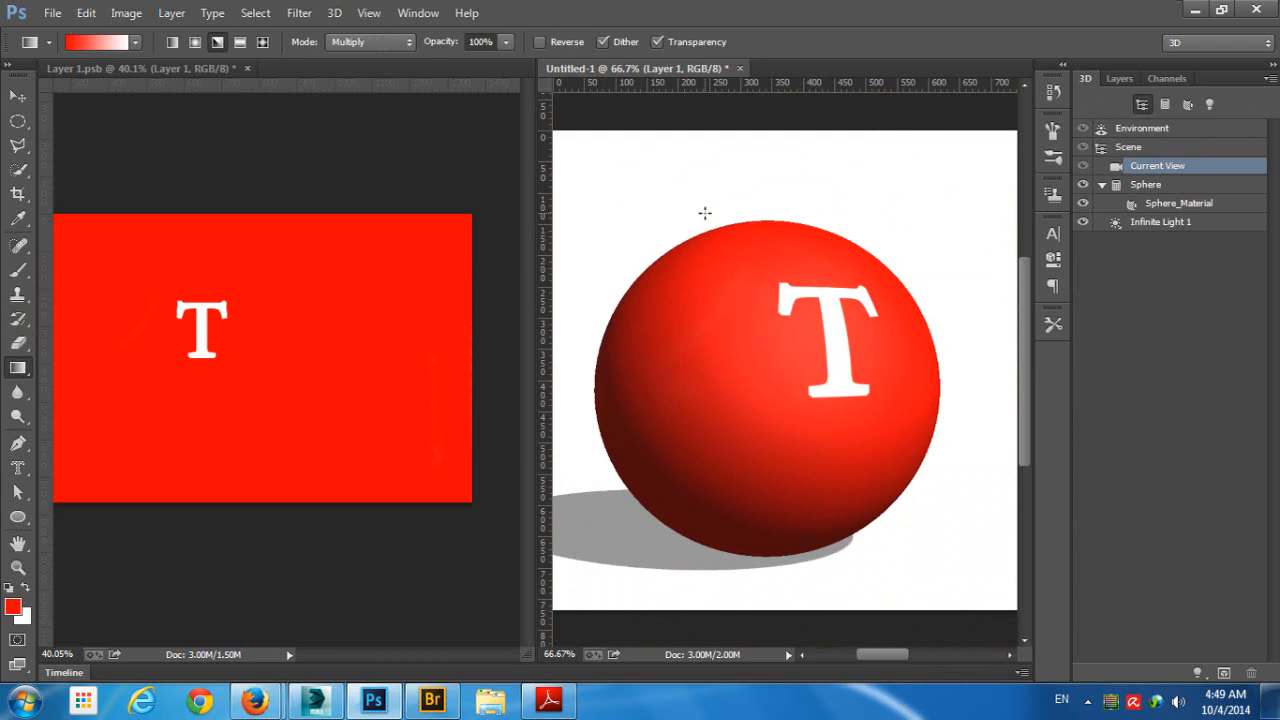
left_click_drag(765, 348, 766, 349)
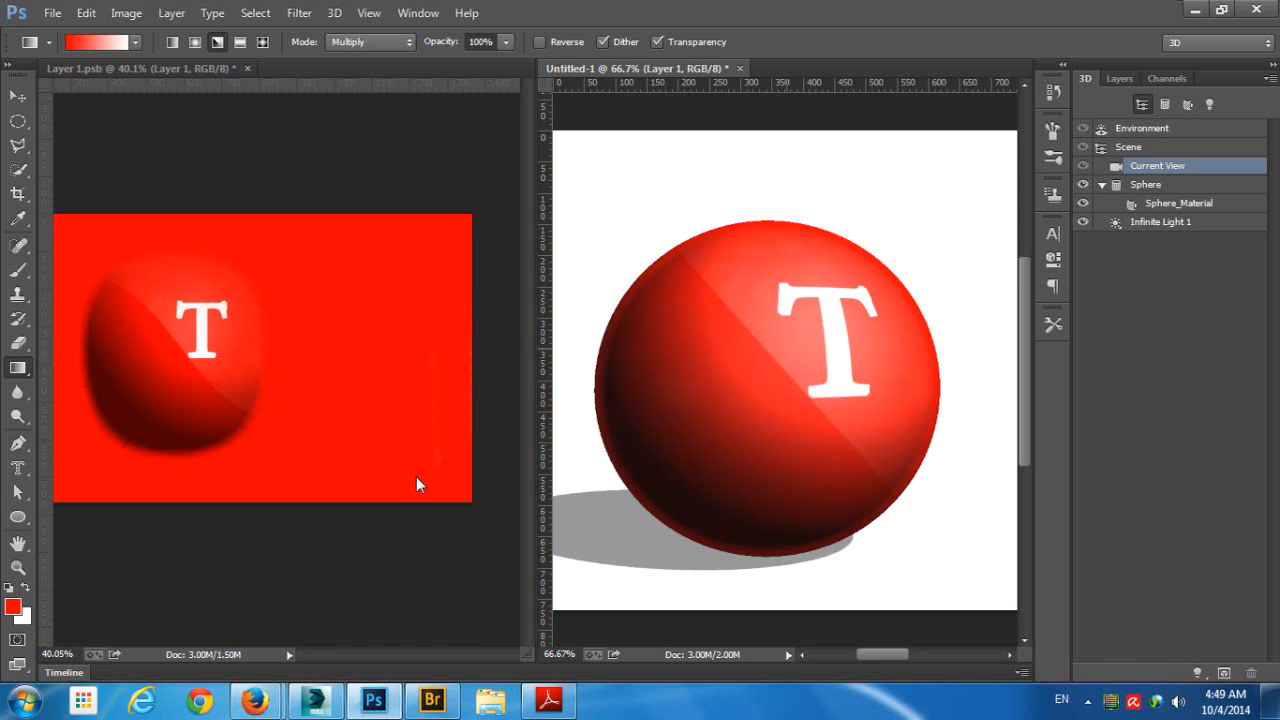
left_click(338, 272)
left_click_drag(355, 282, 336, 476)
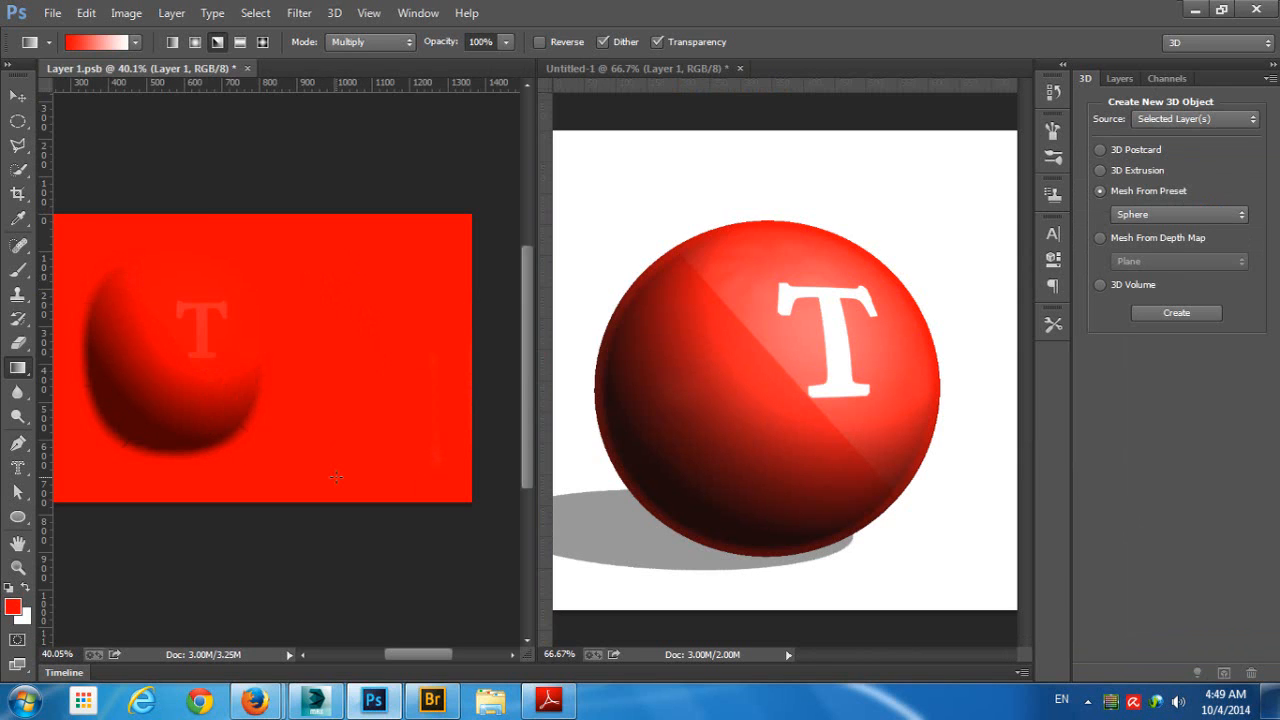
key("ctrl+z")
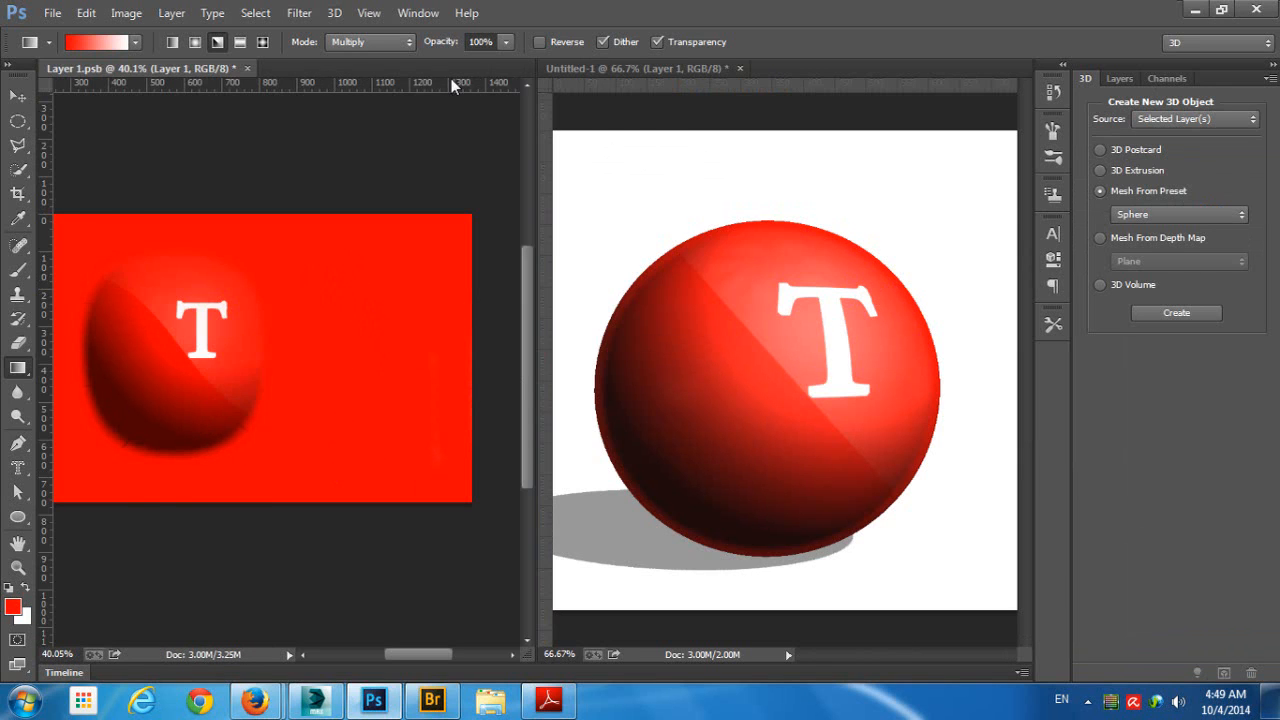
- Apply another Multiply gradient across the sphere, then cover it with red-to-white gradients in Normal mode
left_click(749, 200)
mouse_move(713, 192)
left_mouse_down()
mouse_move(786, 311)
mouse_move(798, 412)
left_mouse_up()
left_click(370, 42)
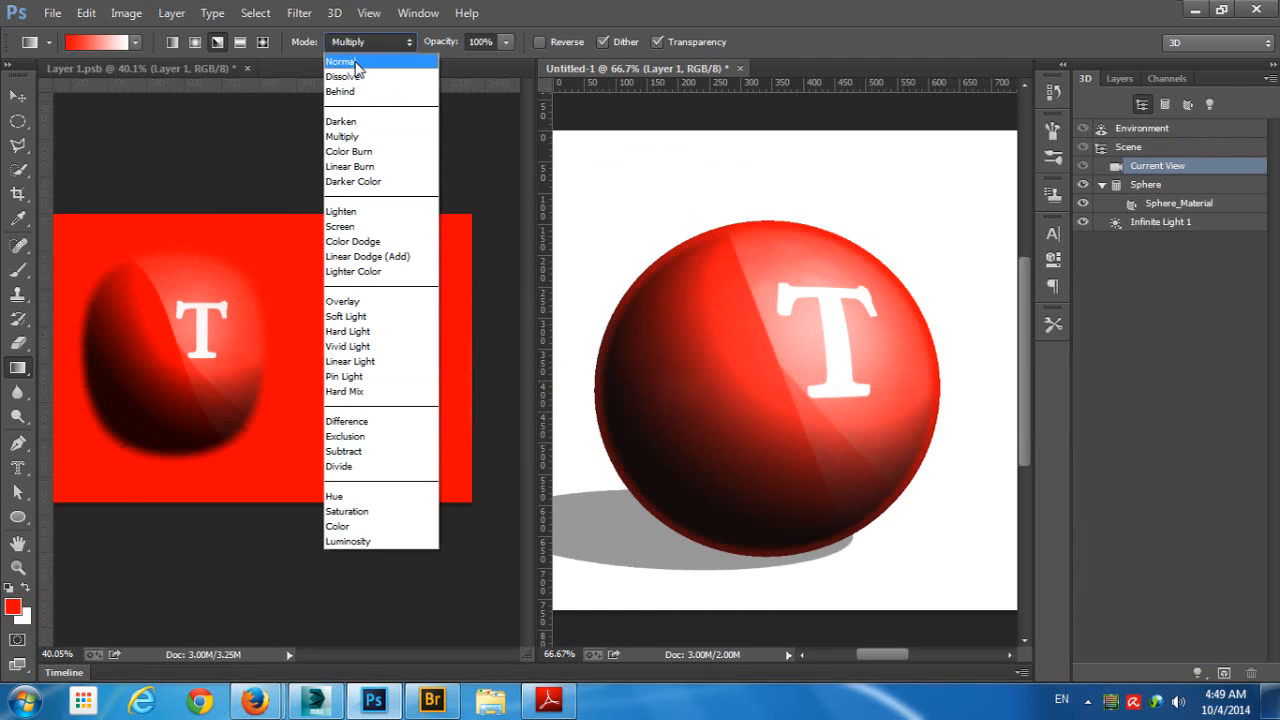
left_click(357, 64)
left_click_drag(752, 192, 864, 472)
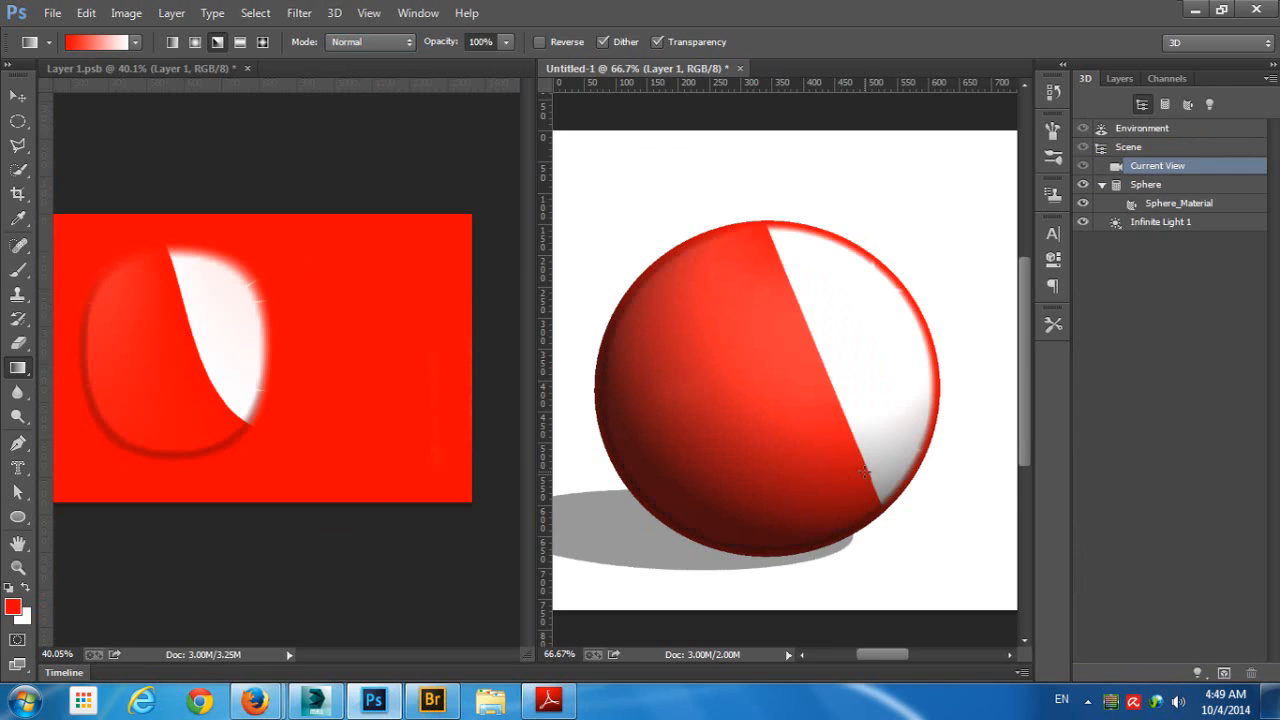
left_click_drag(634, 176, 812, 492)
left_click_drag(791, 440, 814, 491)
- Reset the colors to black and white and apply black-to-white angle gradients across the sphere
key("d")
left_click_drag(689, 138, 863, 518)
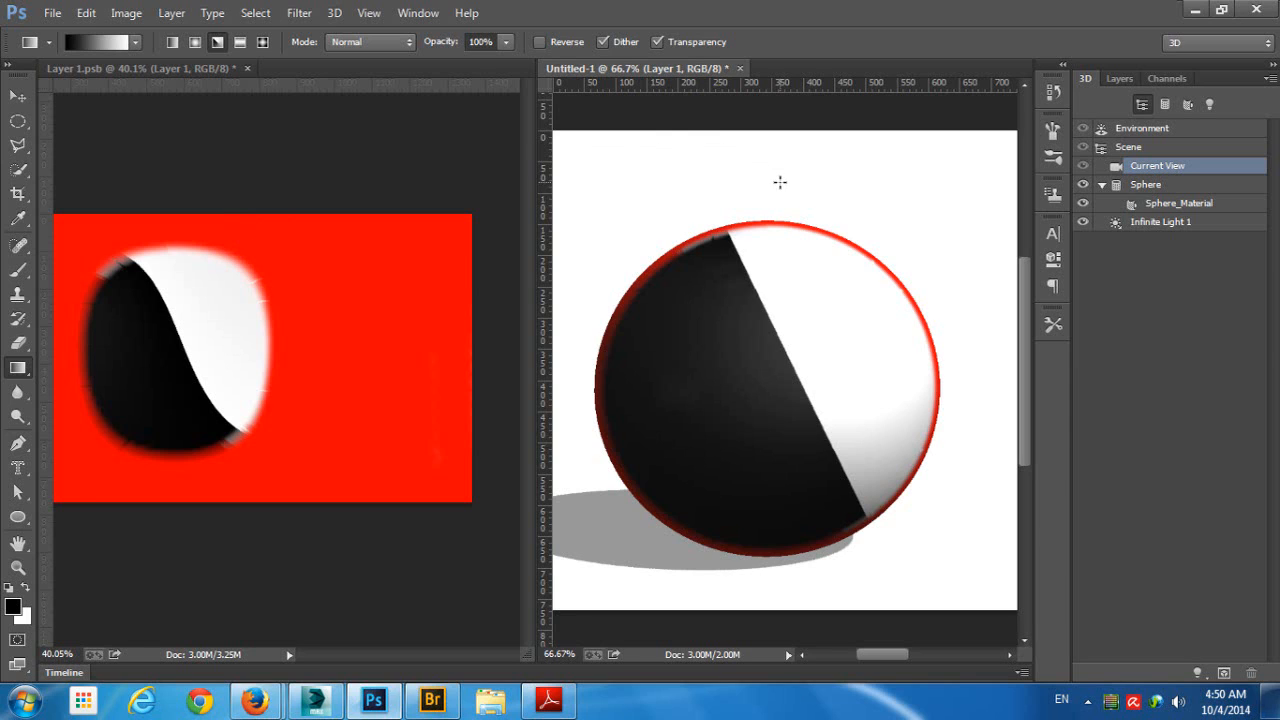
left_click_drag(787, 169, 716, 399)
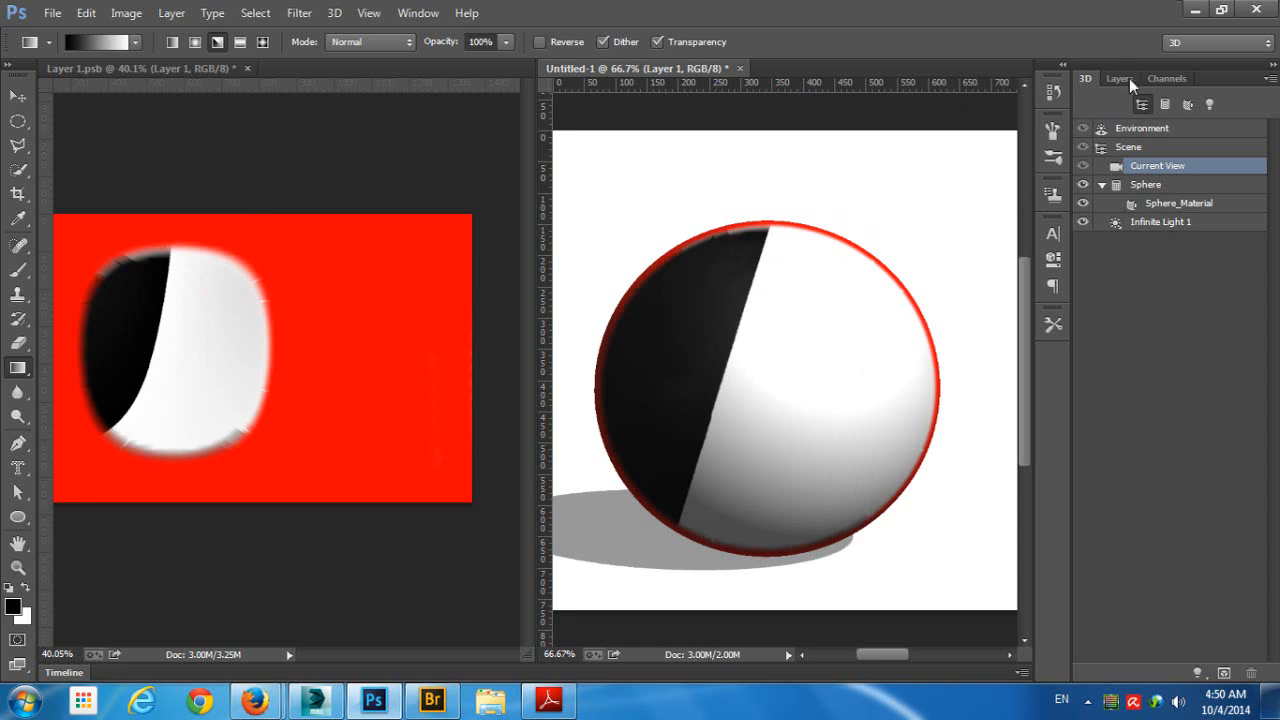
- Show the 3D Paint properties in a separate floating panel clear of the sphere, with the neighbouring panels collapsed
left_click(418, 13)
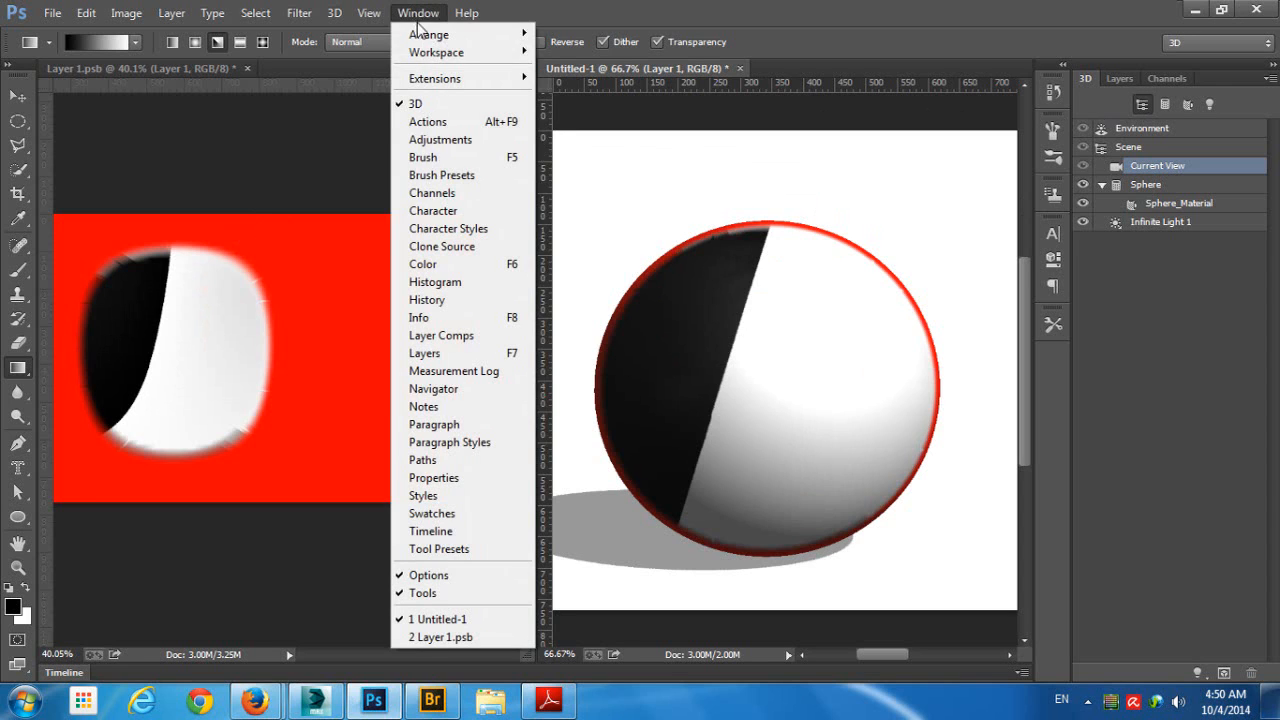
left_click(445, 480)
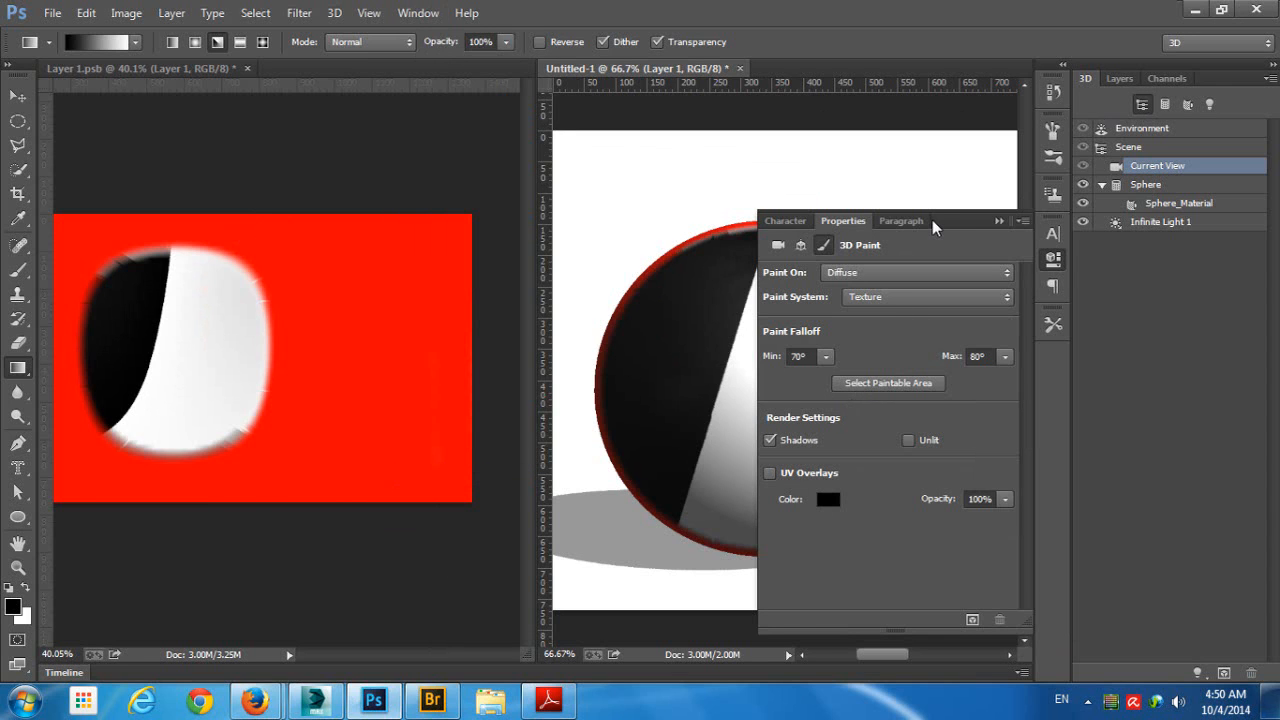
left_click_drag(847, 222, 699, 212)
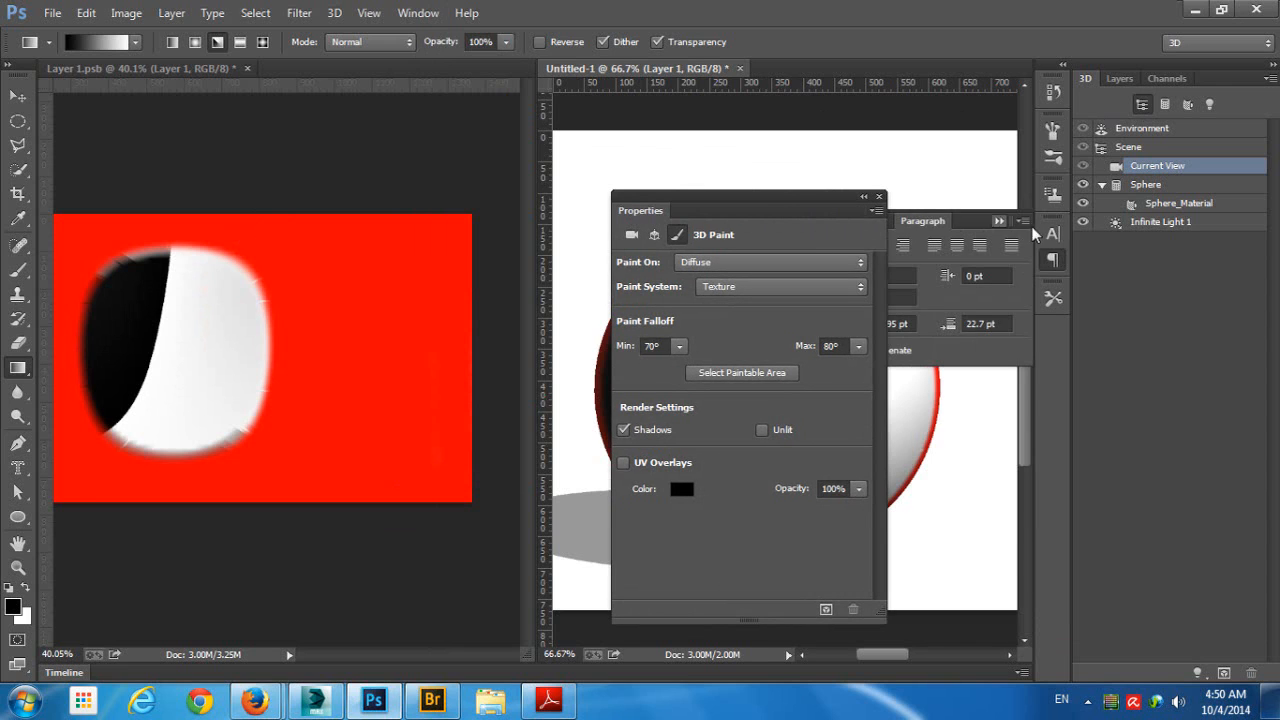
left_click(999, 221)
left_click_drag(798, 205, 1198, 262)
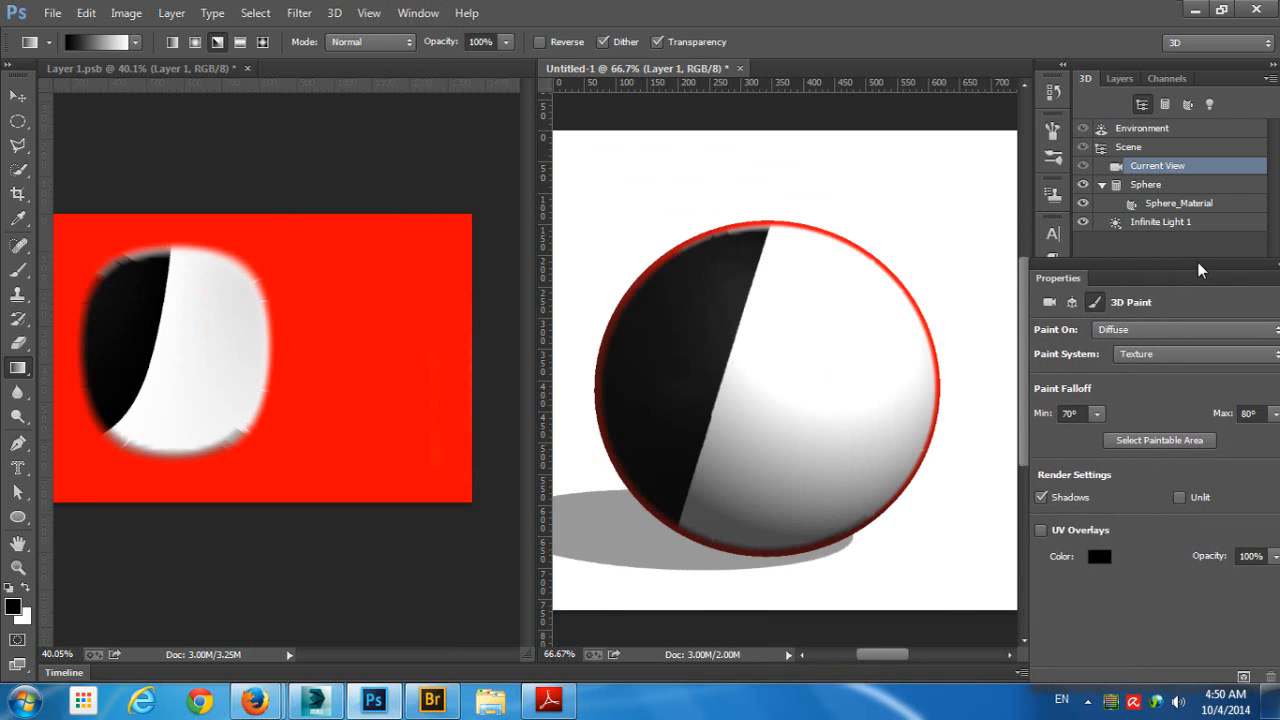
- Select the sphere's paintable area, then set the minimum paint falloff to 27° and select the paintable area again
left_click(1155, 439)
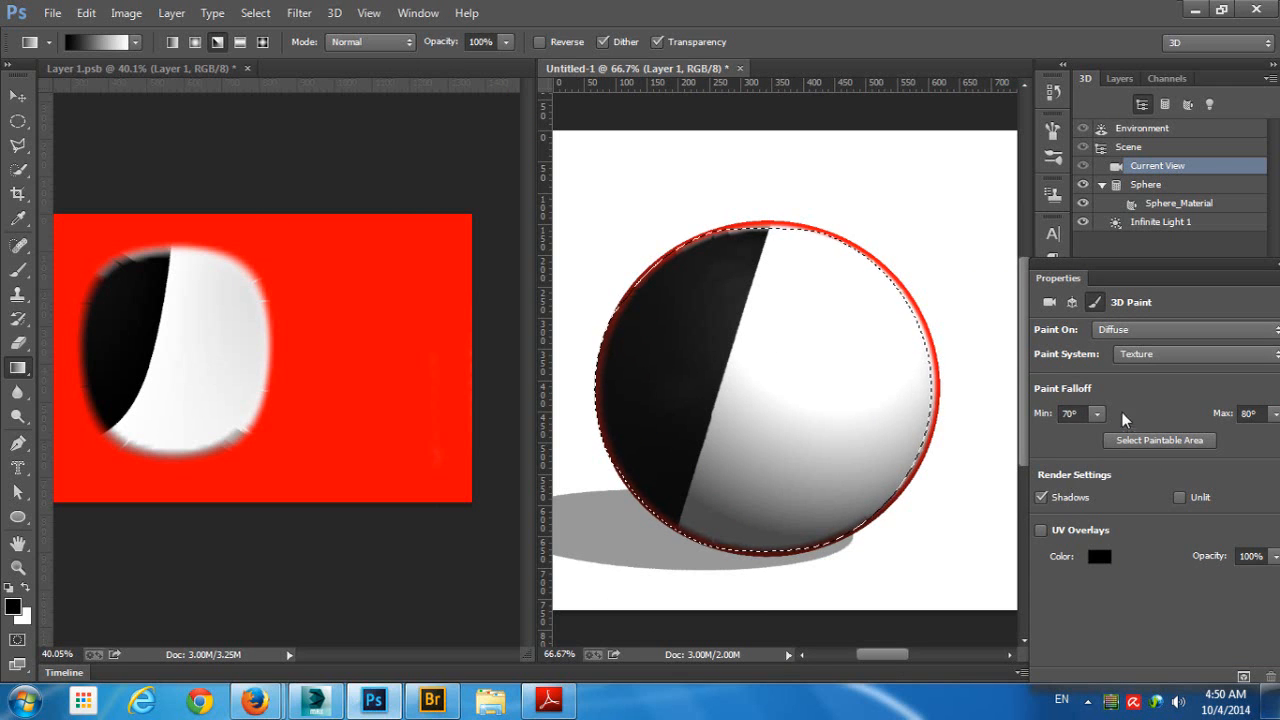
left_click_drag(1096, 411, 1076, 435)
key("ctrl+d")
left_click(1132, 442)
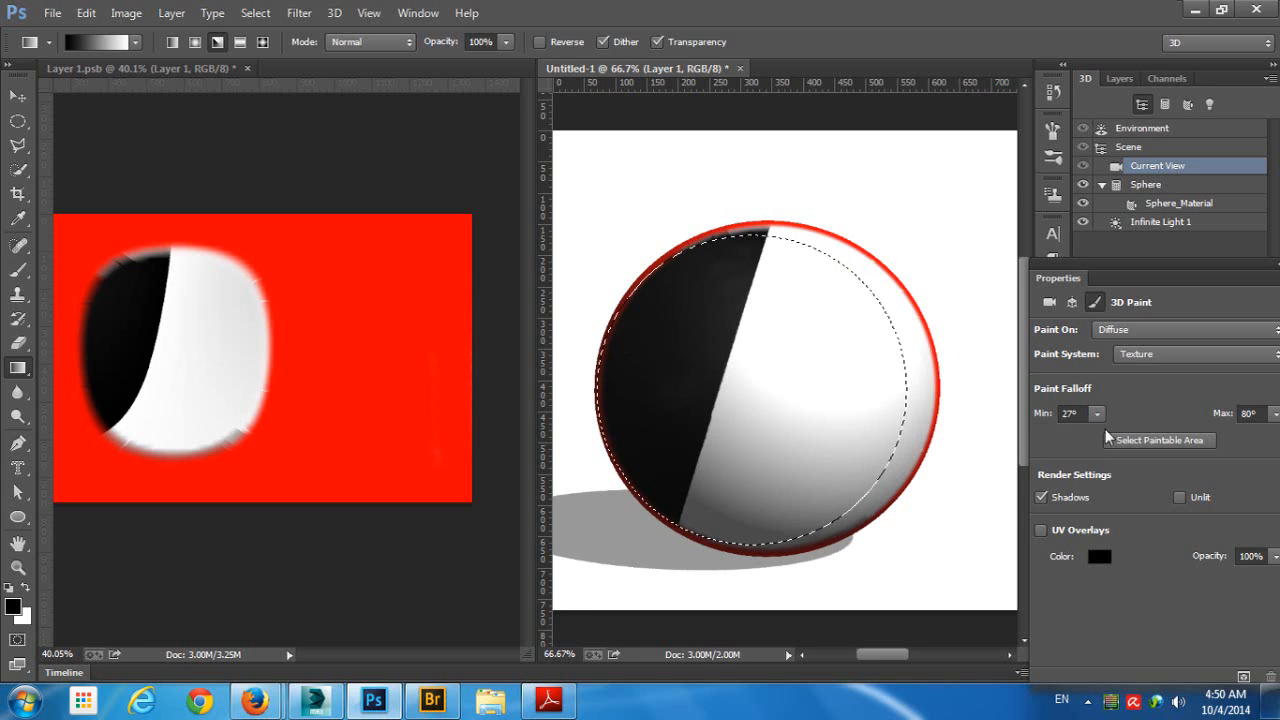
- Deselect the paintable area and set the minimum paint falloff to 63°
key("ctrl+d")
left_click(1097, 415)
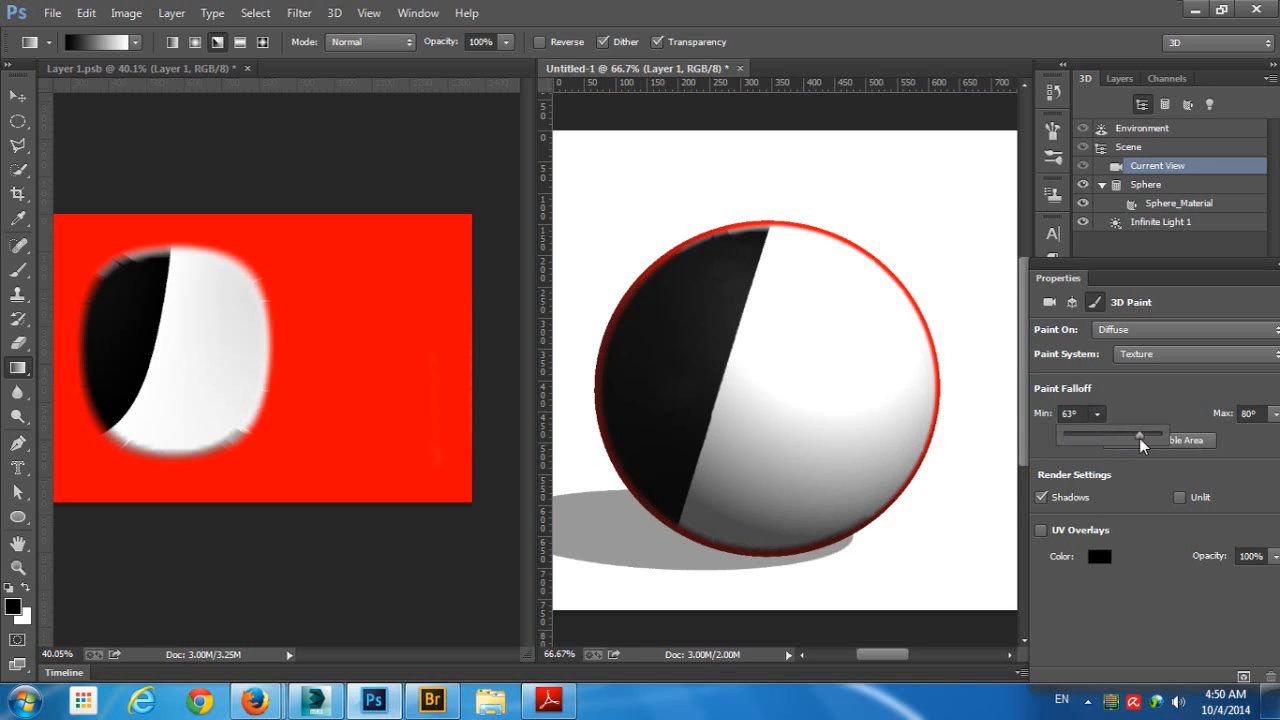
left_click(1141, 402)
- Fill the flat texture with a black-to-white angle gradient, then close Layer 1.psb without saving
left_click_drag(233, 316, 524, 467)
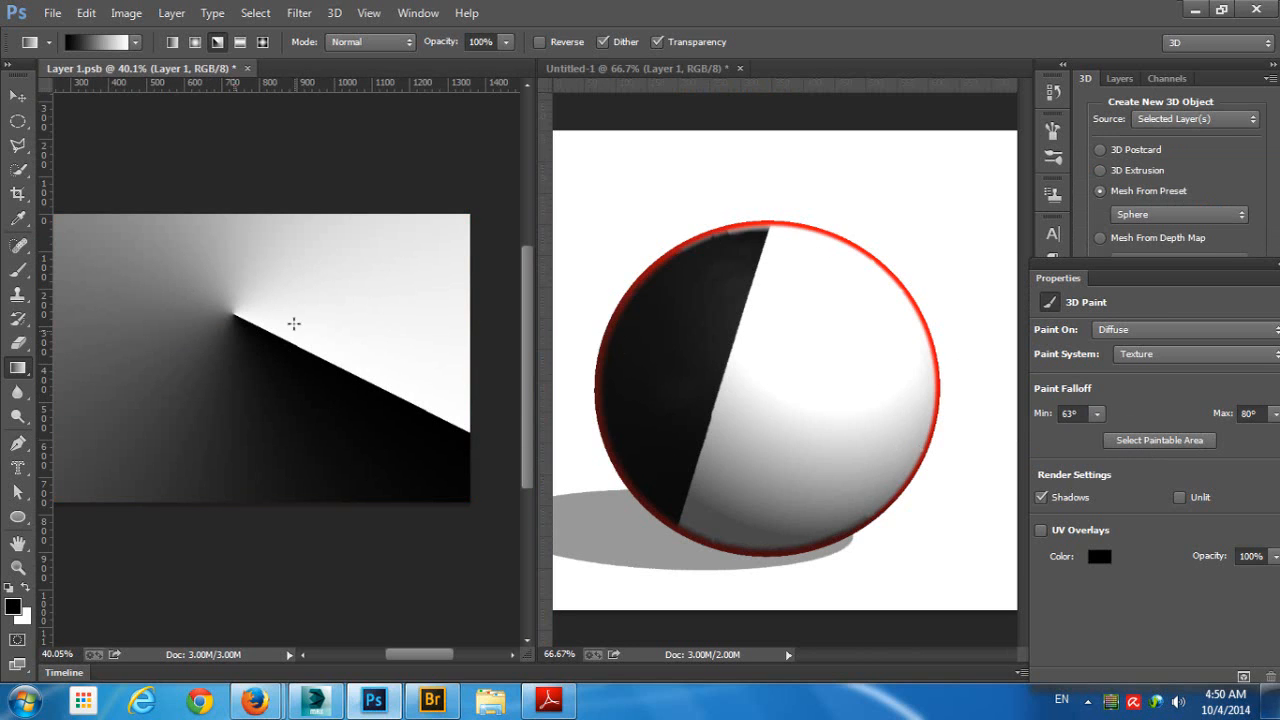
left_click(645, 214)
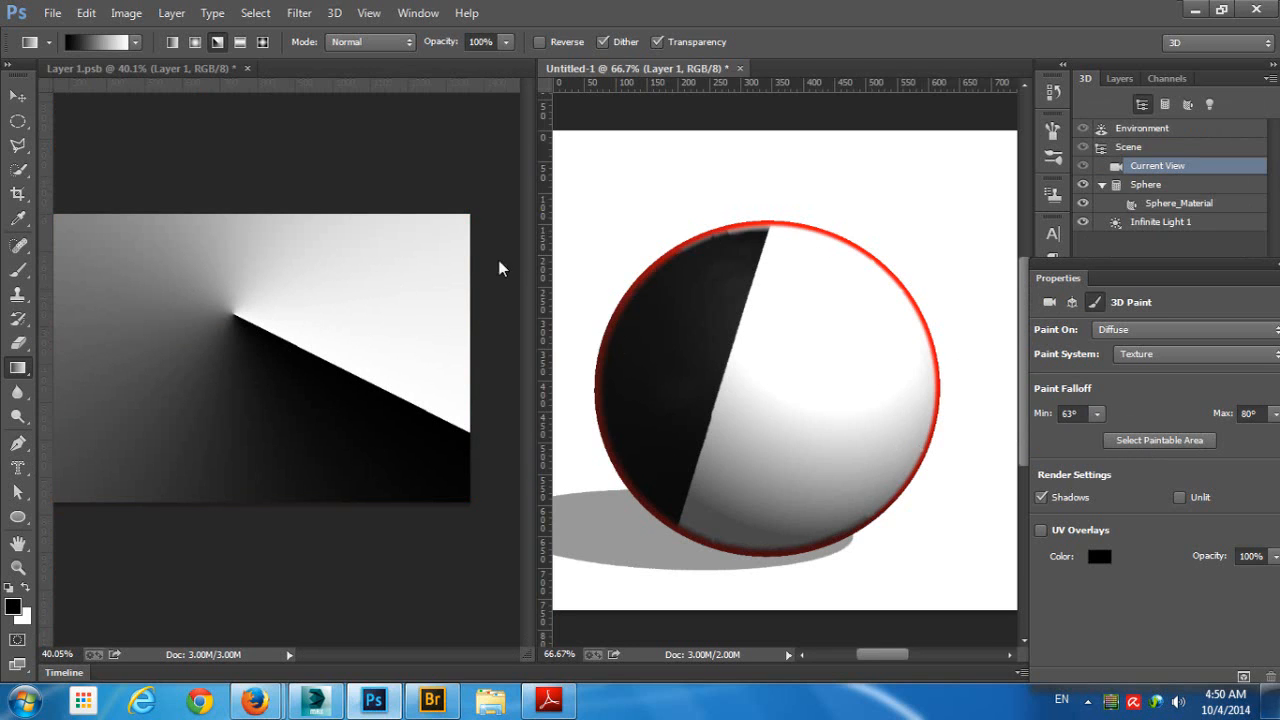
left_click(248, 68)
left_click(642, 277)
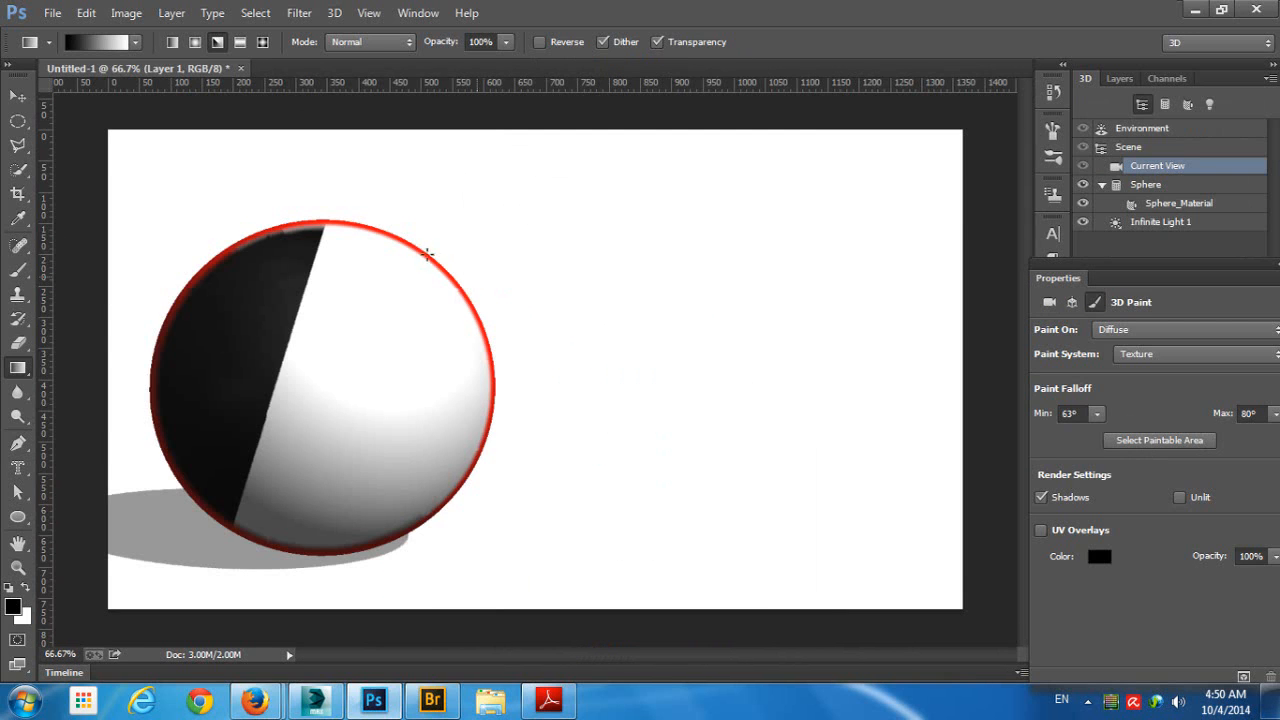
- Orbit the camera to bring the sphere to the canvas centre and brush white over its visible surface
left_click(18, 96)
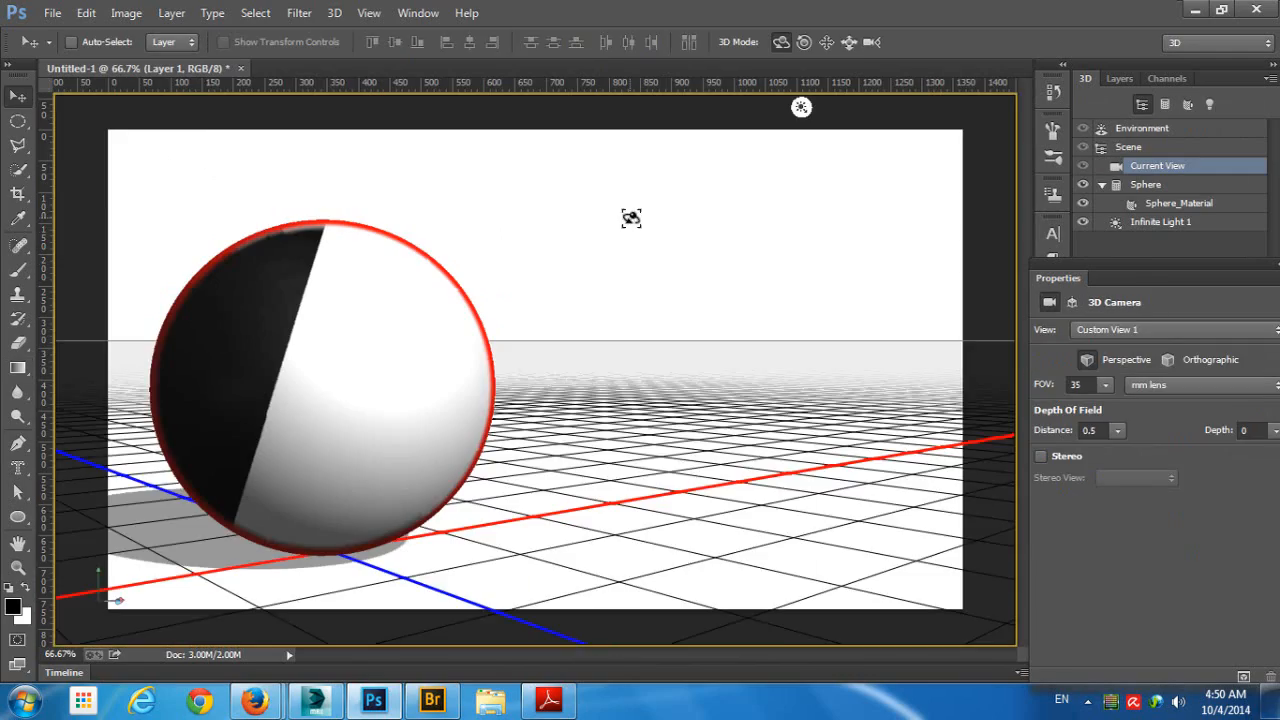
left_click_drag(629, 214, 233, 291)
left_click(18, 270)
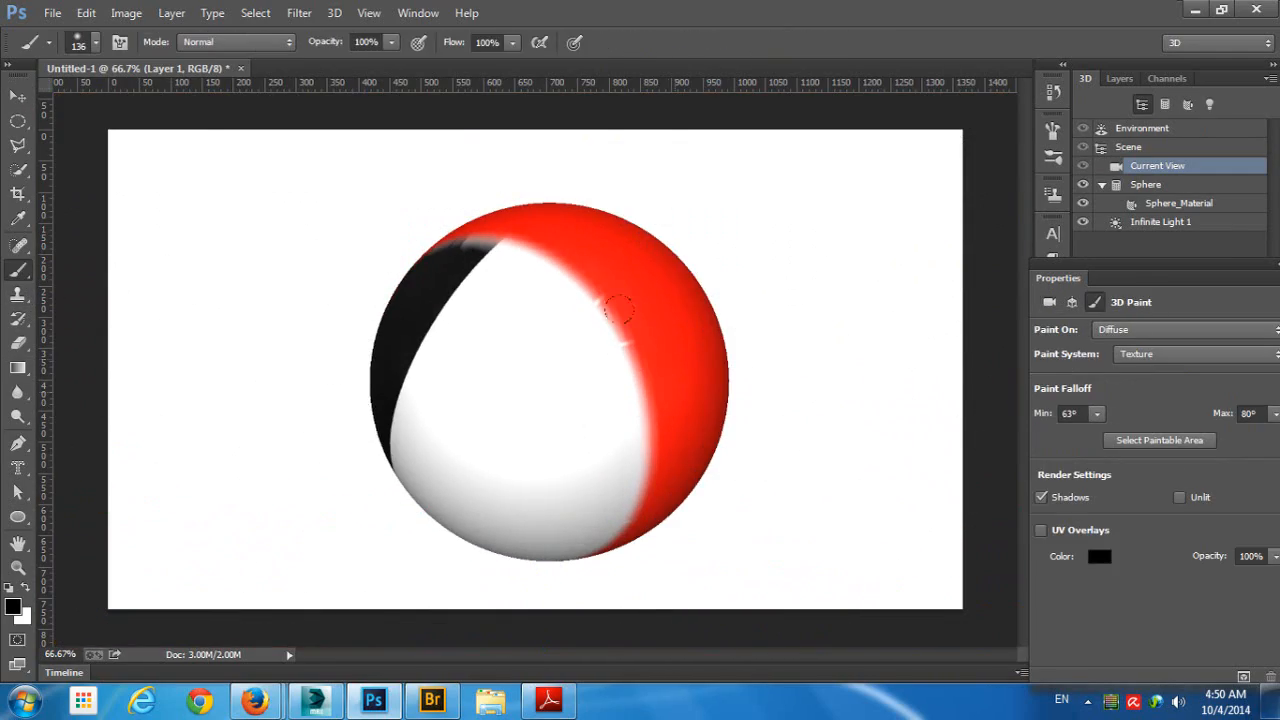
key("x")
mouse_move(442, 187)
left_mouse_down()
mouse_move(573, 228)
mouse_move(571, 457)
mouse_move(537, 466)
mouse_move(363, 234)
mouse_move(430, 340)
left_mouse_up()
- Create a new diffuse texture for Sphere_Material with the default document settings
left_click_drag(1176, 279, 906, 175)
left_click(1181, 224)
left_click(1190, 212)
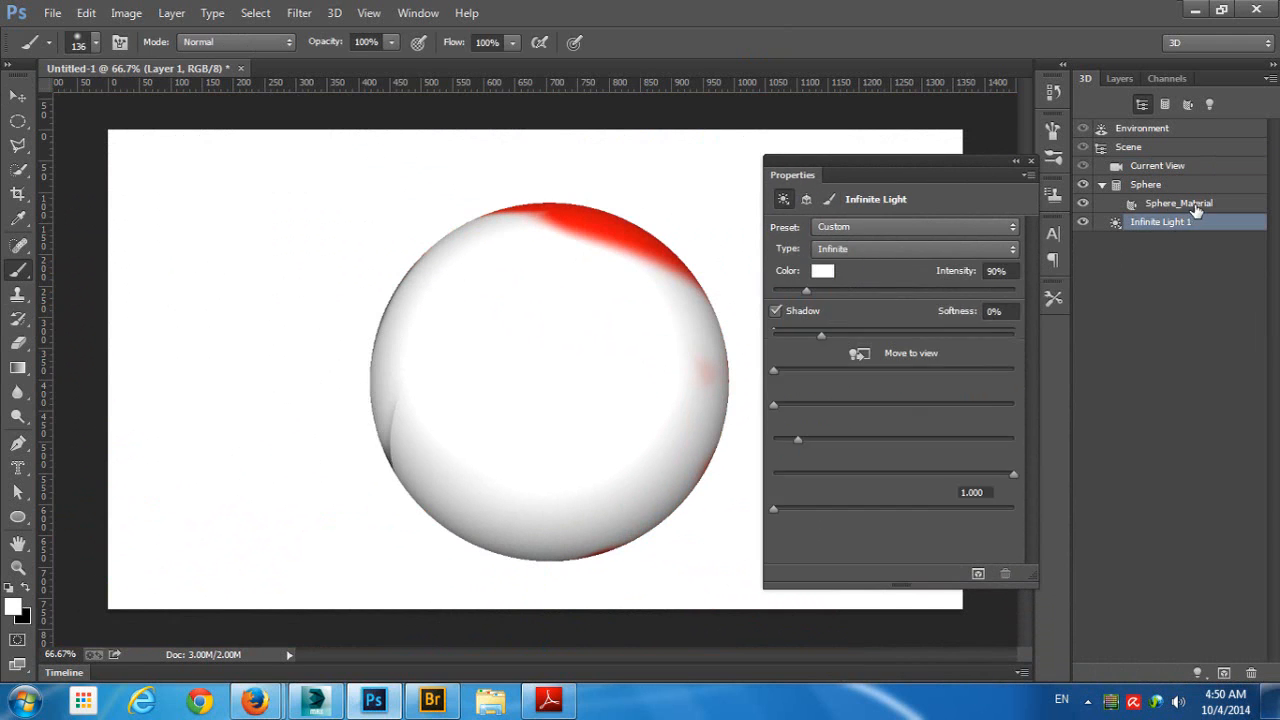
left_click(866, 226)
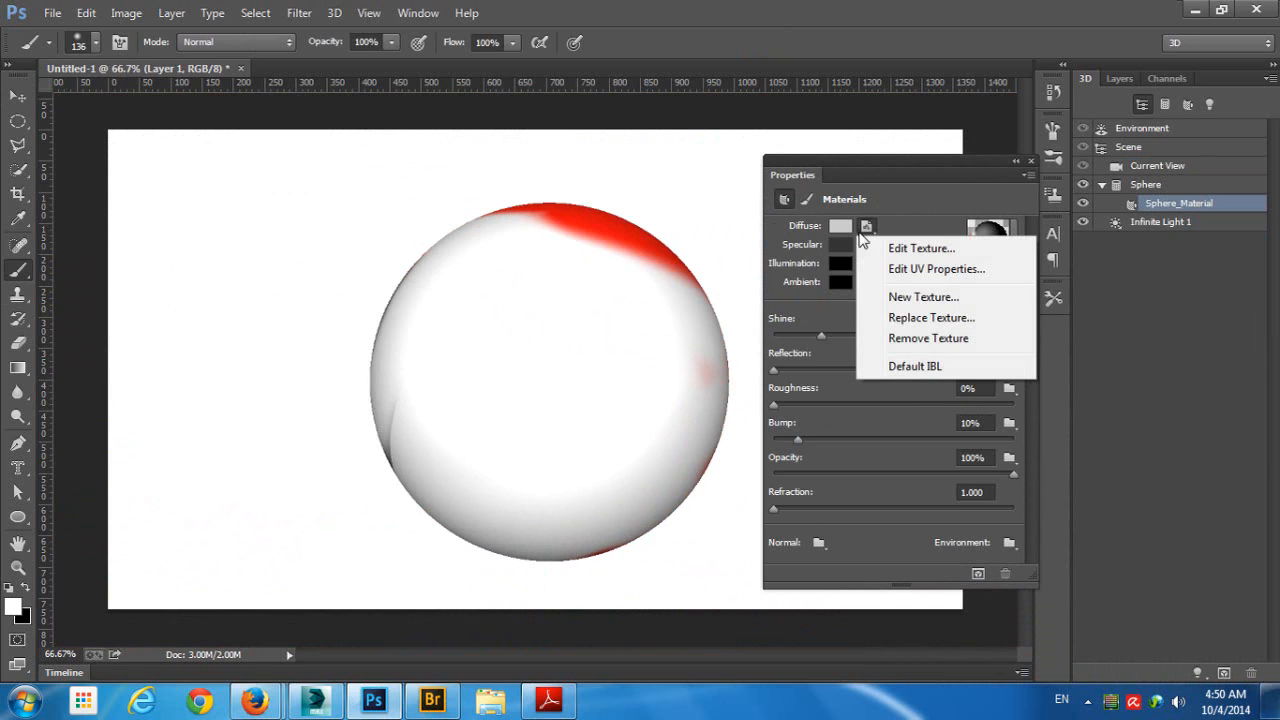
left_click(924, 297)
left_click(832, 156)
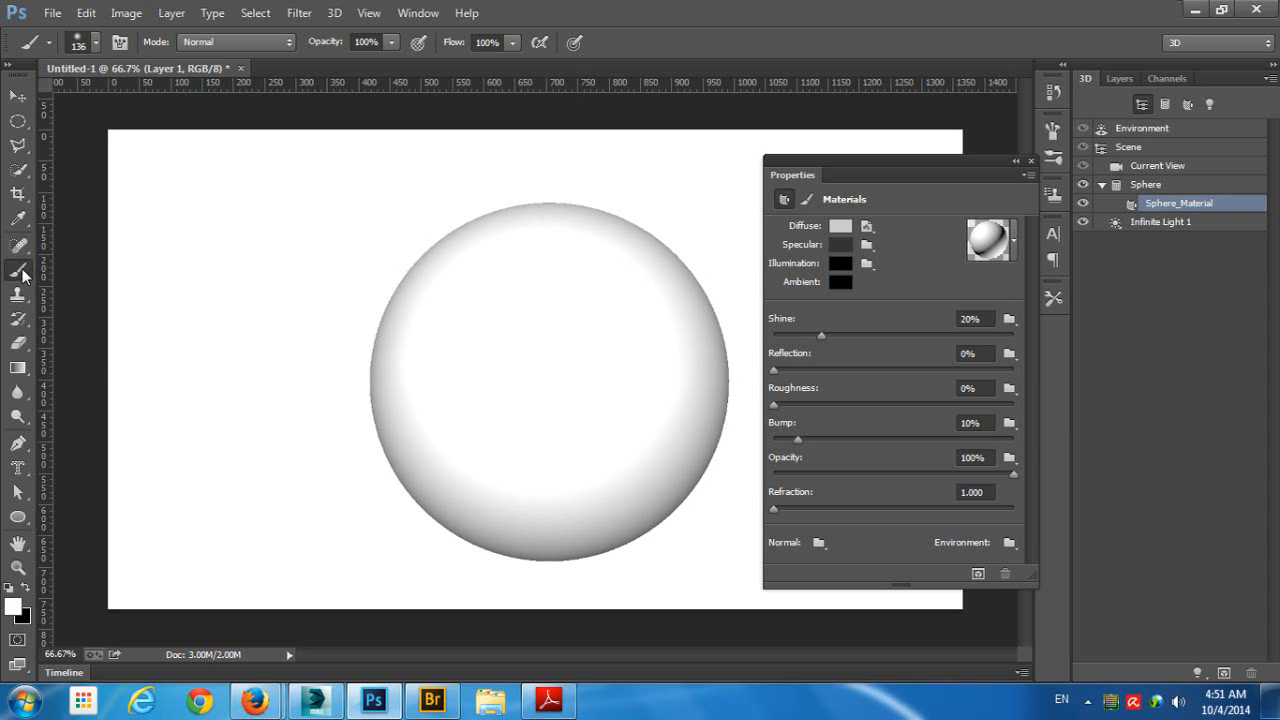
- Try painting the sphere black with the Brush tool, then undo the painting
left_click(17, 170)
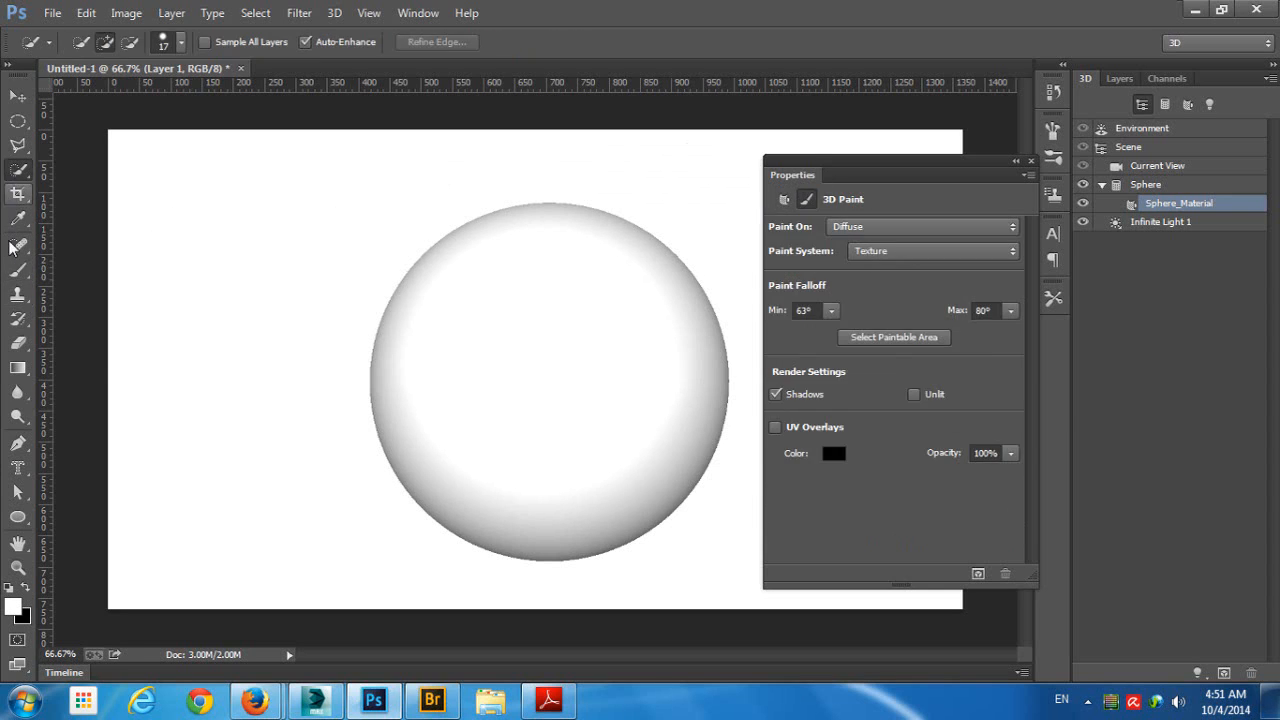
left_click(15, 270)
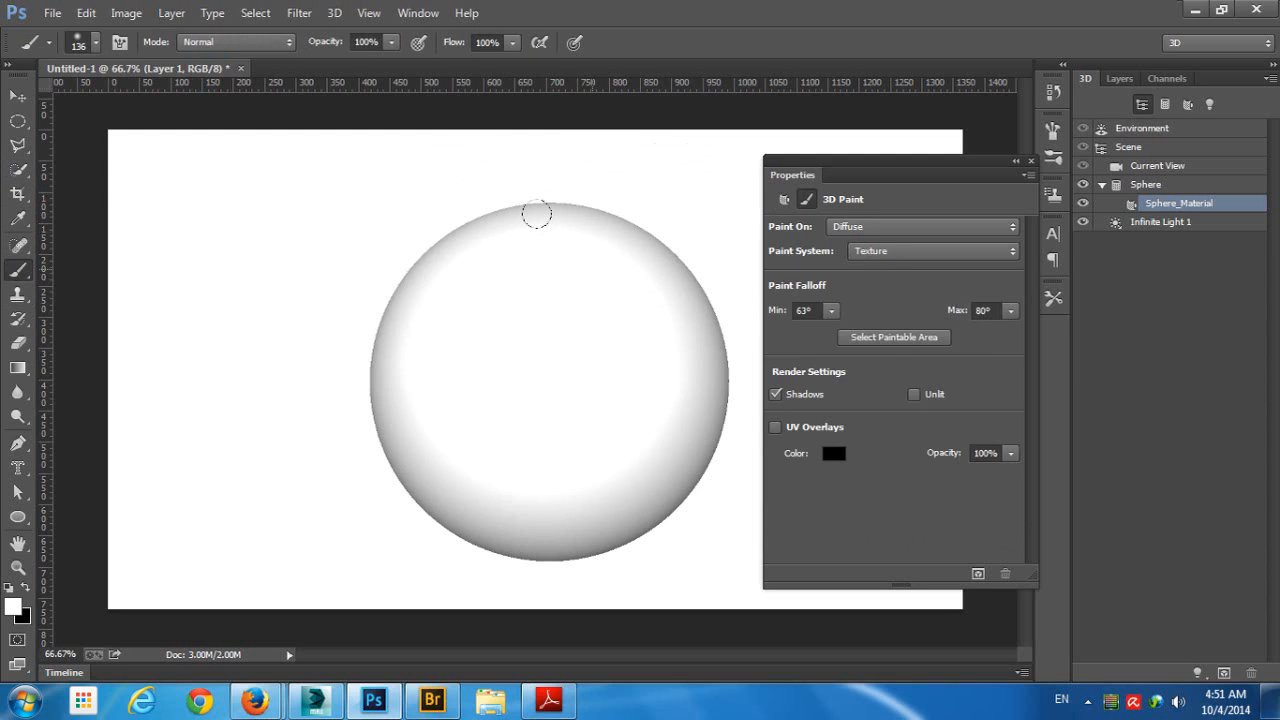
key("x")
mouse_move(537, 214)
left_mouse_down()
mouse_move(366, 257)
mouse_move(560, 297)
mouse_move(470, 240)
left_mouse_up()
mouse_move(490, 380)
left_mouse_down()
mouse_move(360, 275)
mouse_move(680, 297)
mouse_move(630, 450)
mouse_move(513, 480)
mouse_move(366, 214)
mouse_move(447, 430)
left_mouse_up()
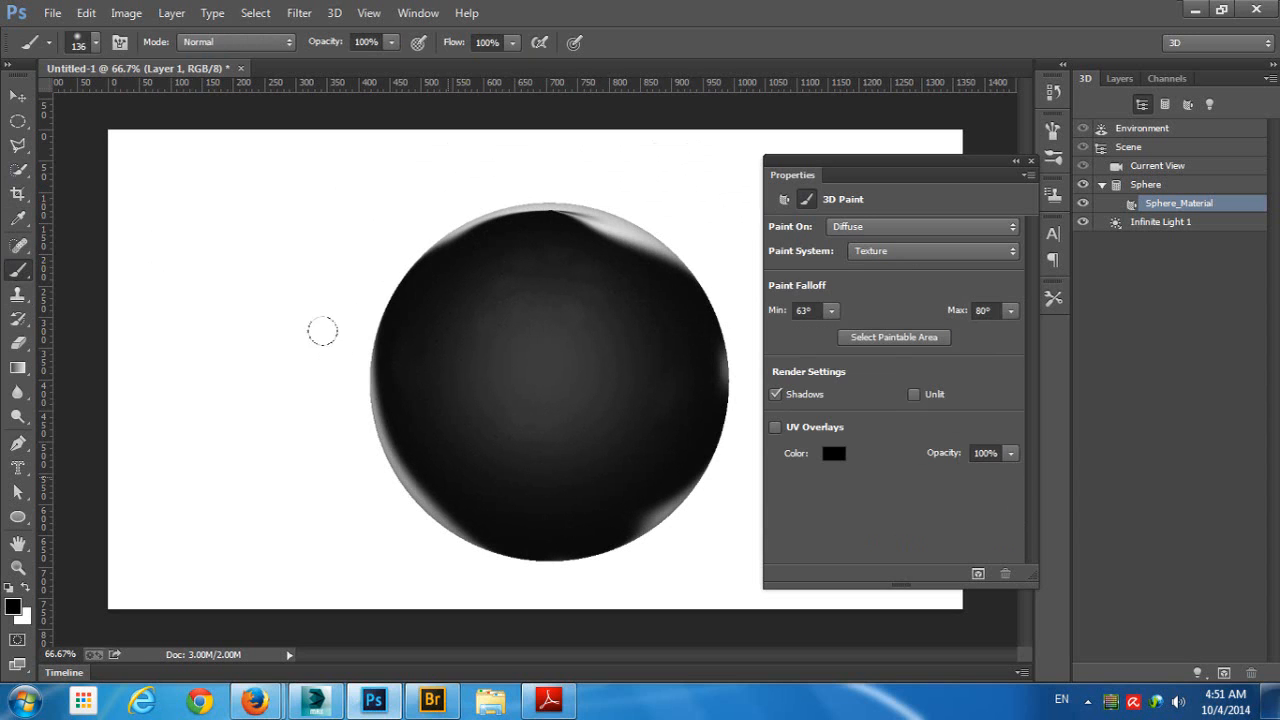
mouse_move(323, 331)
left_mouse_down()
mouse_move(718, 303)
mouse_move(655, 490)
left_mouse_up()
key("ctrl+z")
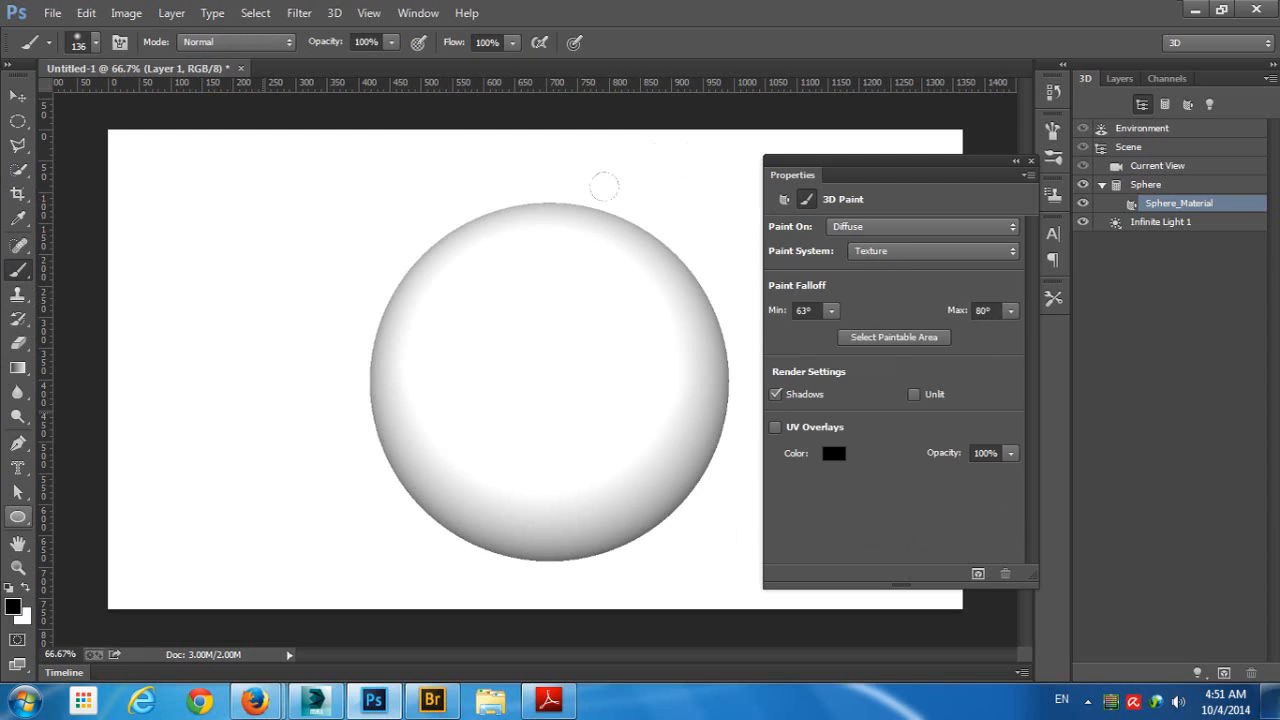
- Open the diffuse texture of Sphere_Material for editing
left_click(1160, 221)
left_click(1178, 203)
left_click(869, 228)
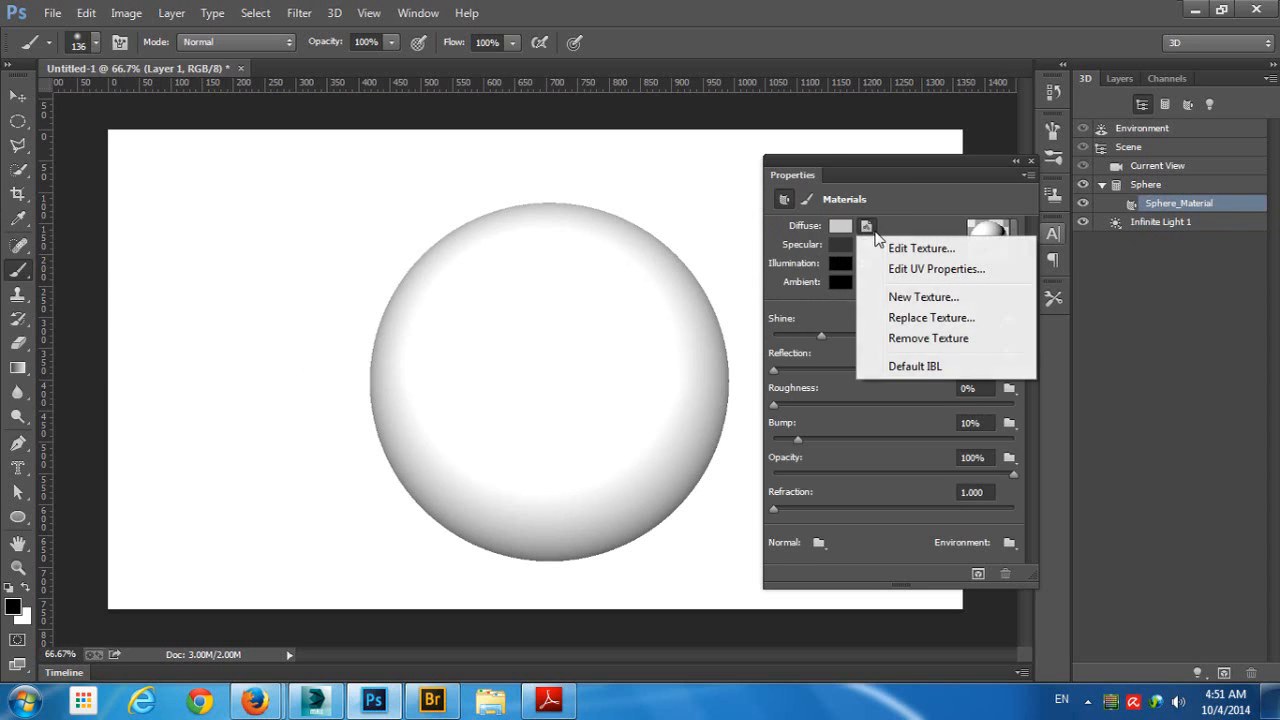
left_click(921, 249)
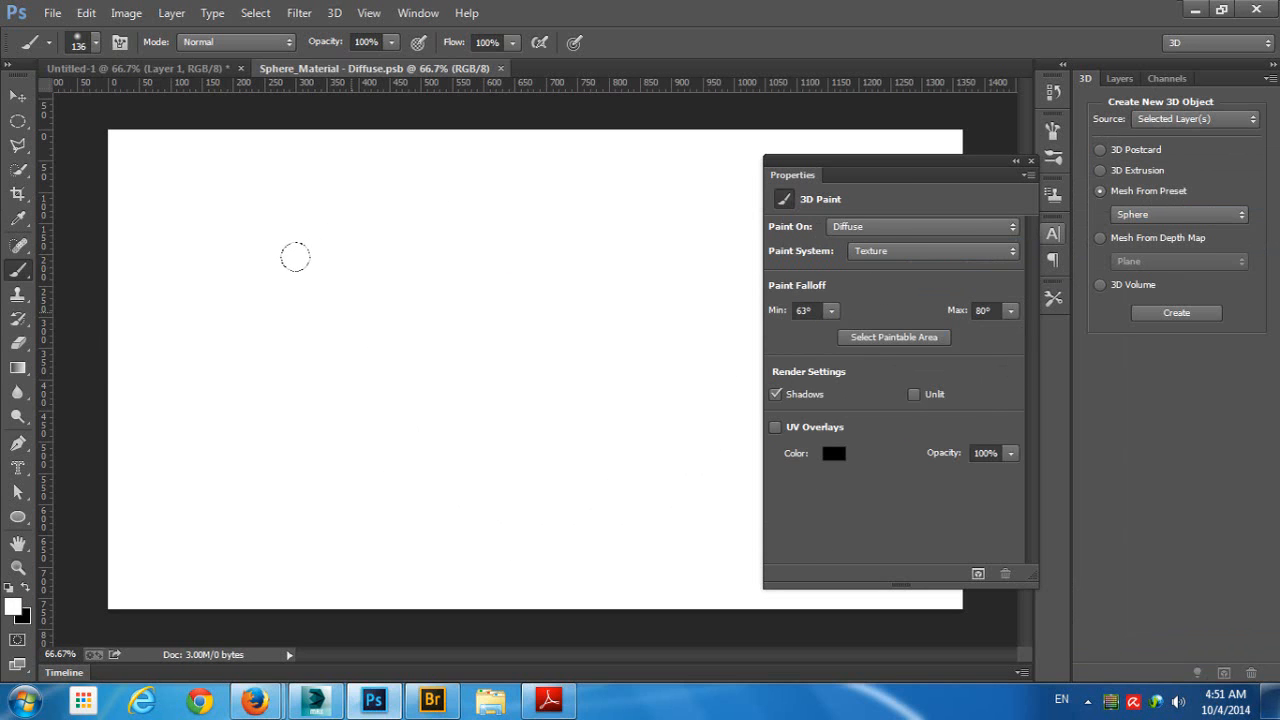
- Pick red as the foreground color, fill the whole diffuse texture with it, and close the texture document, saving the changes
left_click(13, 606)
left_click_drag(958, 176, 986, 149)
left_click(1144, 134)
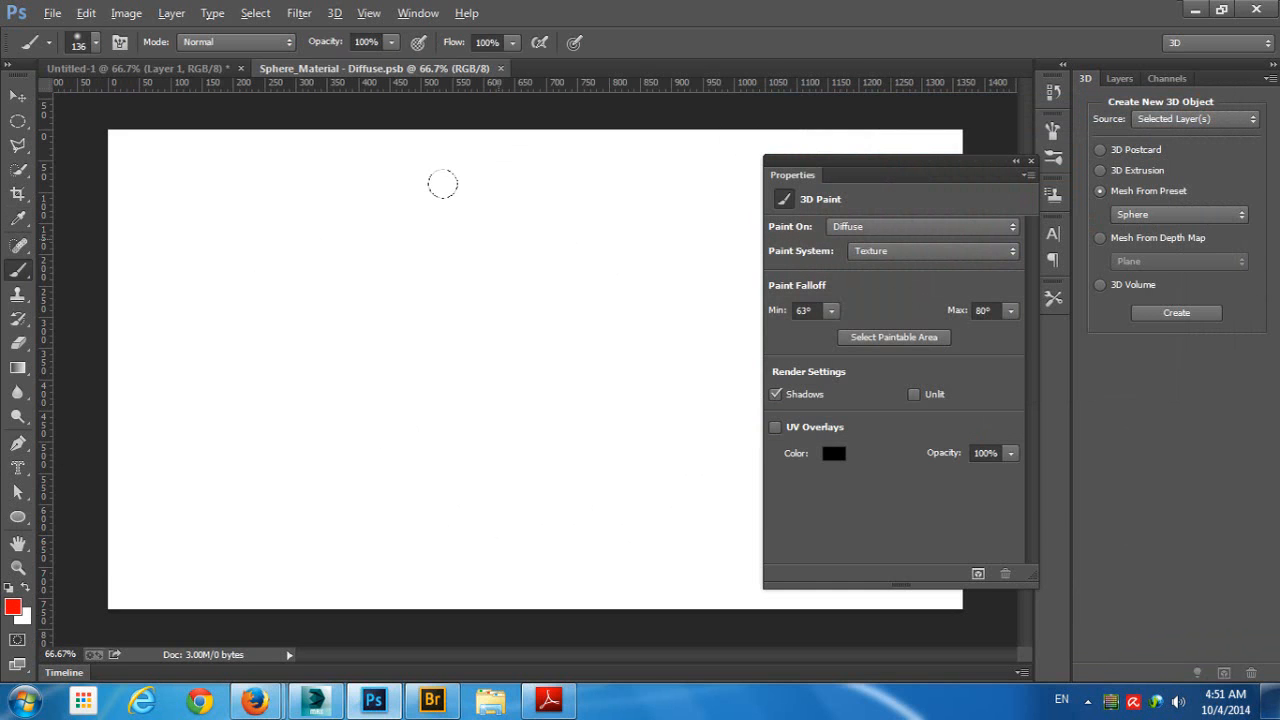
key("alt+BackSpace")
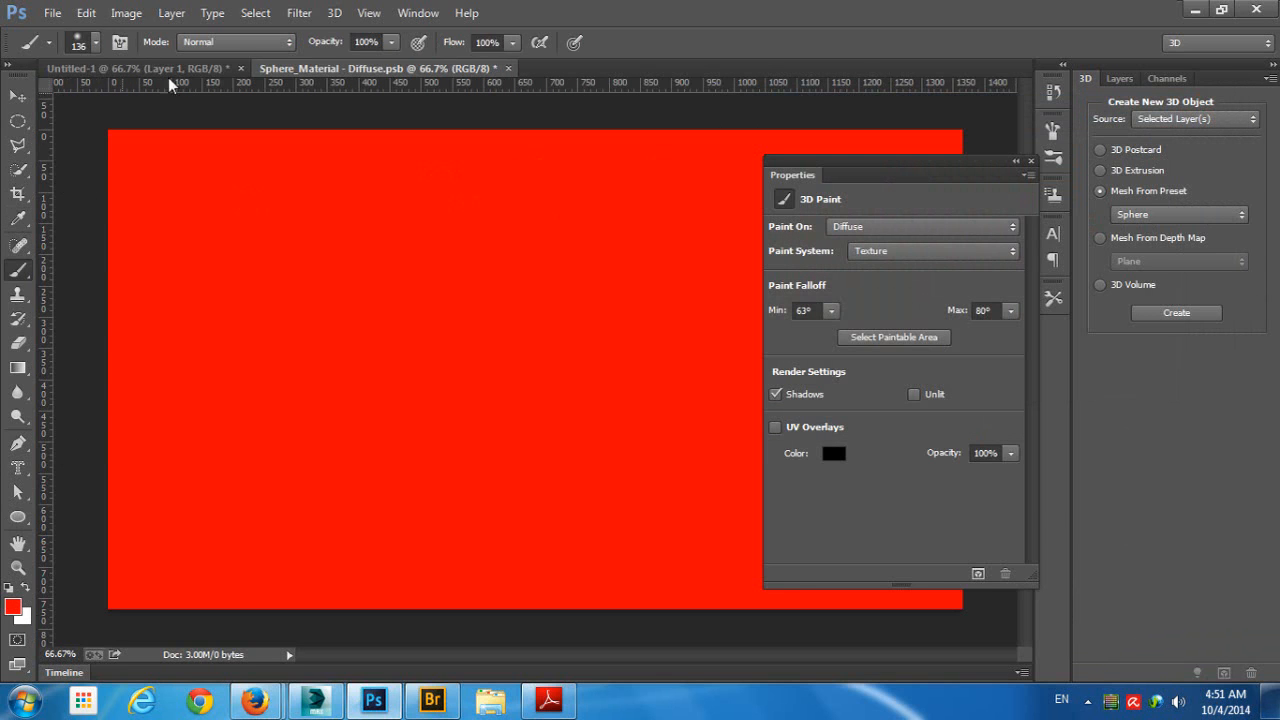
left_click(507, 68)
left_click(558, 277)
- Orbit the 3D camera around the red sphere to view its shaded side and shadow
left_click(17, 95)
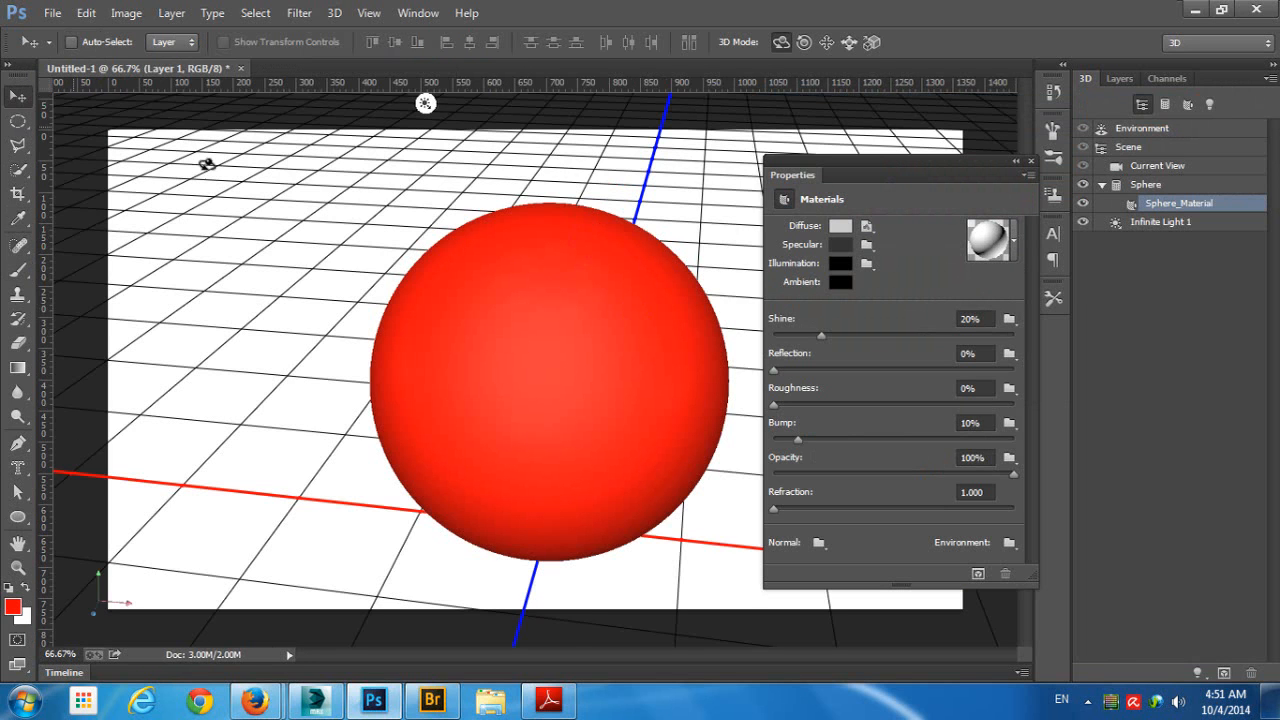
left_click(541, 192)
left_click_drag(541, 192, 478, 190)
- Activate the Brush tool and examine the texture types available as 3D painting targets, including the Paint on Target Texture options
left_click(16, 272)
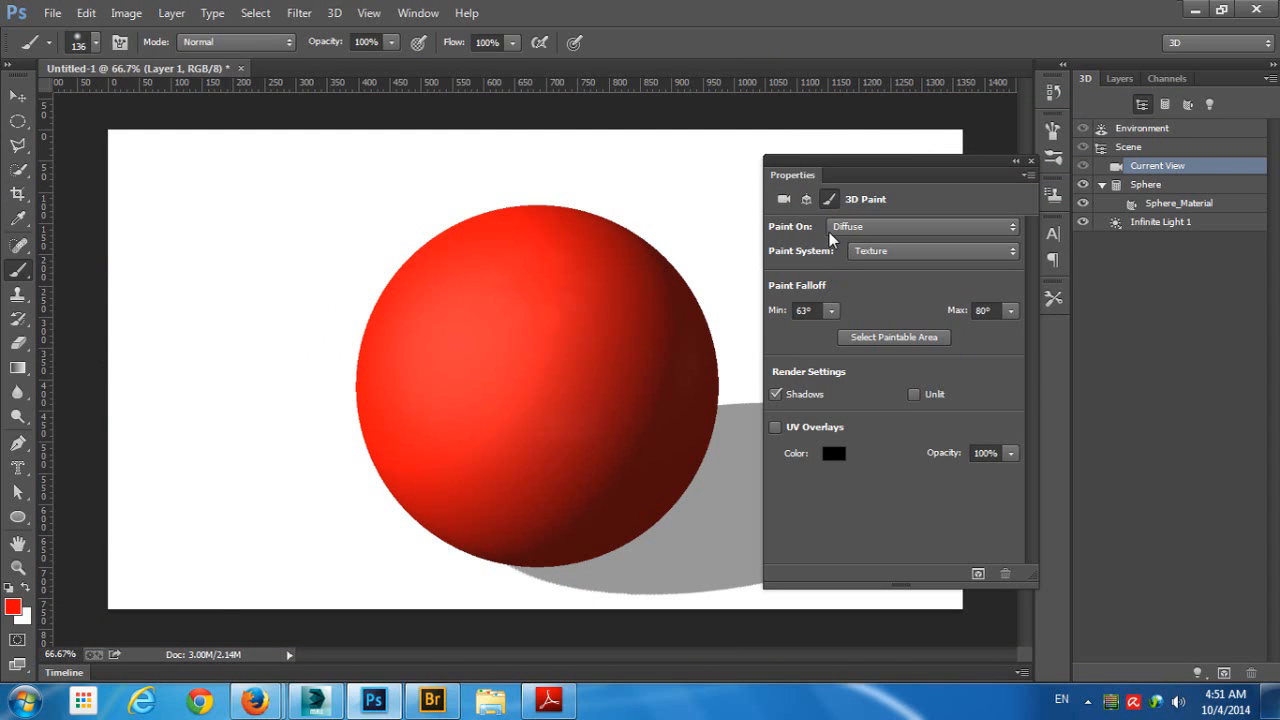
left_click(880, 227)
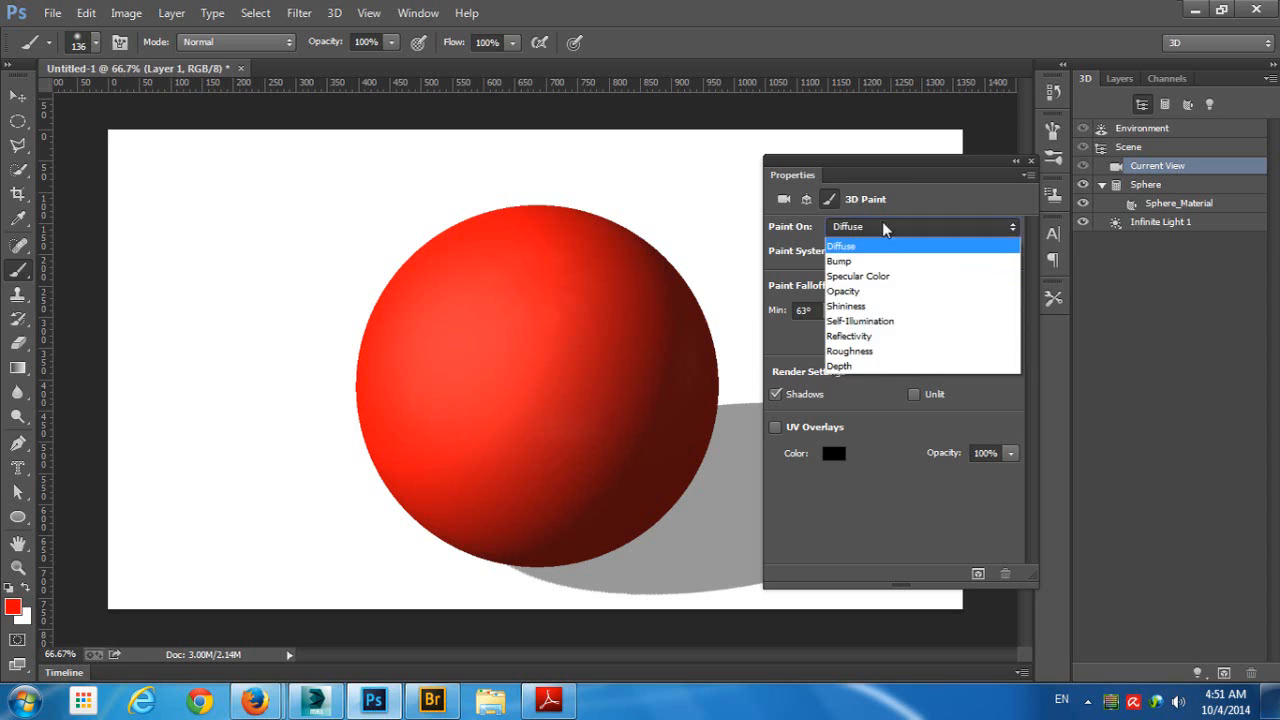
left_click(882, 228)
left_click(334, 13)
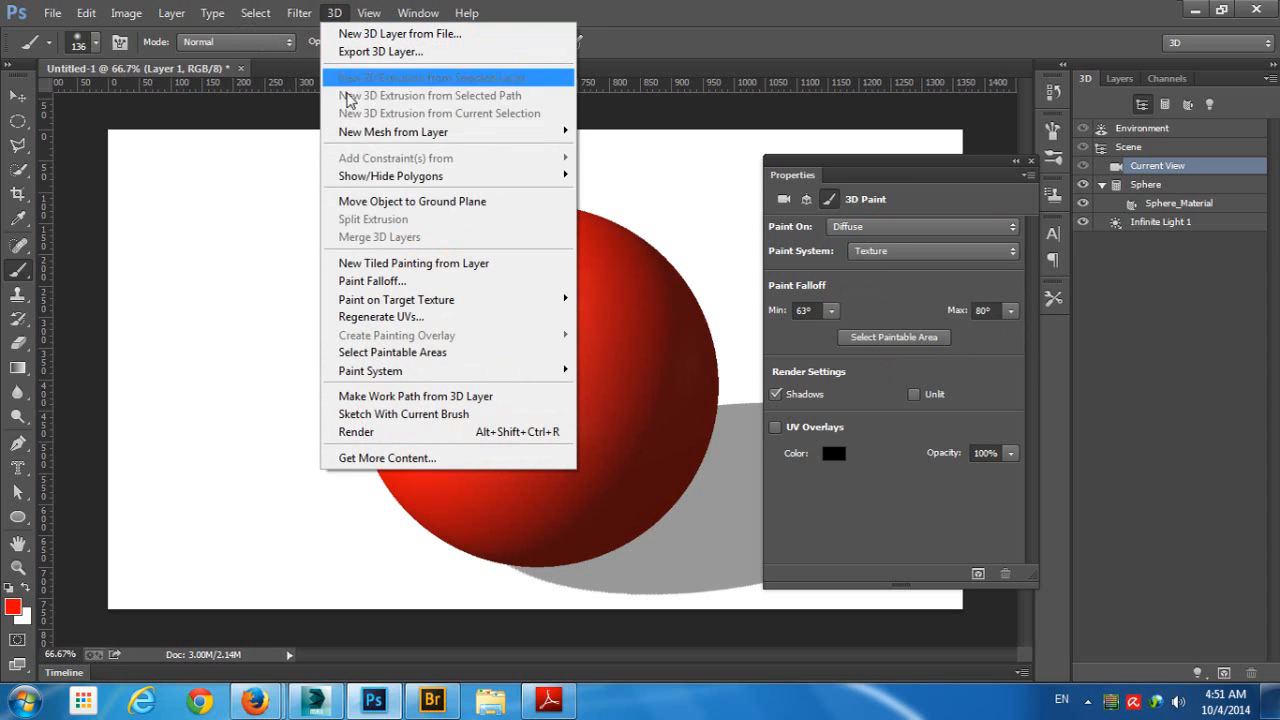
mouse_move(400, 304)
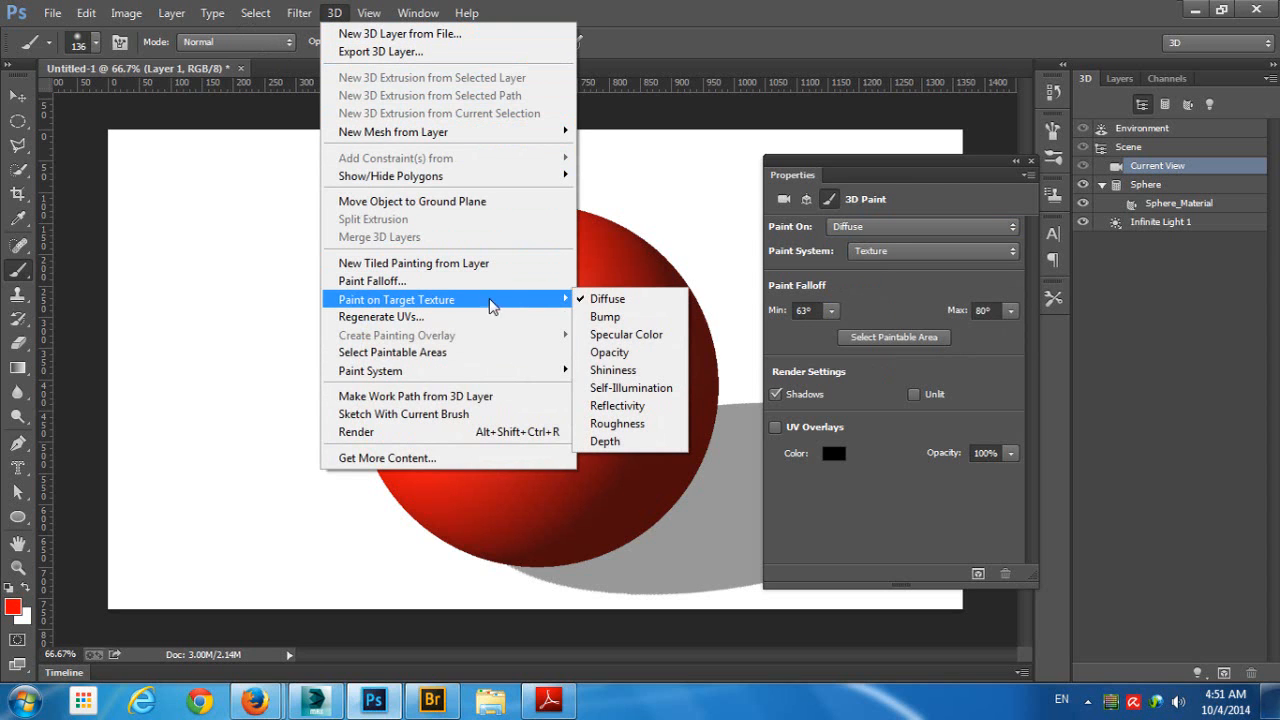
left_click(882, 160)
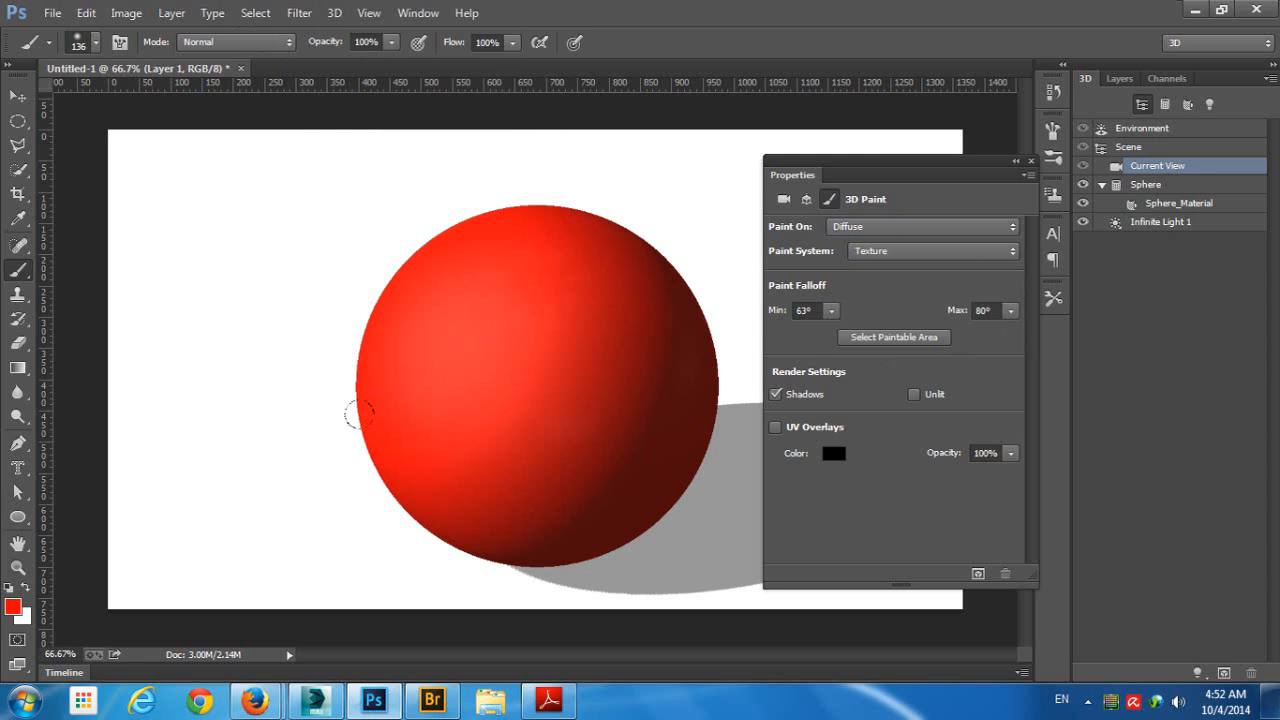
- Try a white brush stroke on the sphere's diffuse texture near its upper edge, then undo it
key("x")
mouse_move(469, 203)
left_mouse_down()
mouse_move(377, 398)
mouse_move(418, 235)
mouse_move(445, 252)
left_mouse_up()
key("ctrl+z")
key("x")
- Set the painting target to Bump and create a new 1366 × 768 pixel RGB bump texture with white background for Sphere_Material
left_click(848, 229)
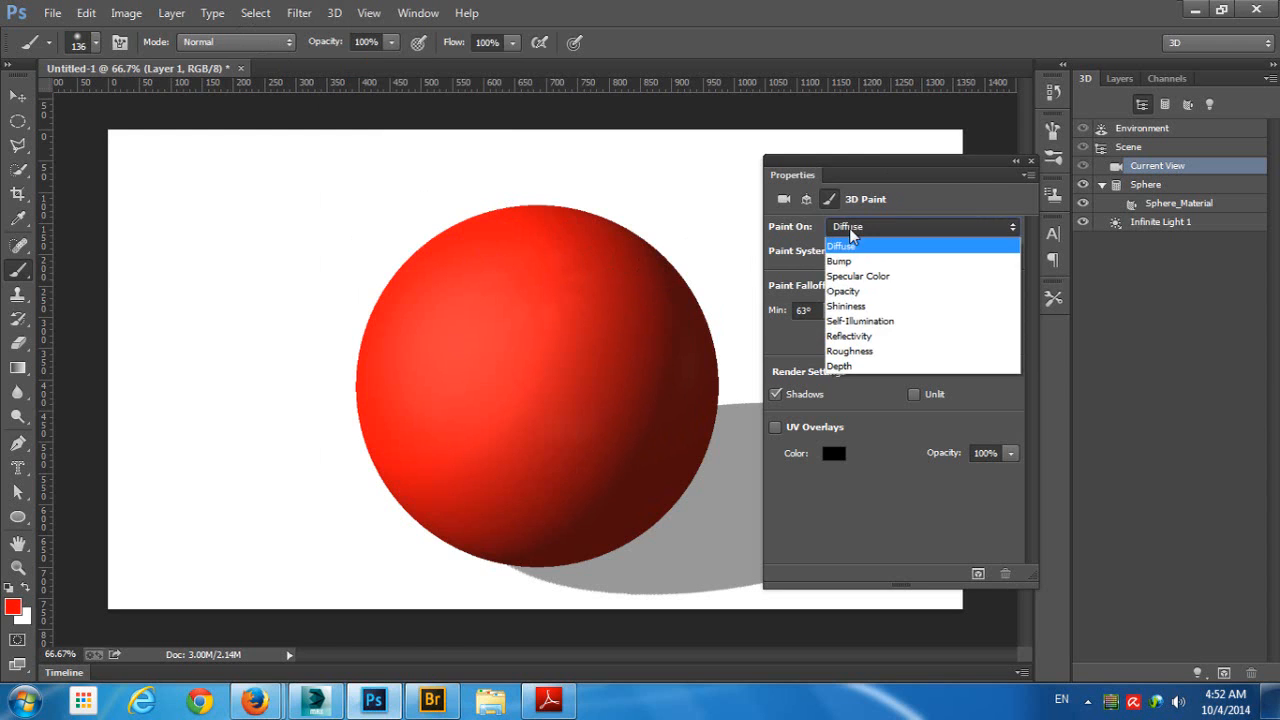
left_click(866, 262)
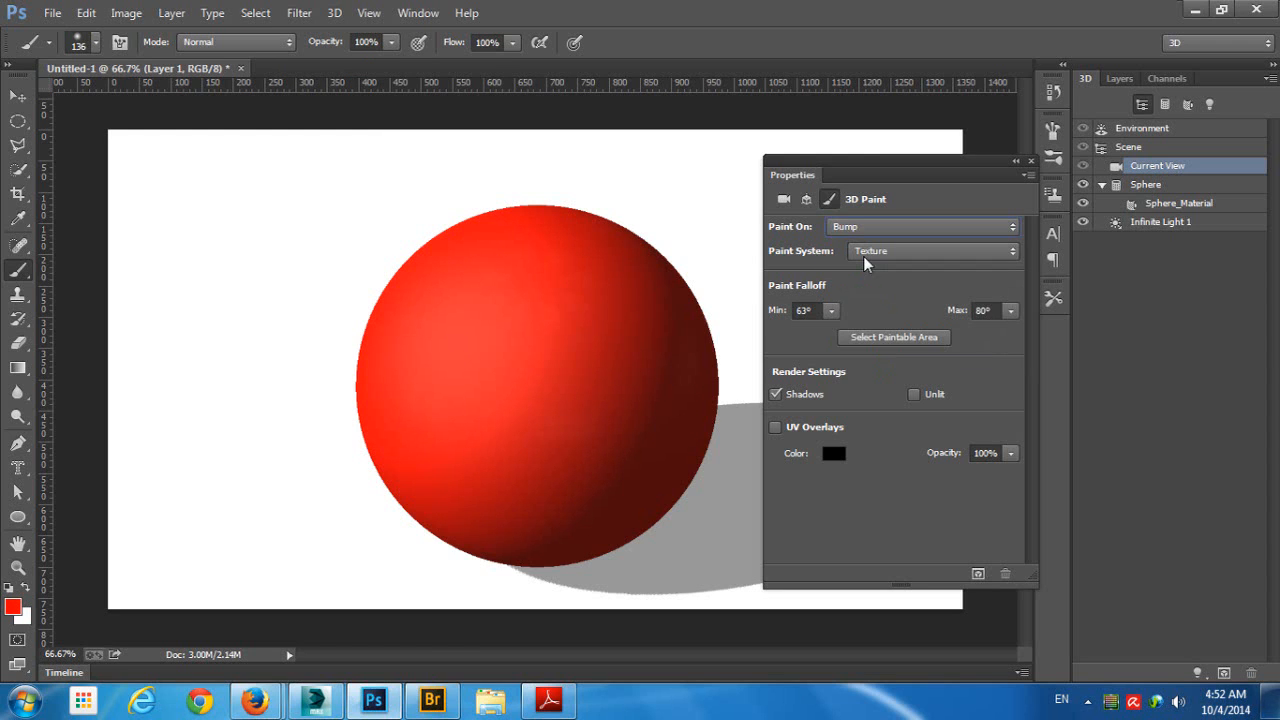
left_click(509, 310)
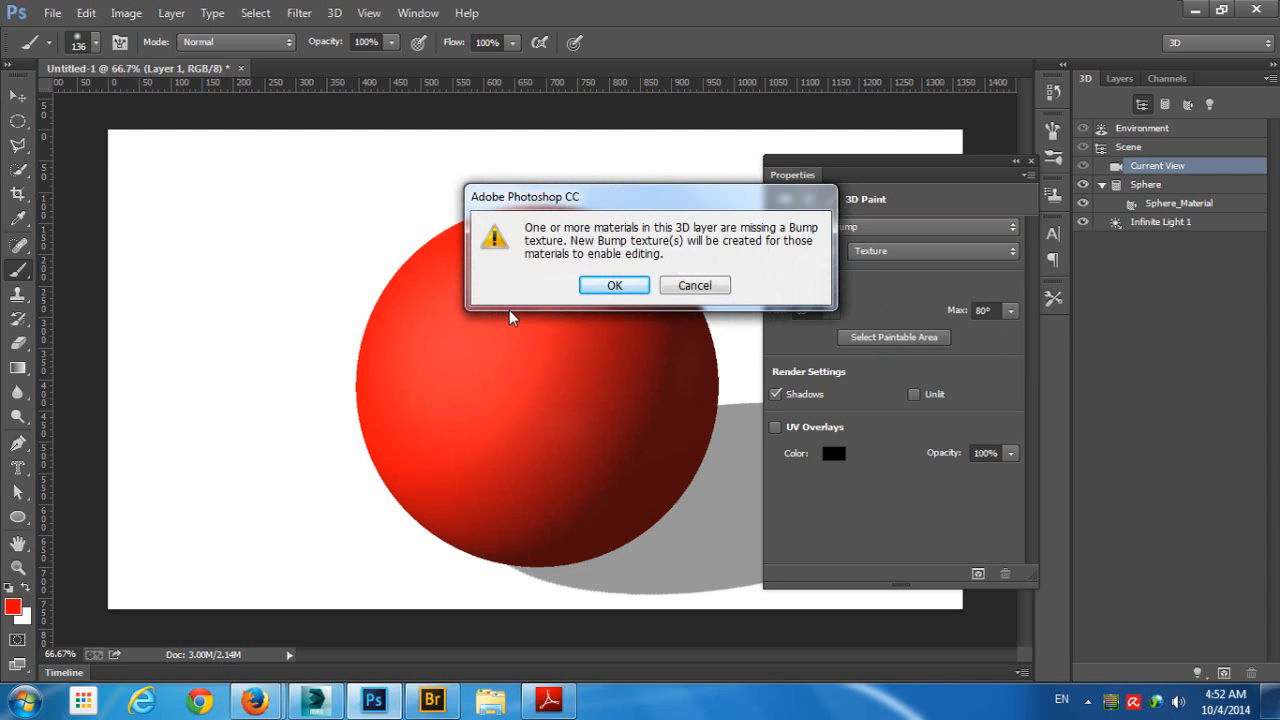
left_click(614, 285)
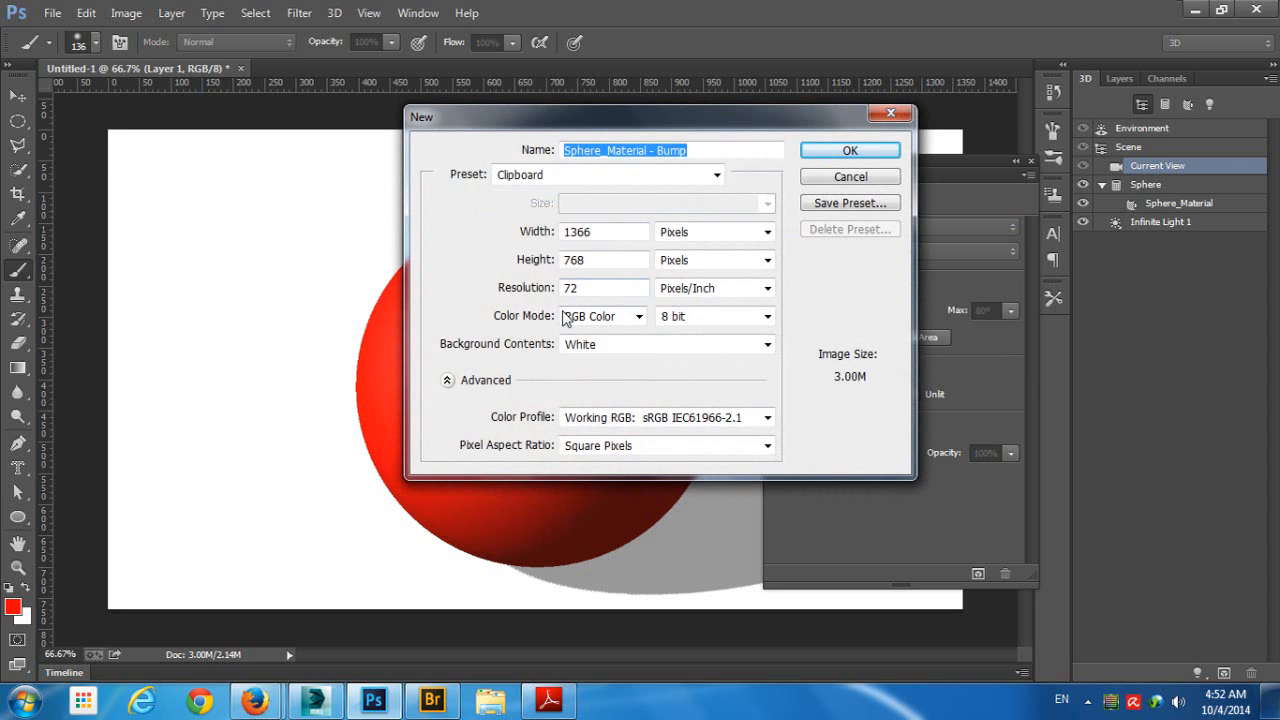
left_click(825, 158)
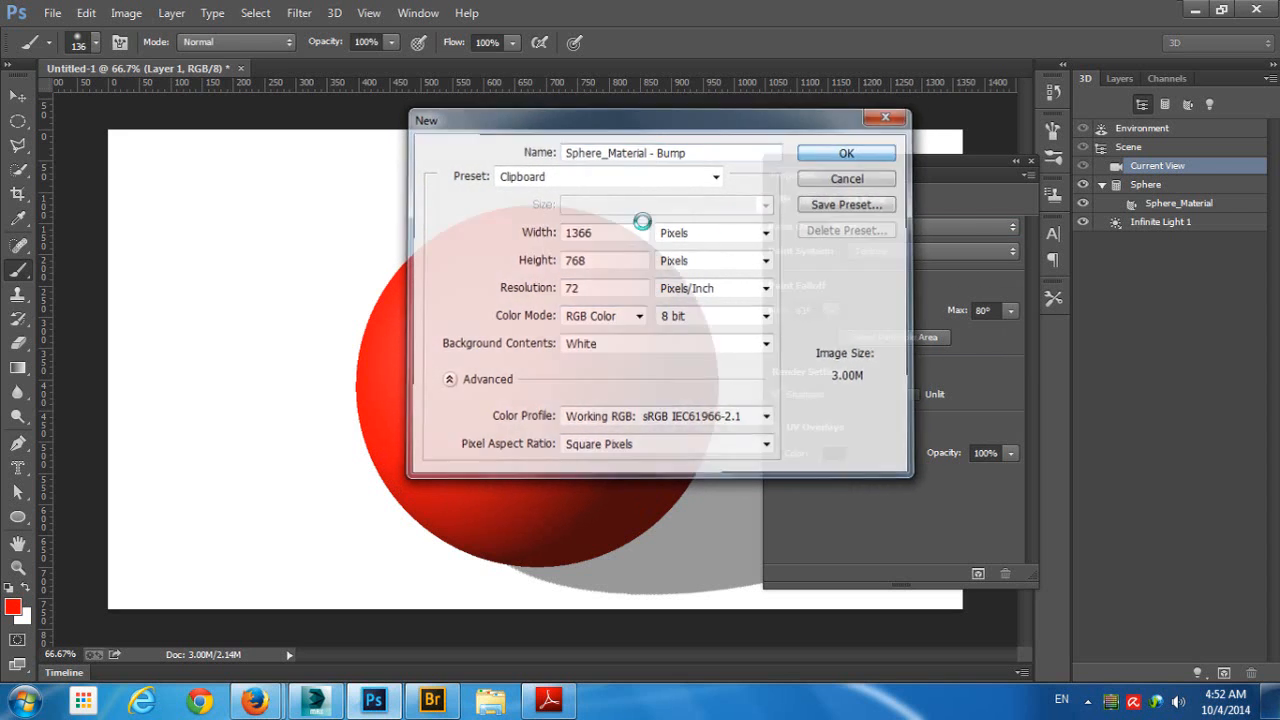
- Reset the colors to default, paint bump strokes on the sphere in black and white, and orbit the camera to its lit side
key("d")
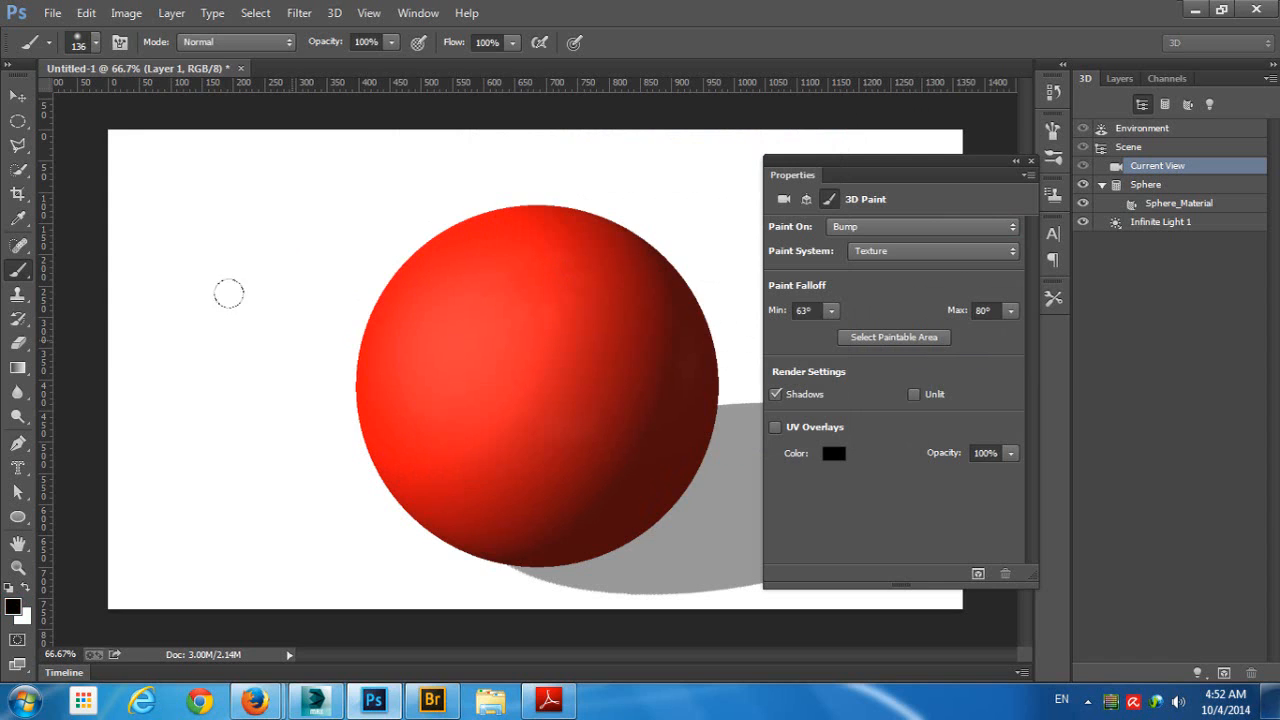
key("x")
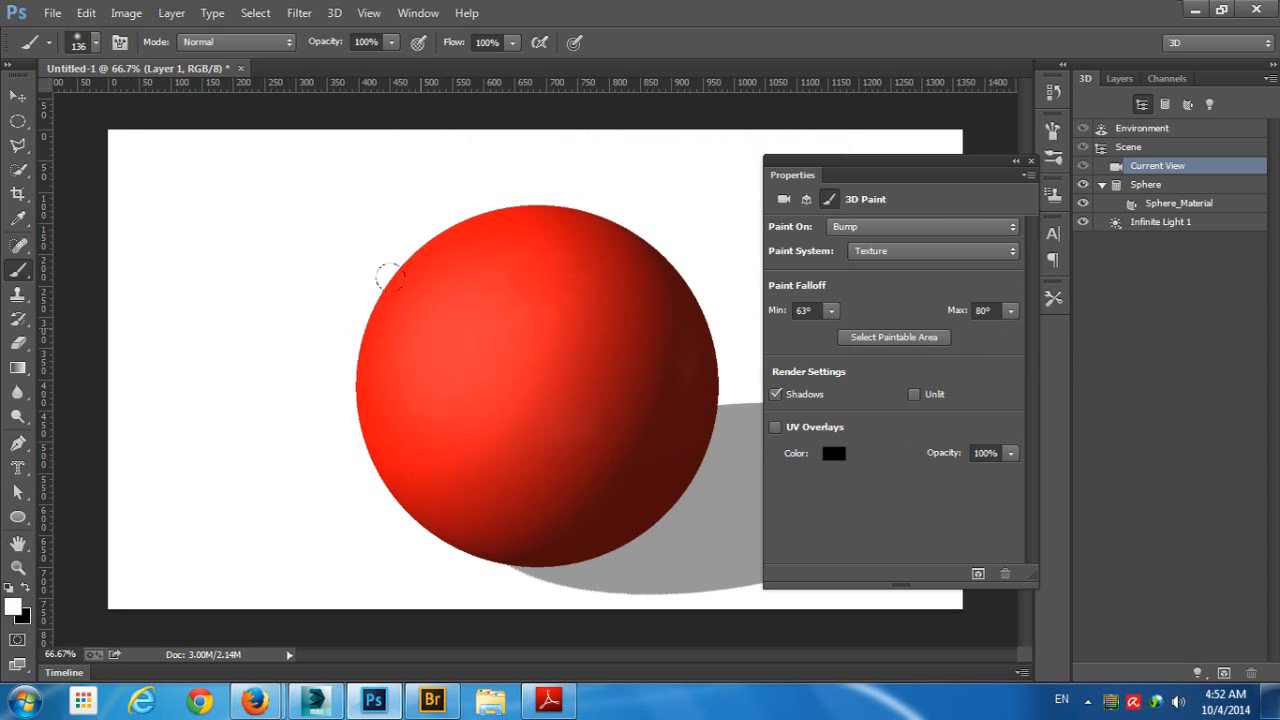
key("alt")
mouse_move(504, 290)
left_mouse_down("alt")
mouse_move(494, 304)
mouse_move(466, 1)
mouse_move(515, 555)
left_mouse_up("alt")
key("x")
key("x")
left_click_drag(478, 332, 489, 330)
left_click(17, 95)
mouse_move(405, 193)
left_mouse_down()
mouse_move(551, 161)
mouse_move(519, 173)
left_mouse_up()
left_click(18, 270)
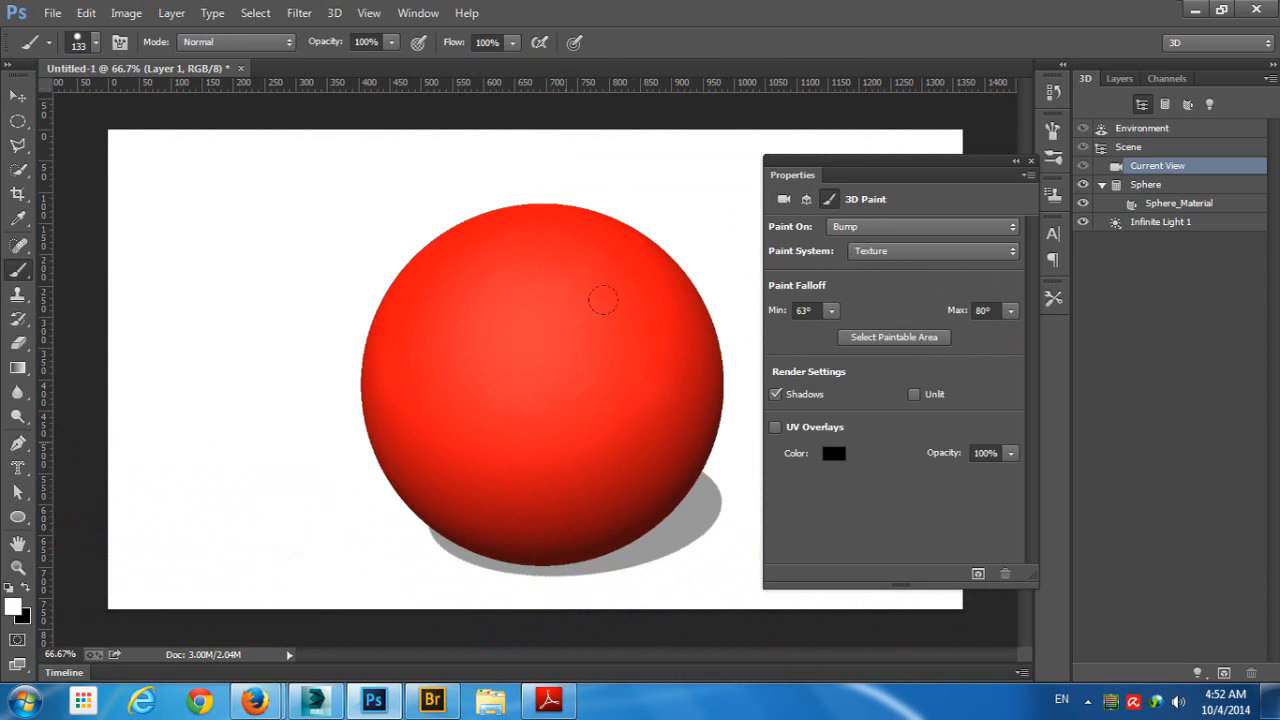
- Paint a large black area into the bump texture across the sphere's front and place a white dab at its center
key("x")
mouse_move(592, 214)
left_mouse_down()
mouse_move(612, 458)
mouse_move(640, 497)
left_mouse_up()
key("ctrl+z")
mouse_move(529, 209)
left_mouse_down()
mouse_move(405, 264)
mouse_move(391, 375)
mouse_move(471, 467)
mouse_move(568, 420)
mouse_move(483, 320)
mouse_move(460, 353)
mouse_move(550, 261)
mouse_move(461, 468)
mouse_move(450, 304)
mouse_move(568, 363)
left_mouse_up()
key("x")
left_click(546, 359)
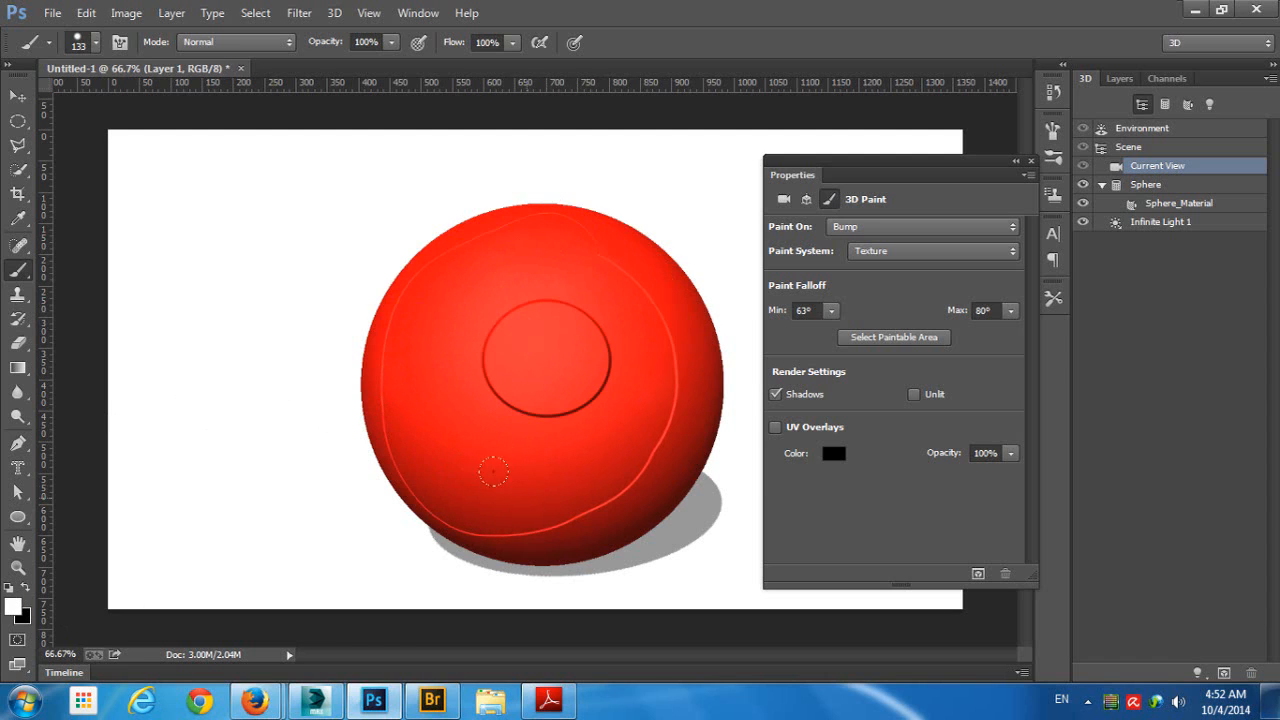
- Paint white over the black bump area until the whole front of the sphere is covered
key("alt")
left_click(655, 277)
mouse_move(577, 262)
left_mouse_down()
mouse_move(631, 309)
mouse_move(489, 429)
mouse_move(486, 486)
mouse_move(500, 490)
left_mouse_up()
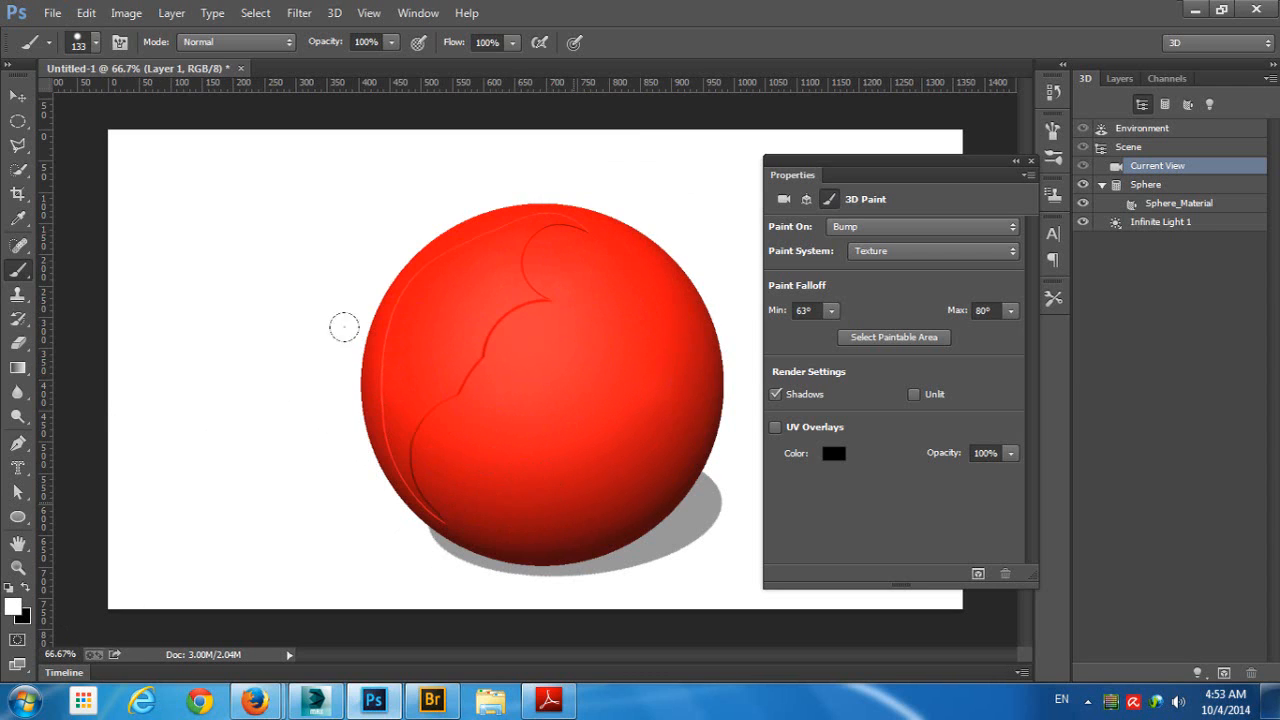
mouse_move(344, 327)
left_mouse_down()
mouse_move(522, 234)
mouse_move(385, 331)
mouse_move(512, 196)
mouse_move(554, 198)
mouse_move(388, 424)
mouse_move(437, 493)
mouse_move(526, 142)
left_mouse_up()
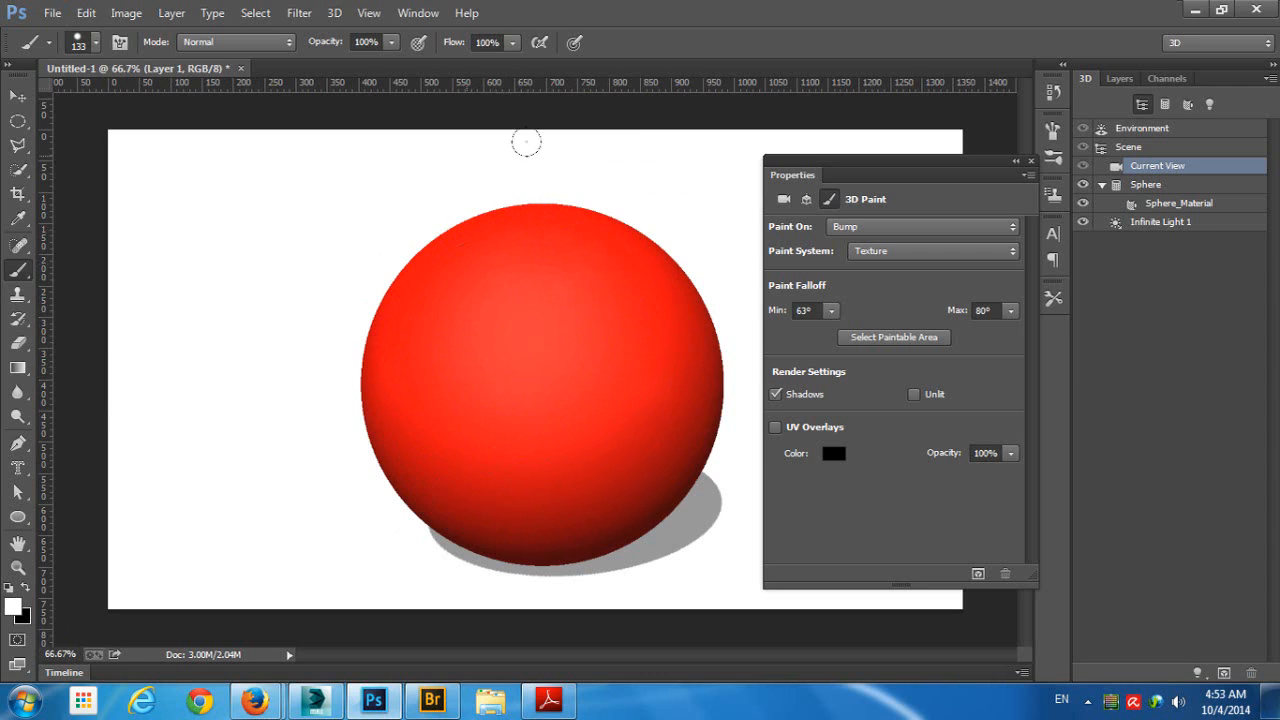
- Create a selection shaped like the letter T on the sphere's upper front with the type mask tool
left_click(17, 517)
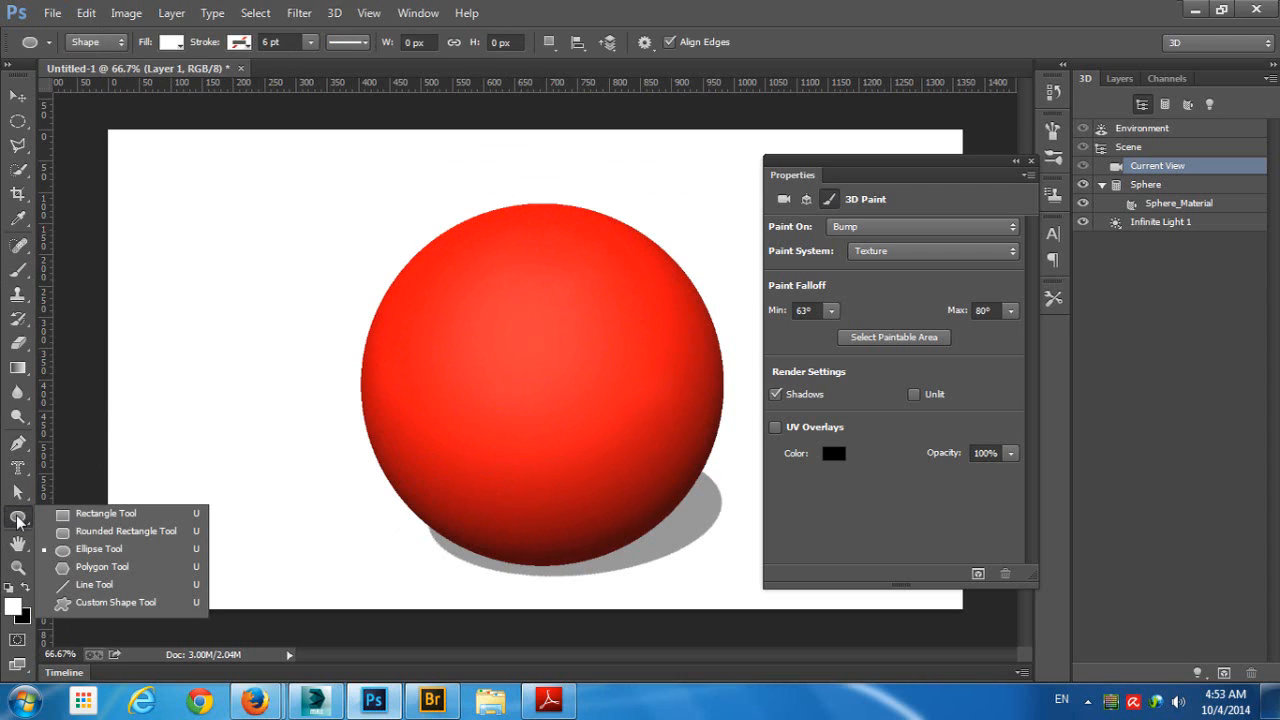
left_click(17, 467)
left_click(471, 397)
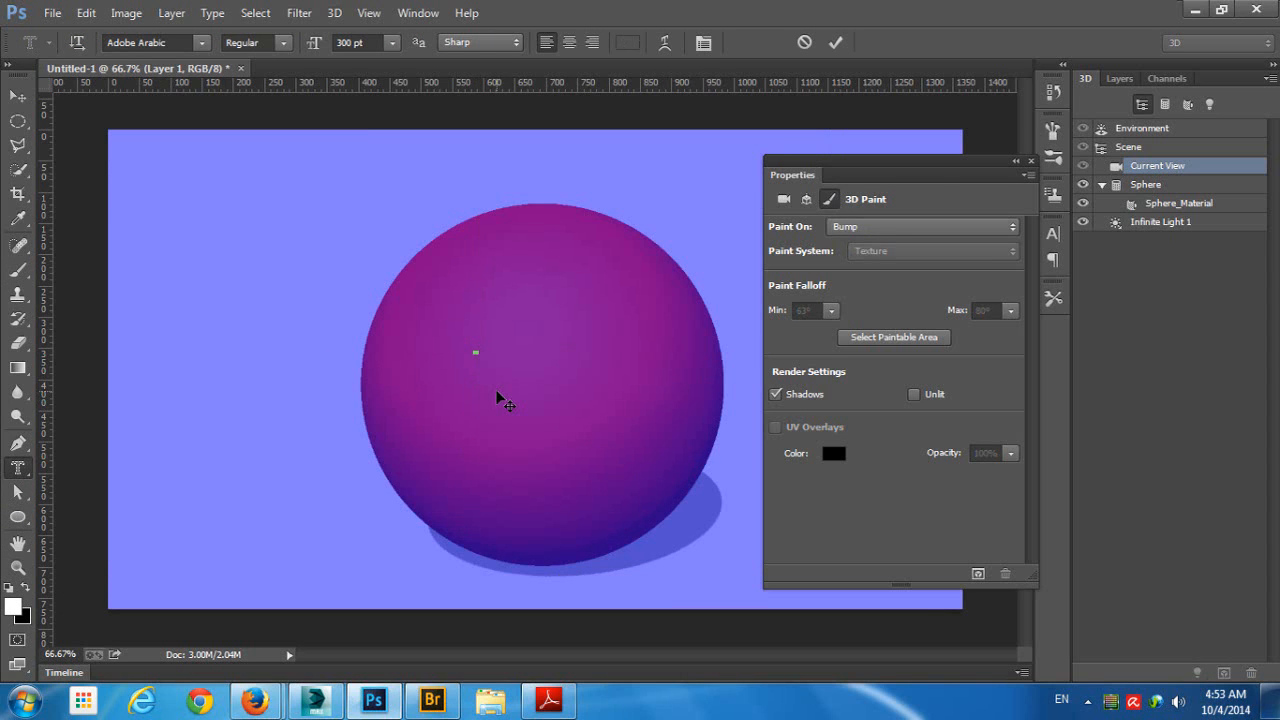
type("T")
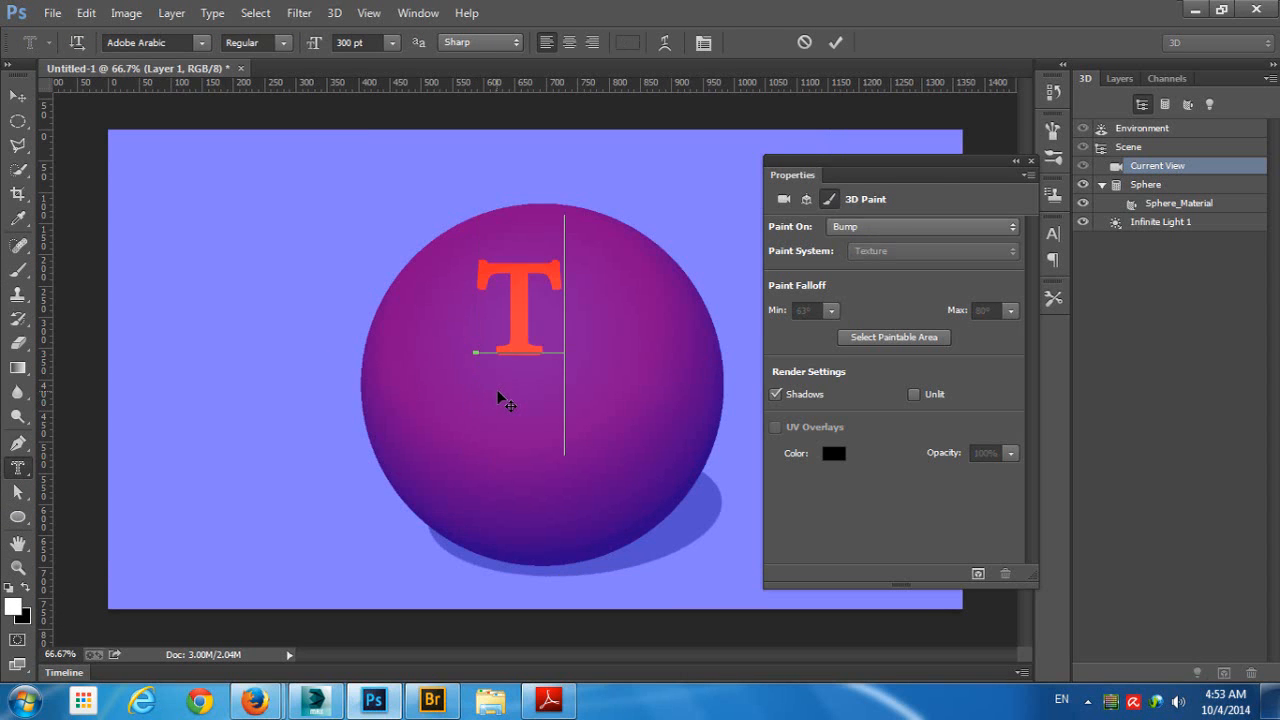
left_click(835, 42)
- Paint the T selection black in the bump texture, deselect it, and orbit the camera around the sphere
left_click(17, 269)
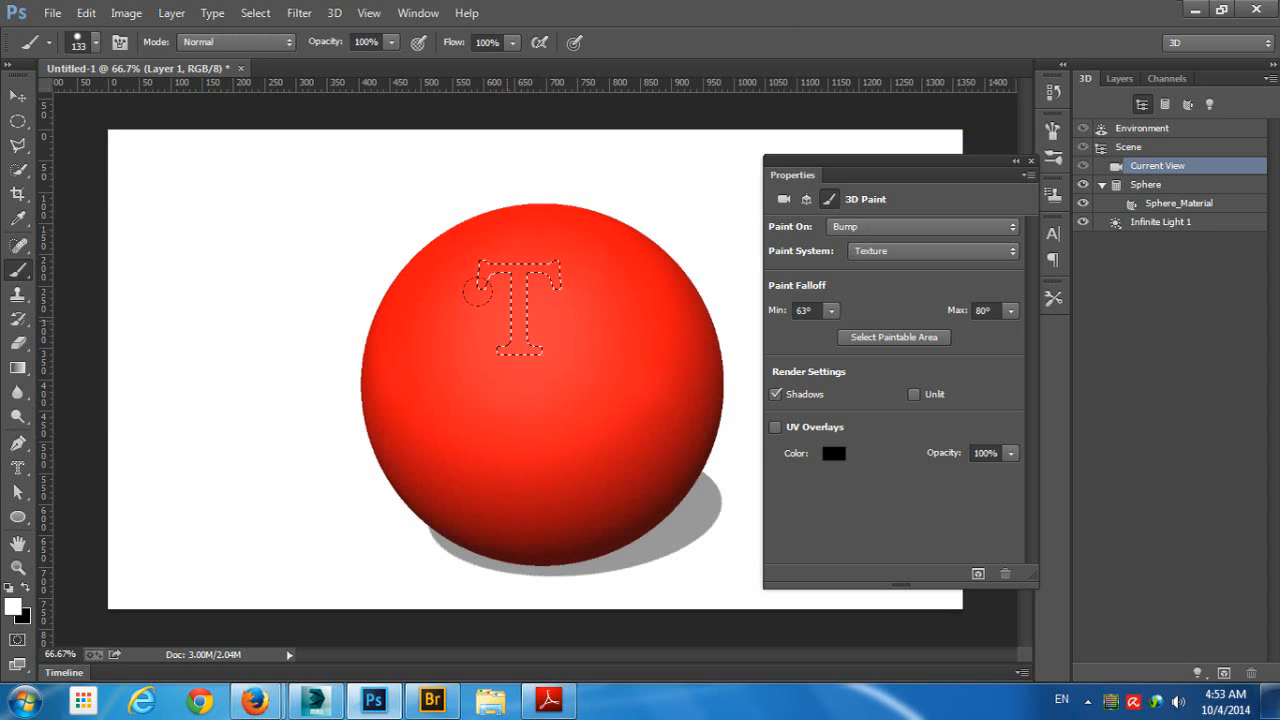
key("x")
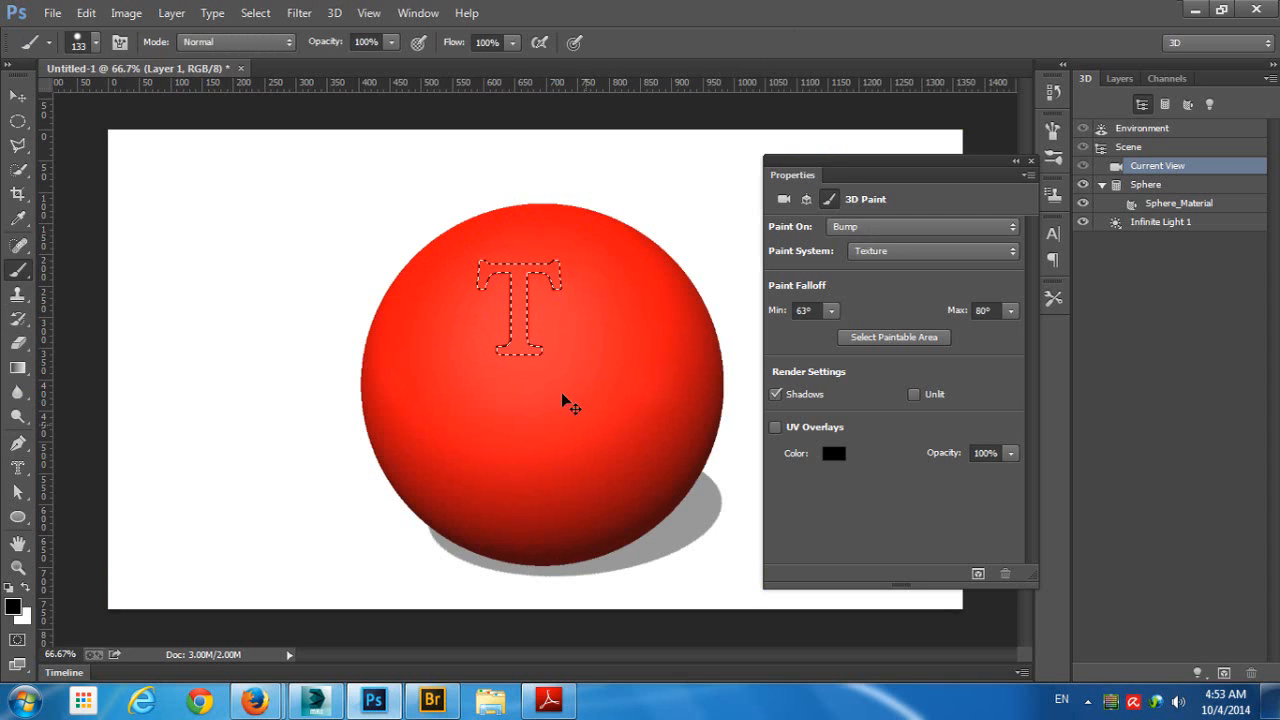
key("ctrl+d")
left_click(18, 95)
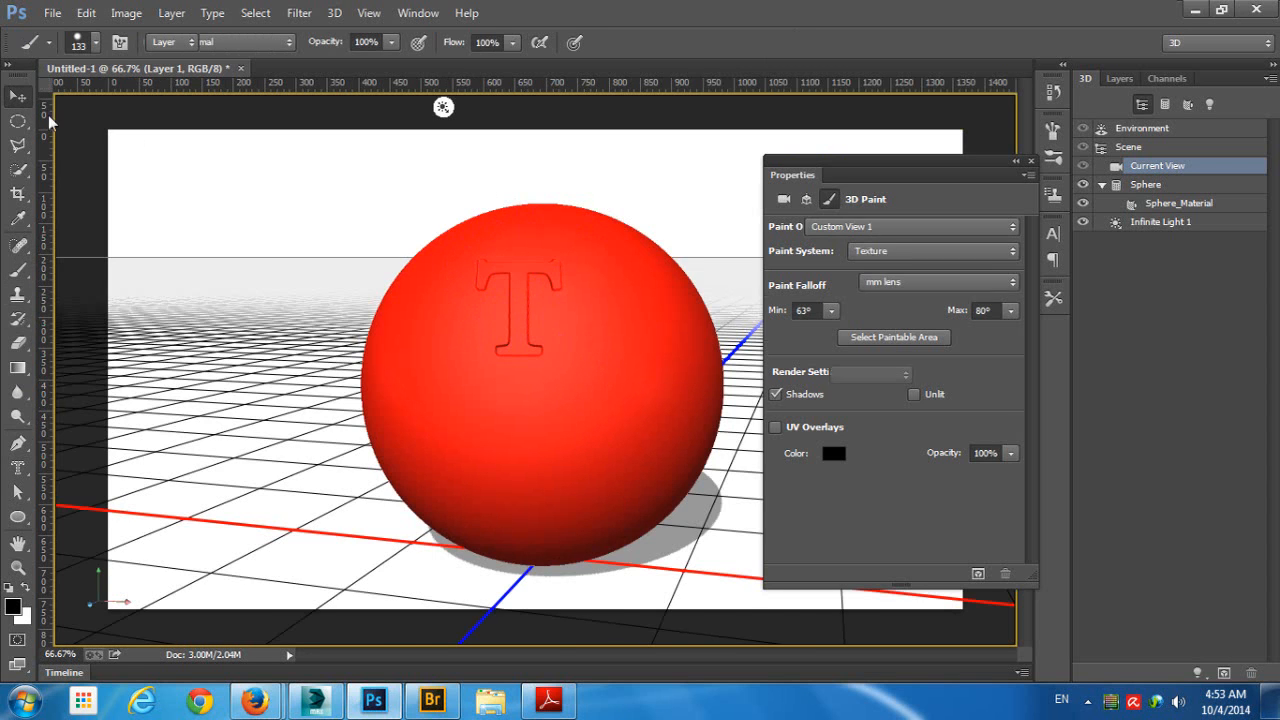
mouse_move(588, 166)
left_mouse_down()
mouse_move(424, 174)
mouse_move(563, 171)
mouse_move(586, 191)
left_mouse_up()
key("b")
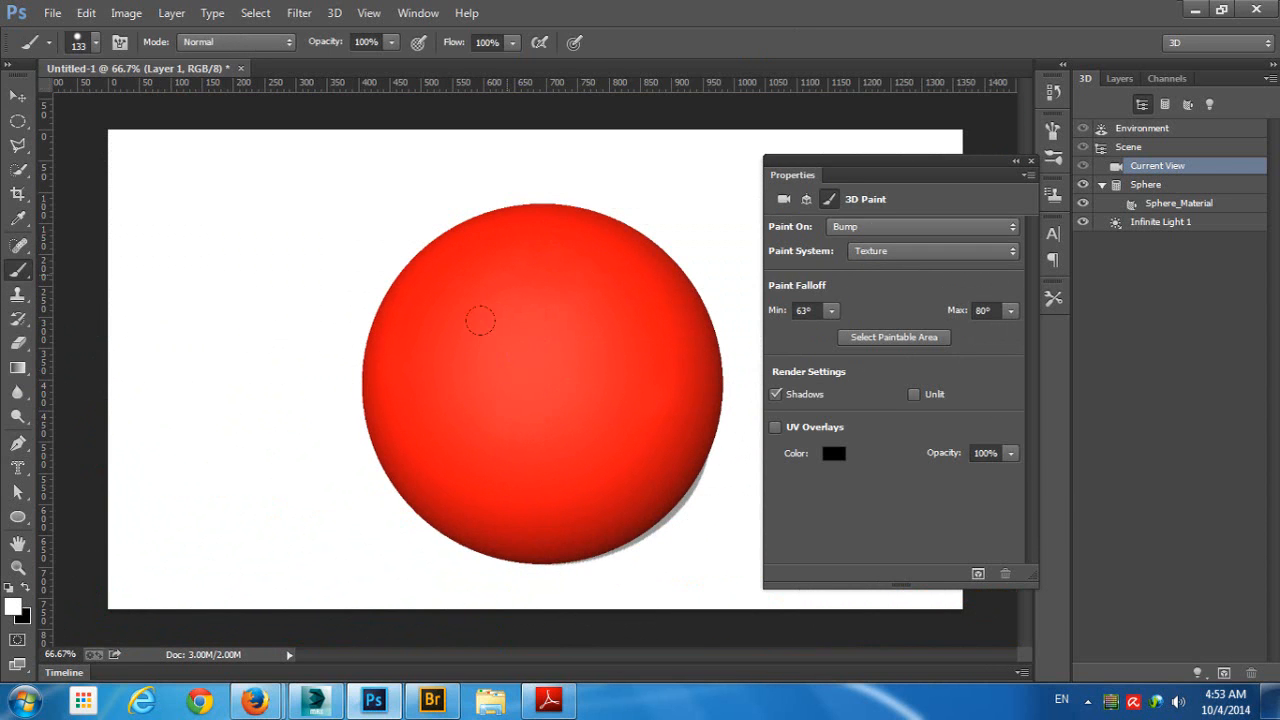
- Set the painting target to Specular Color and create a new 1366 × 768 pixel specular texture with white background for Sphere_Material
left_click(859, 231)
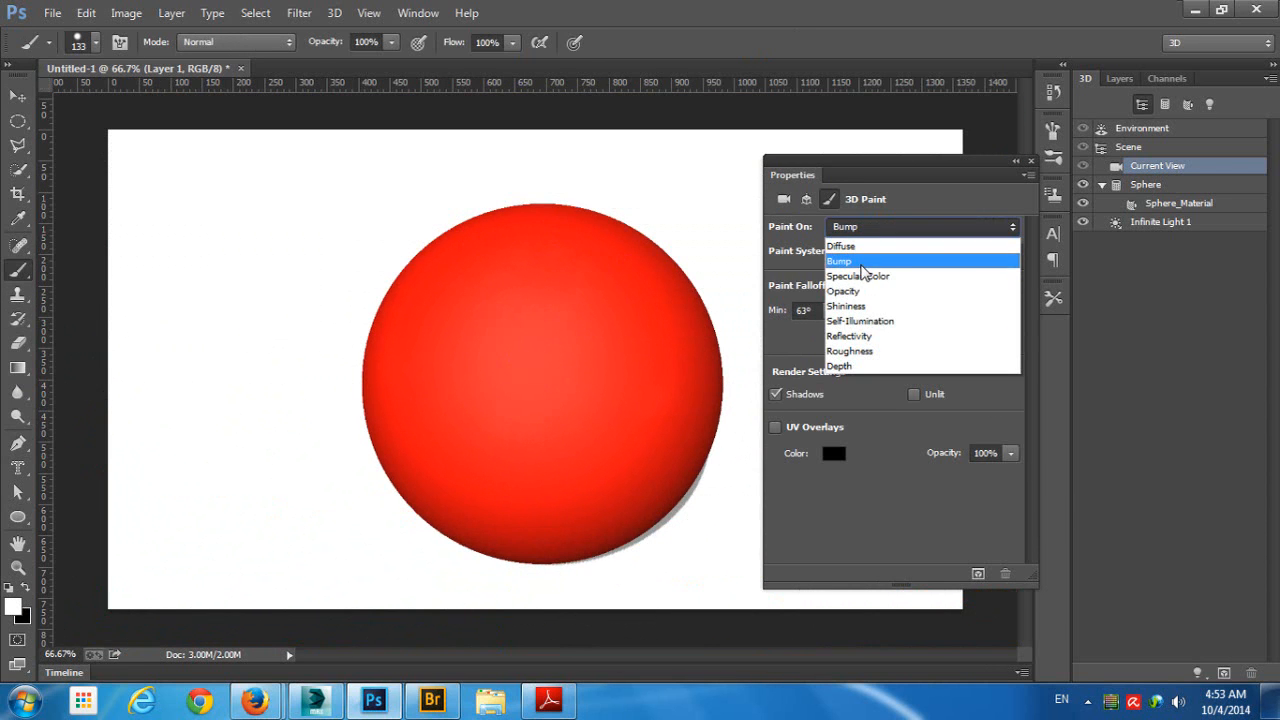
left_click(860, 276)
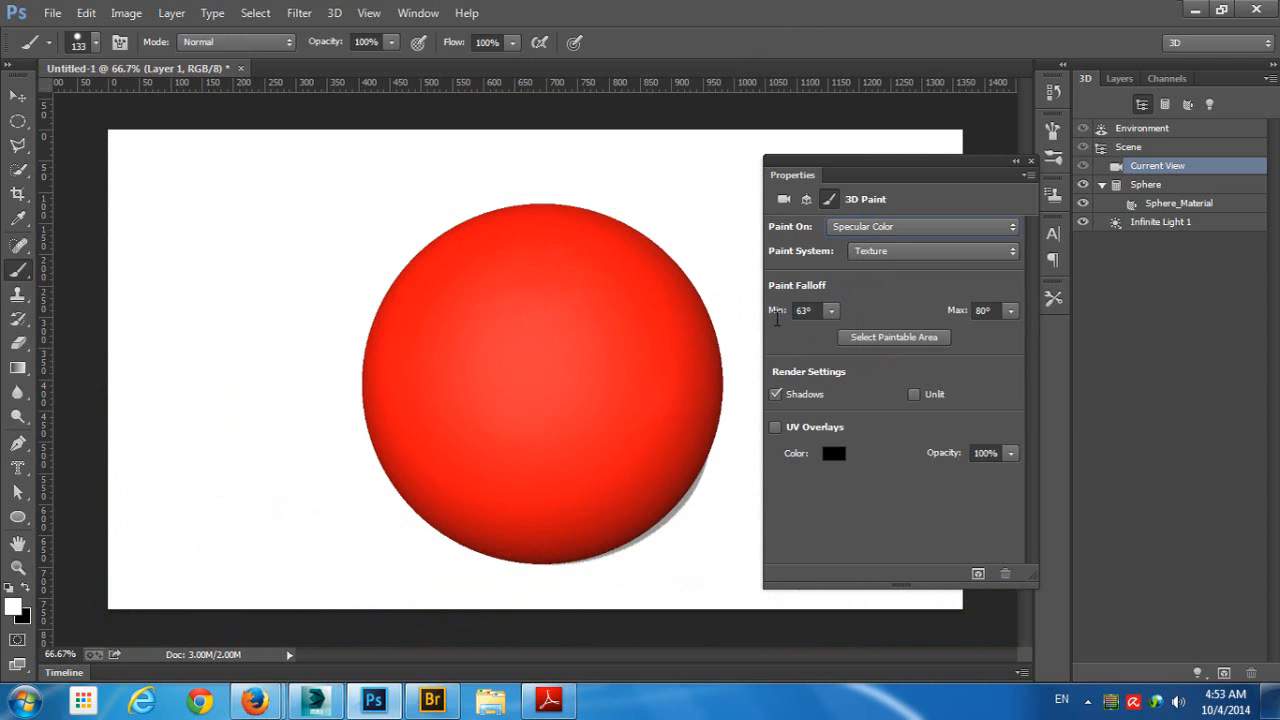
left_click(560, 242)
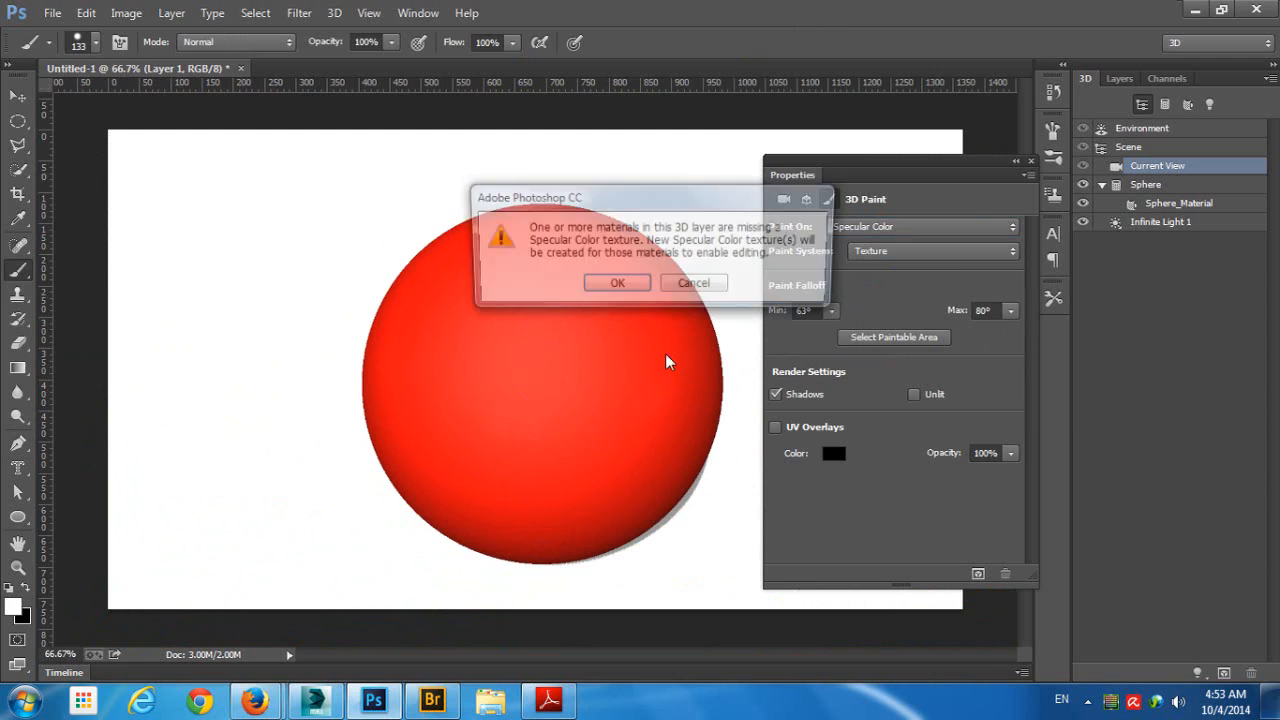
left_click(610, 286)
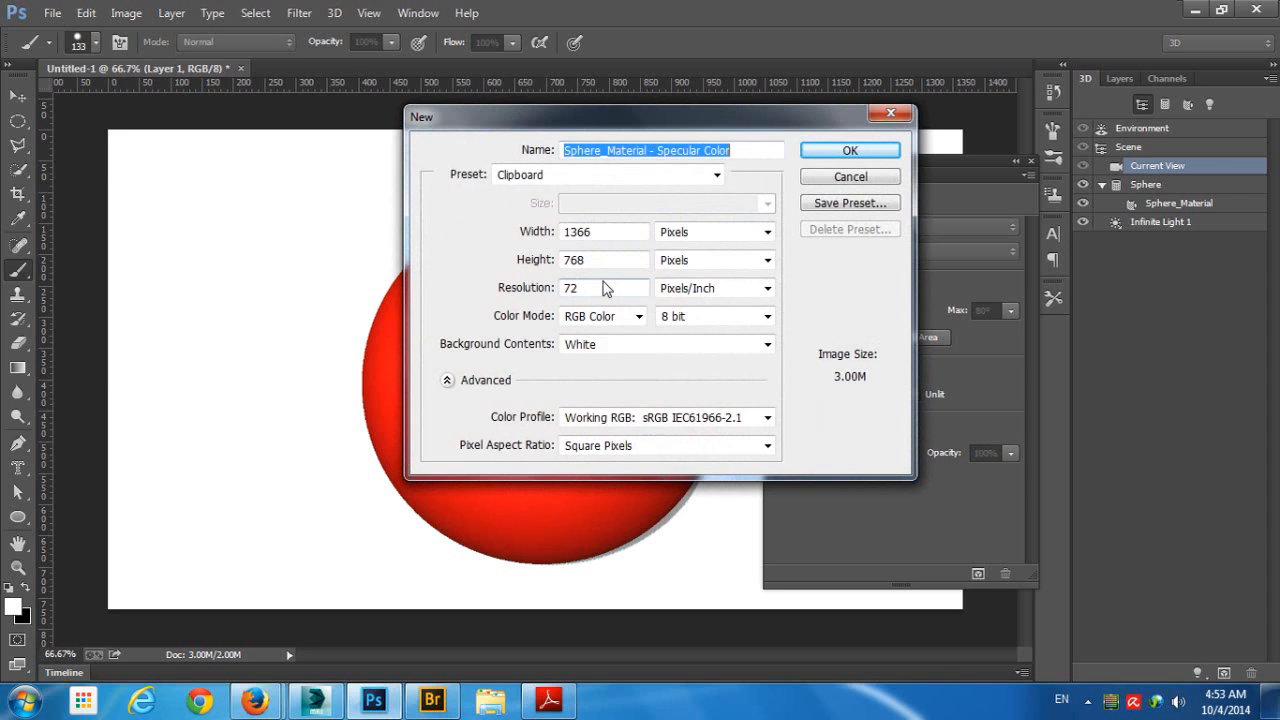
left_click(849, 150)
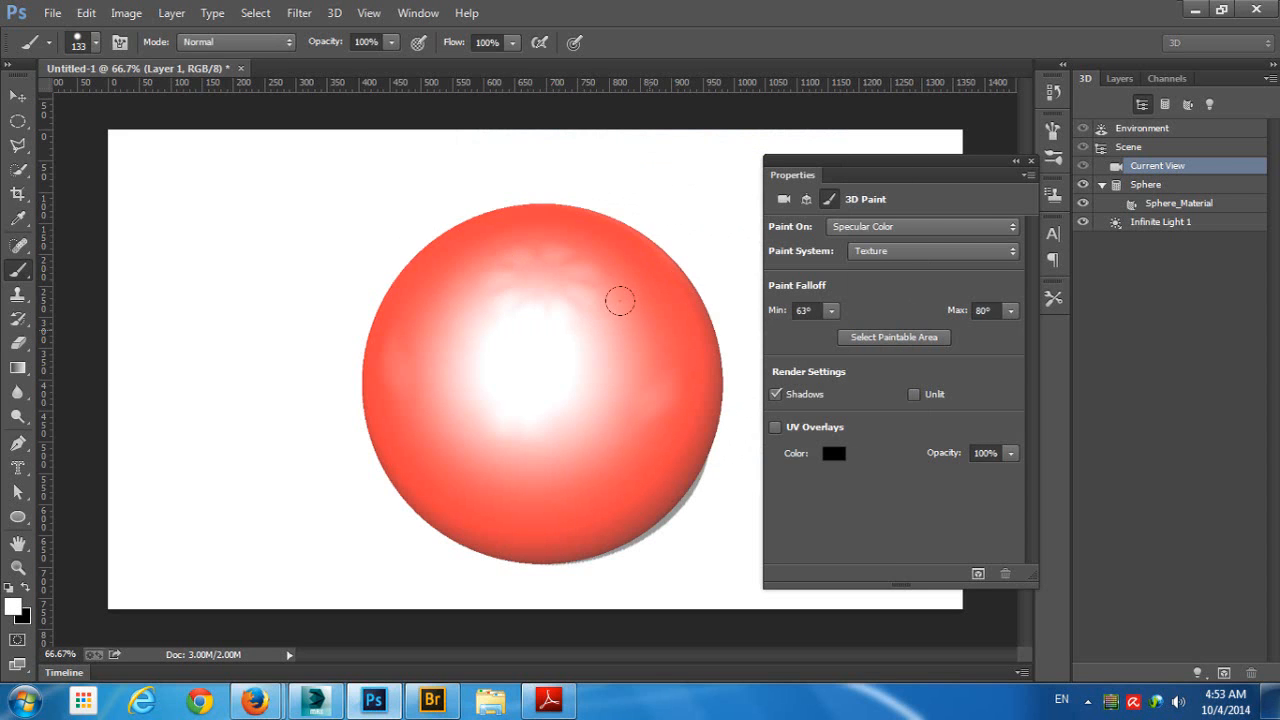
- Paint black strokes into the sphere's specular color texture and cover them again with white
left_click_drag(592, 360, 617, 360)
key("x")
mouse_move(543, 260)
left_mouse_down()
mouse_move(465, 387)
mouse_move(540, 301)
mouse_move(394, 213)
mouse_move(367, 311)
mouse_move(628, 198)
mouse_move(560, 235)
mouse_move(492, 536)
mouse_move(608, 353)
mouse_move(480, 344)
mouse_move(348, 406)
mouse_move(743, 519)
left_mouse_up()
key("x")
mouse_move(506, 286)
left_mouse_down()
mouse_move(392, 386)
mouse_move(449, 299)
mouse_move(431, 207)
mouse_move(496, 407)
mouse_move(692, 157)
mouse_move(664, 442)
mouse_move(576, 185)
mouse_move(598, 363)
mouse_move(664, 327)
mouse_move(345, 426)
mouse_move(538, 484)
mouse_move(524, 495)
mouse_move(352, 280)
mouse_move(421, 199)
mouse_move(359, 211)
mouse_move(503, 203)
mouse_move(384, 169)
mouse_move(573, 140)
mouse_move(422, 187)
mouse_move(541, 165)
mouse_move(462, 165)
mouse_move(354, 239)
left_mouse_up()
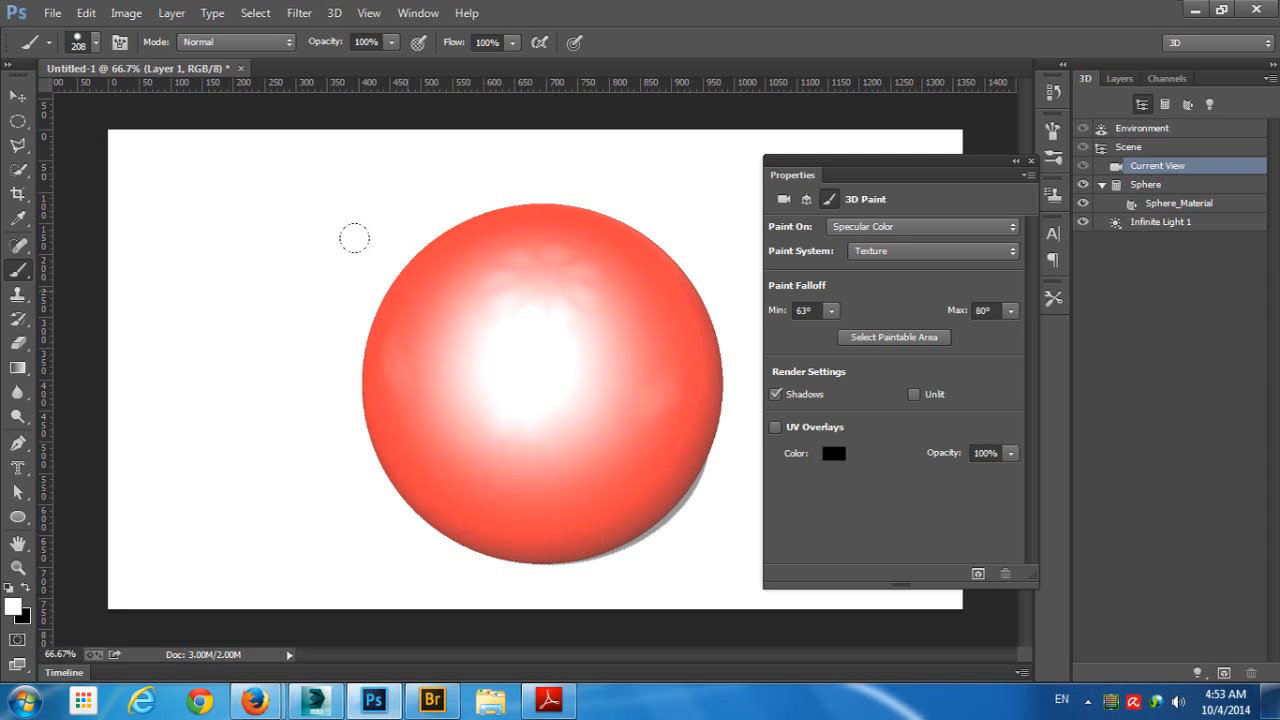
- Try drawing the bird custom shape over the sphere as a shape layer about 336 × 281 px, then undo it
left_click(18, 516)
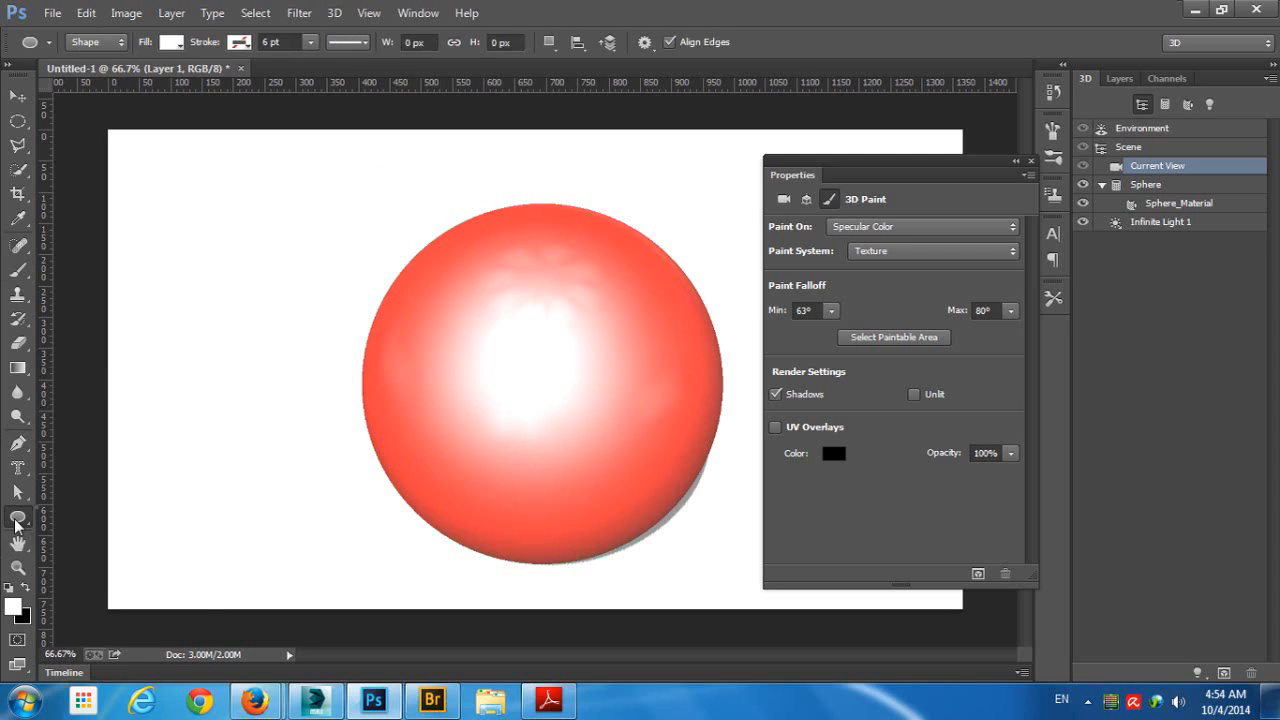
left_click(102, 600)
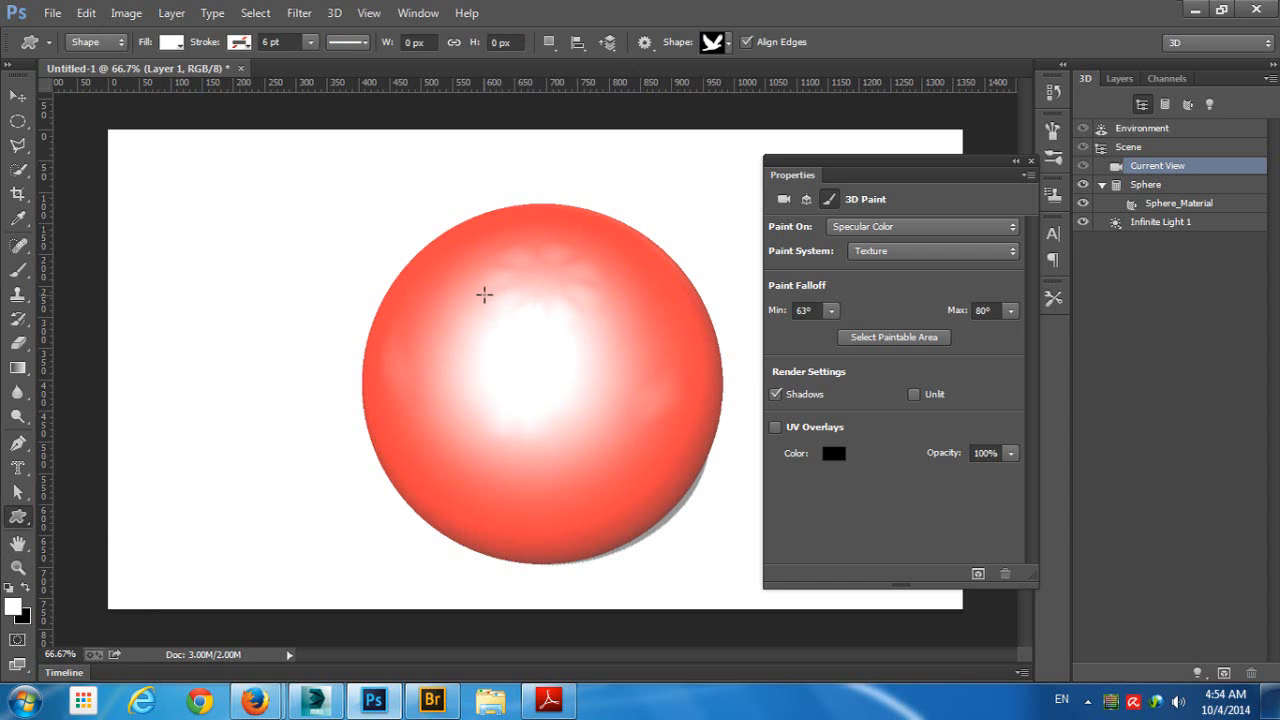
left_click_drag(484, 294, 700, 469)
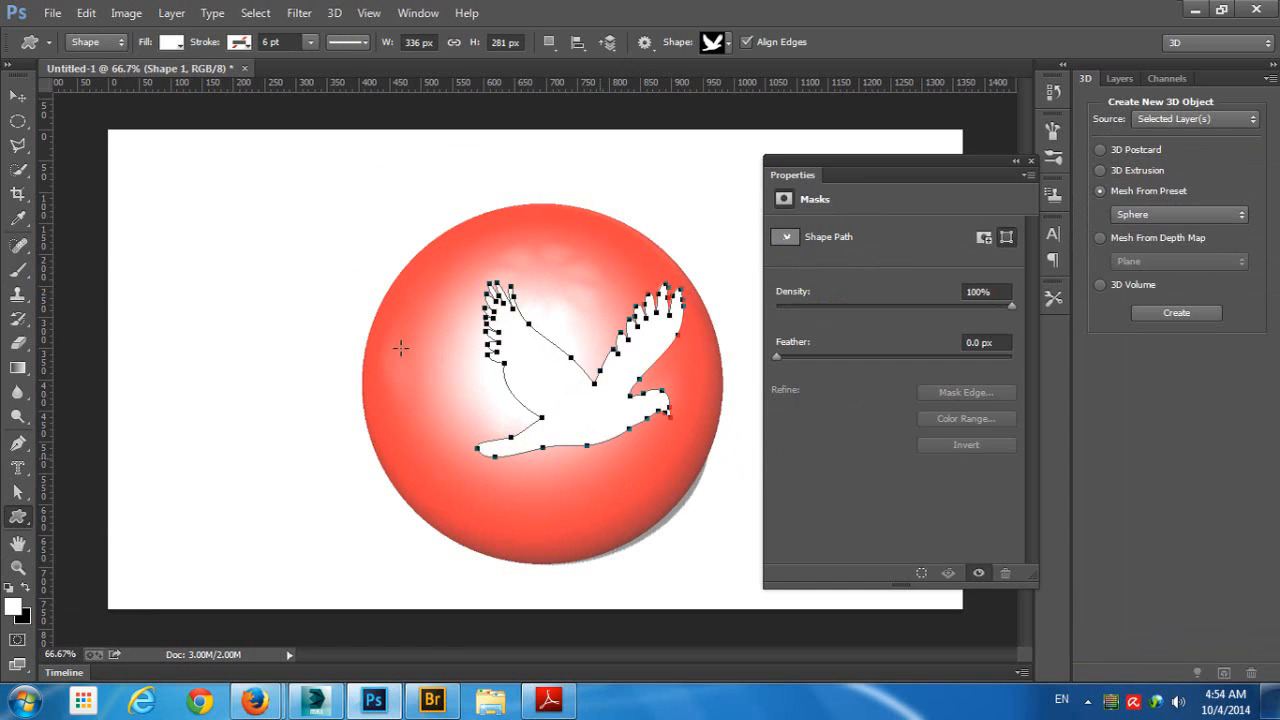
key("ctrl+z")
- Switch the Custom Shape tool to Pixels mode and draw the bird across the sphere's center in the specular color texture
left_click(84, 41)
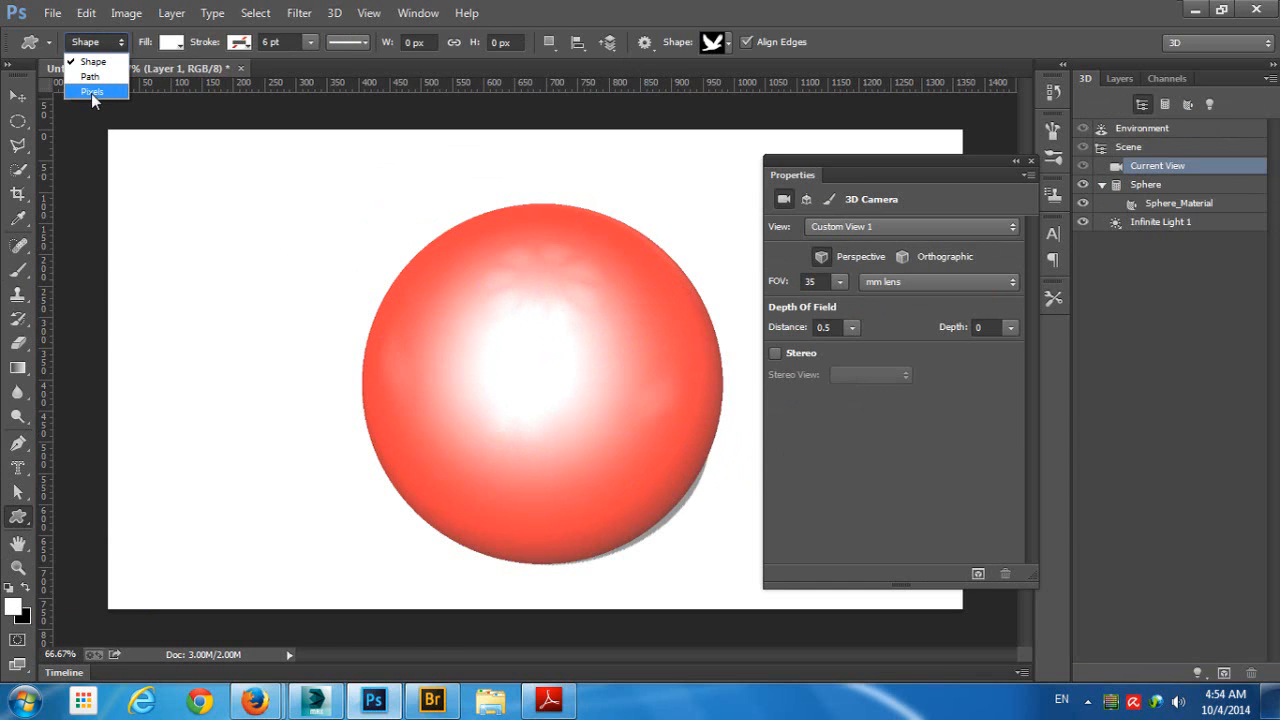
left_click(91, 93)
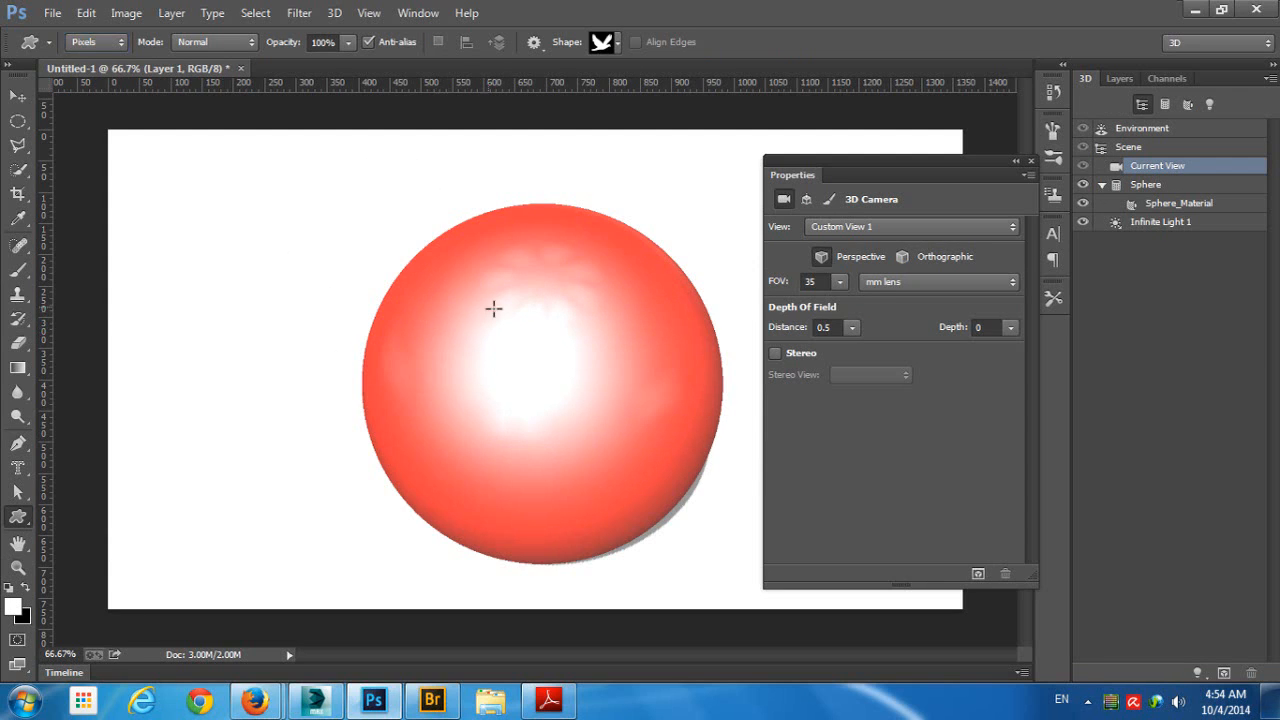
left_click_drag(494, 308, 670, 458)
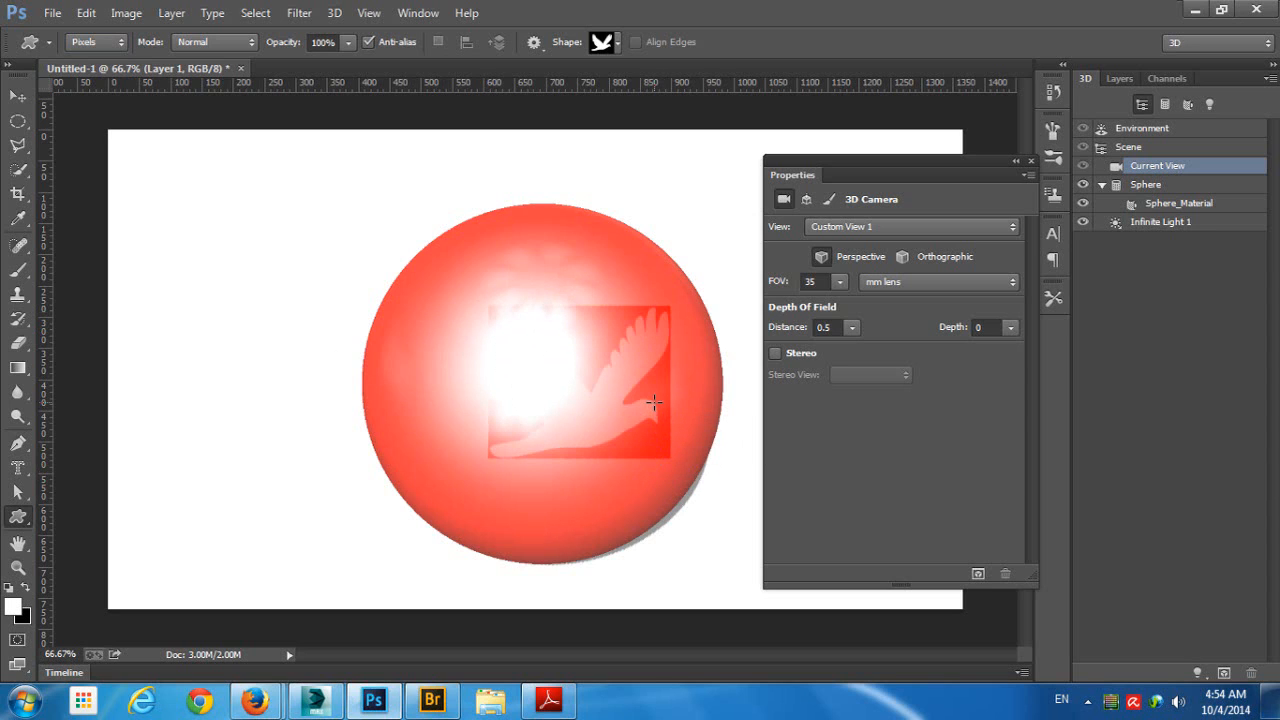
- Brush black over the sphere's specular color texture, covering the bird and the surrounding highlight
left_click(1119, 79)
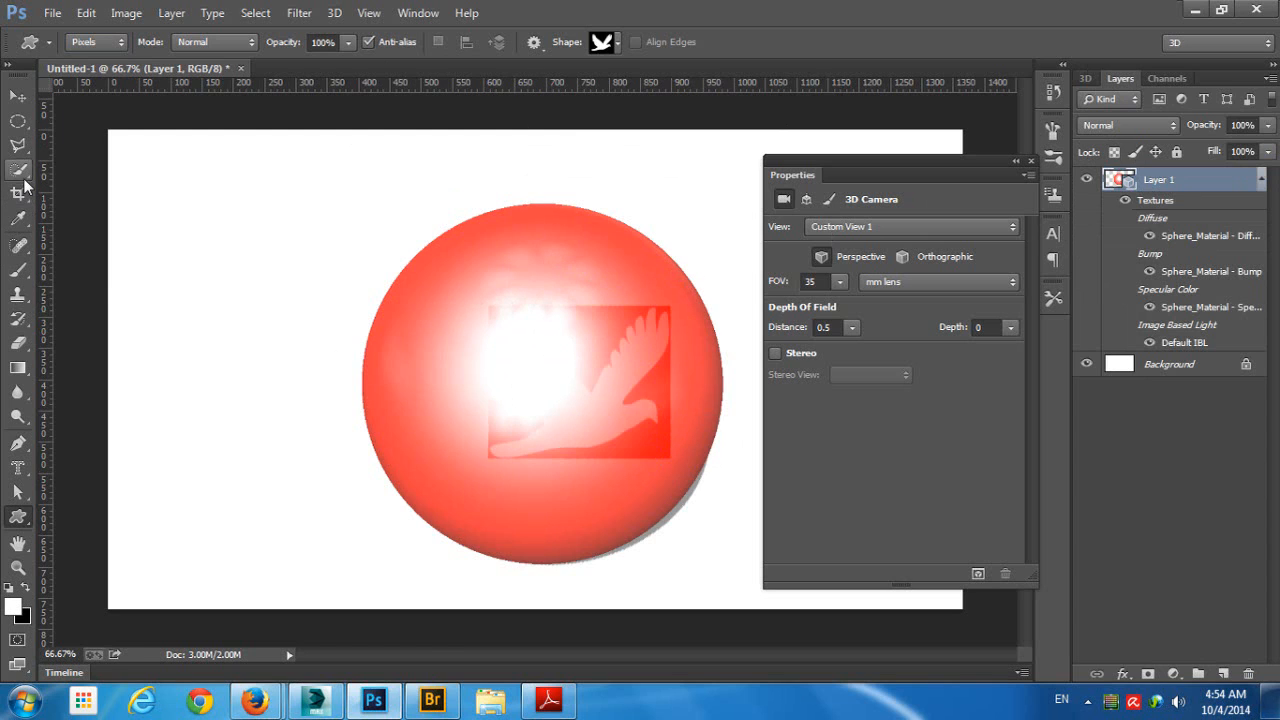
left_click(19, 271)
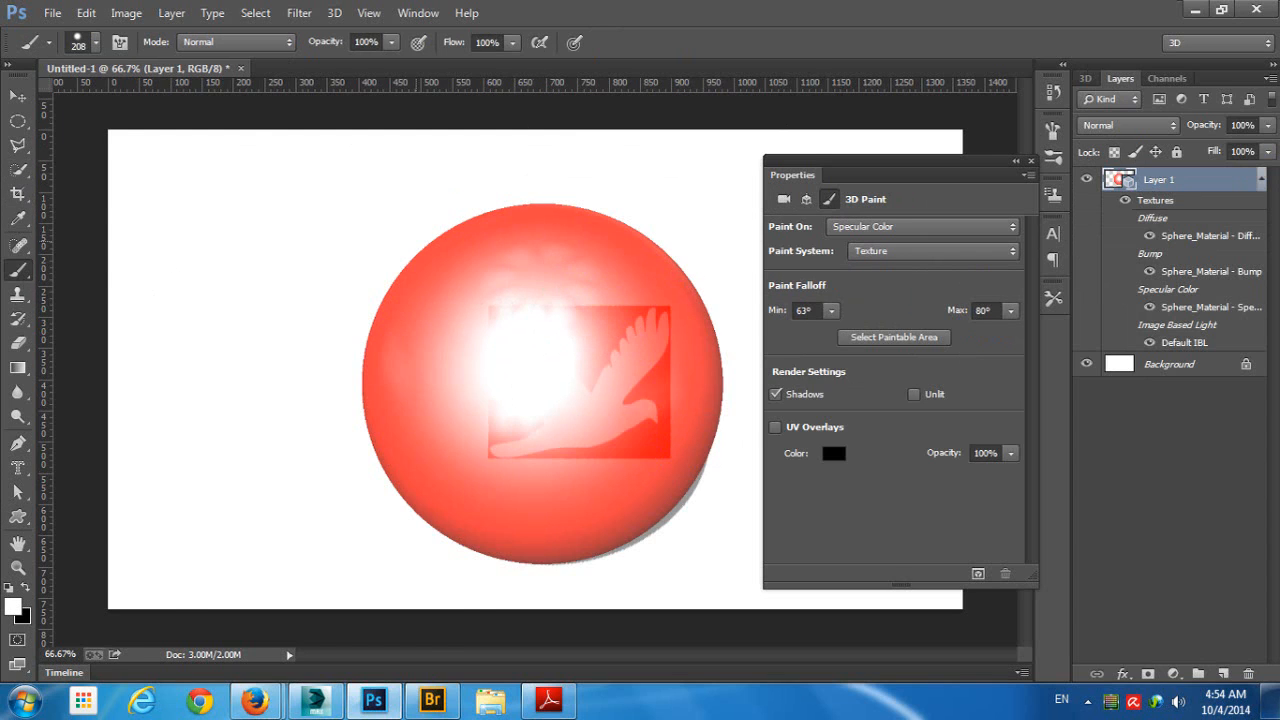
left_click(18, 95)
left_click_drag(521, 149, 619, 160)
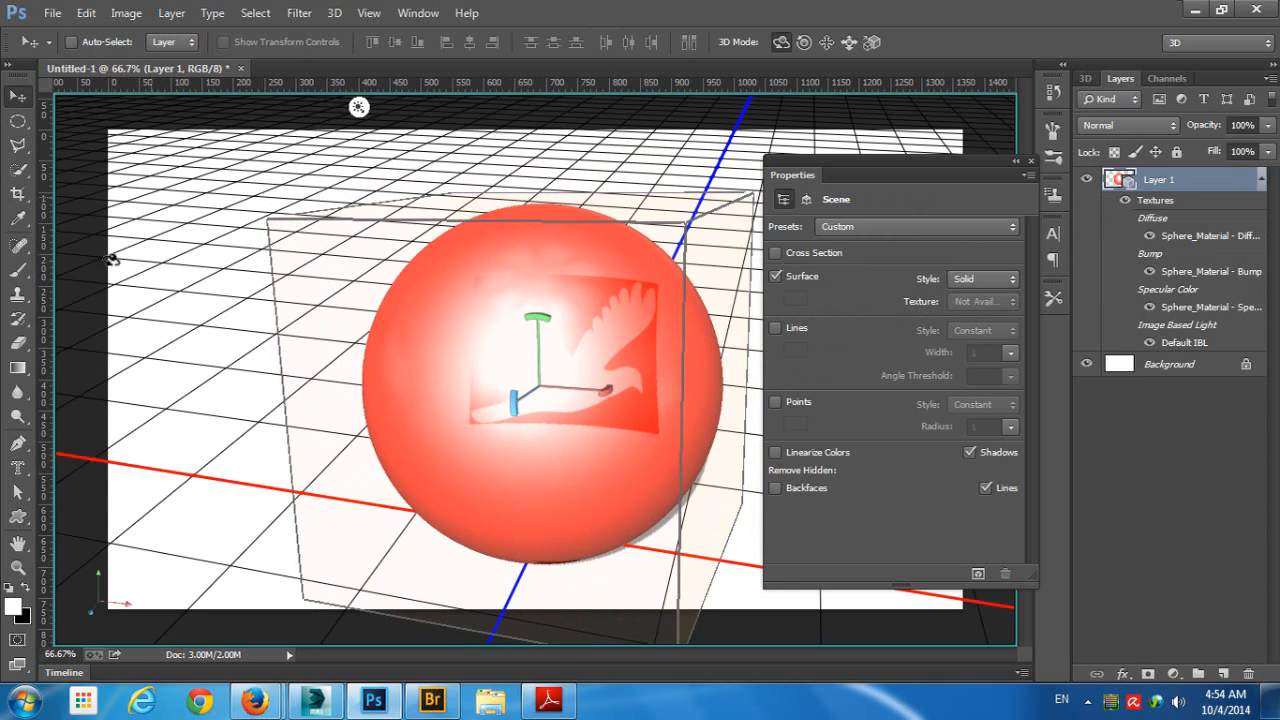
left_click(18, 270)
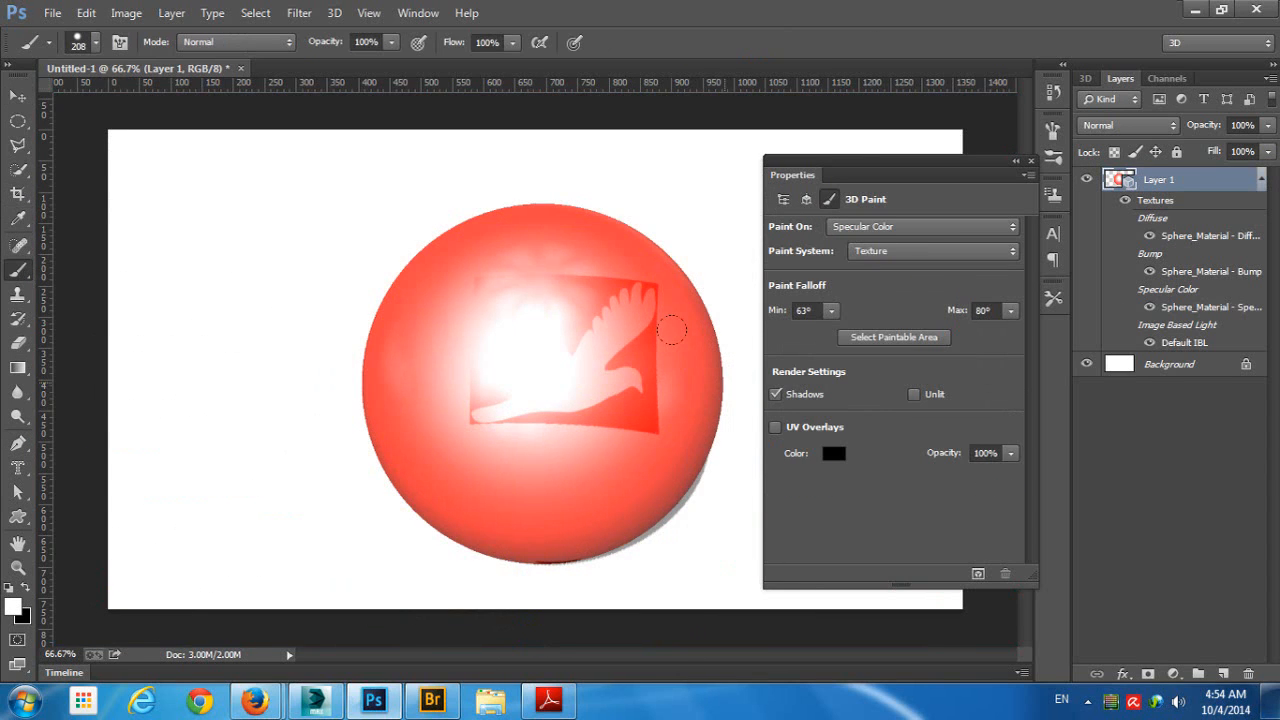
key("x")
mouse_move(447, 222)
left_mouse_down()
mouse_move(383, 230)
mouse_move(257, 366)
mouse_move(587, 238)
mouse_move(634, 294)
mouse_move(343, 463)
mouse_move(497, 131)
mouse_move(512, 291)
mouse_move(589, 190)
mouse_move(680, 325)
left_mouse_up()
- Switch the Custom Shape tool to Shape mode and draw a black bird about 278 × 232 px over the sphere
left_click(18, 516)
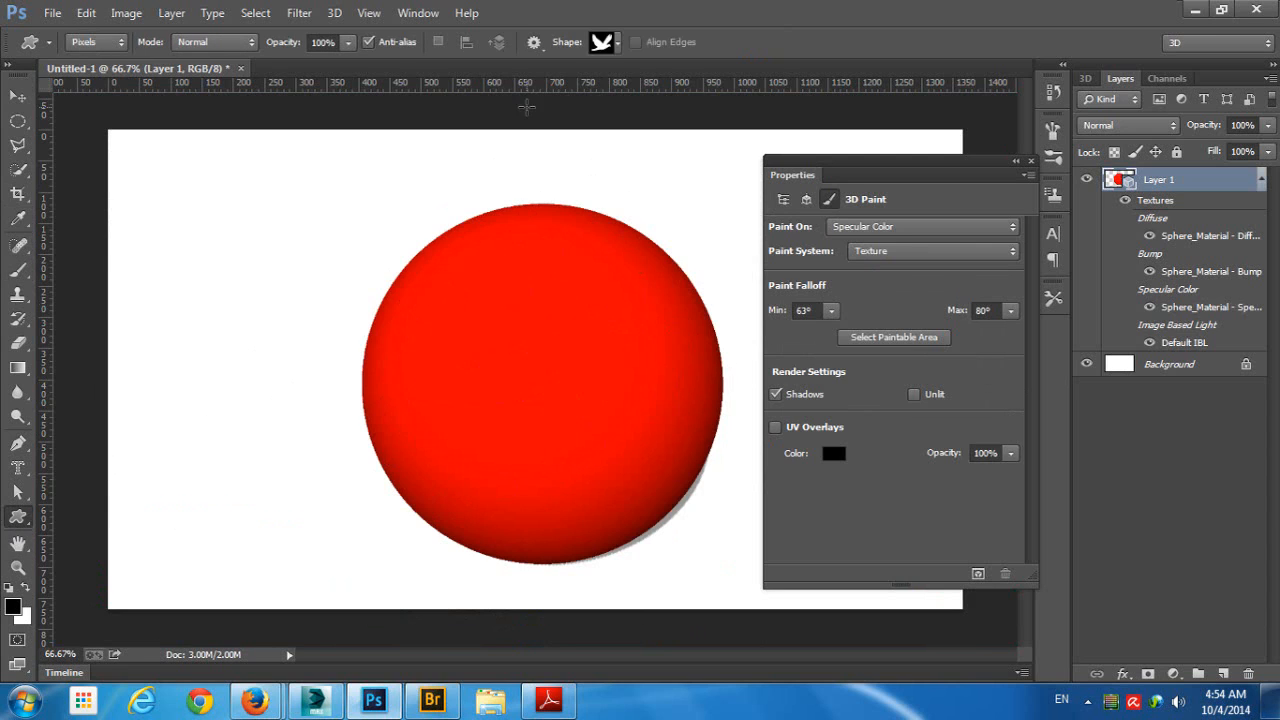
left_click(124, 42)
left_click(86, 52)
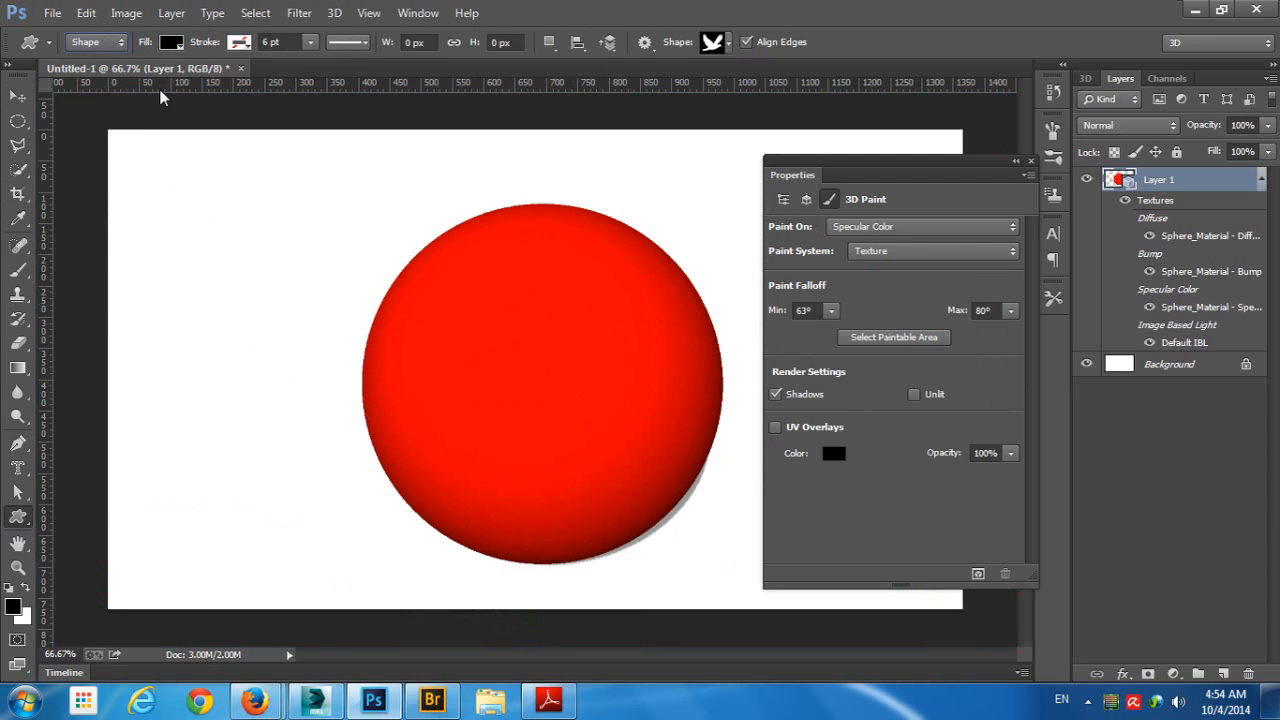
left_click_drag(498, 303, 682, 458)
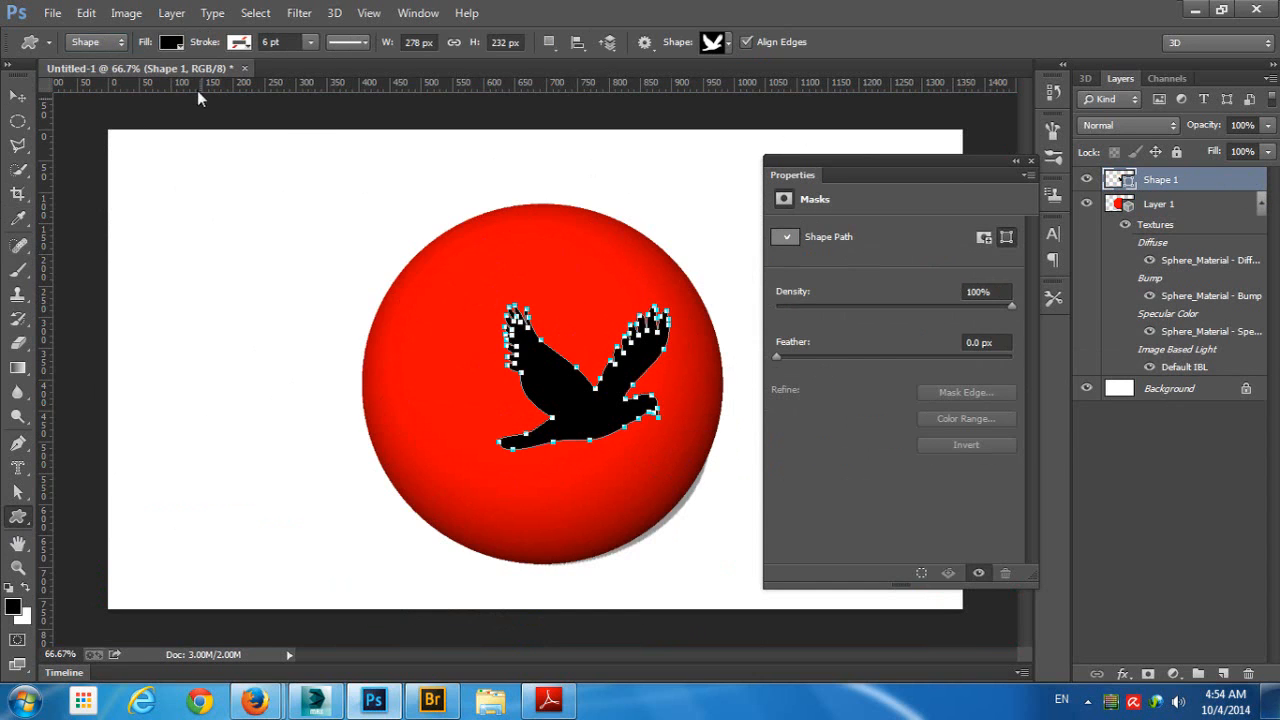
- Try a white fill on the bird shape layer, then undo the fill change
left_click(172, 42)
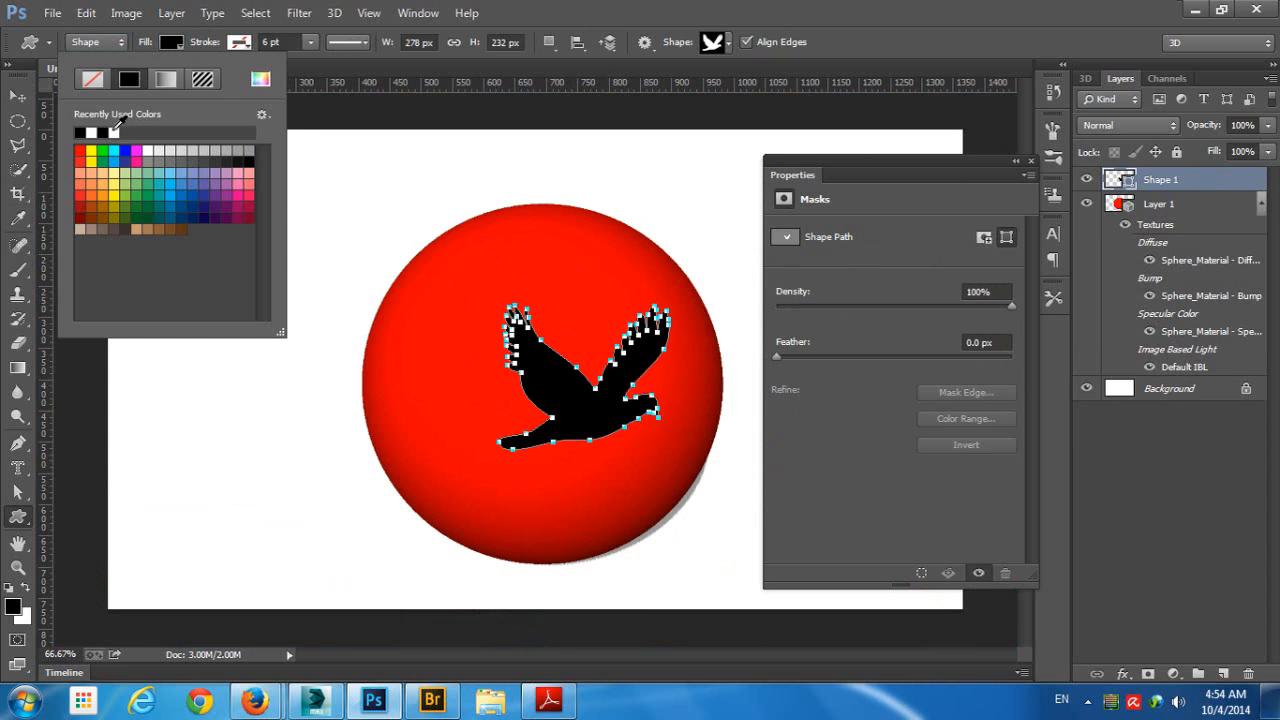
left_click(114, 131)
left_click(1109, 181)
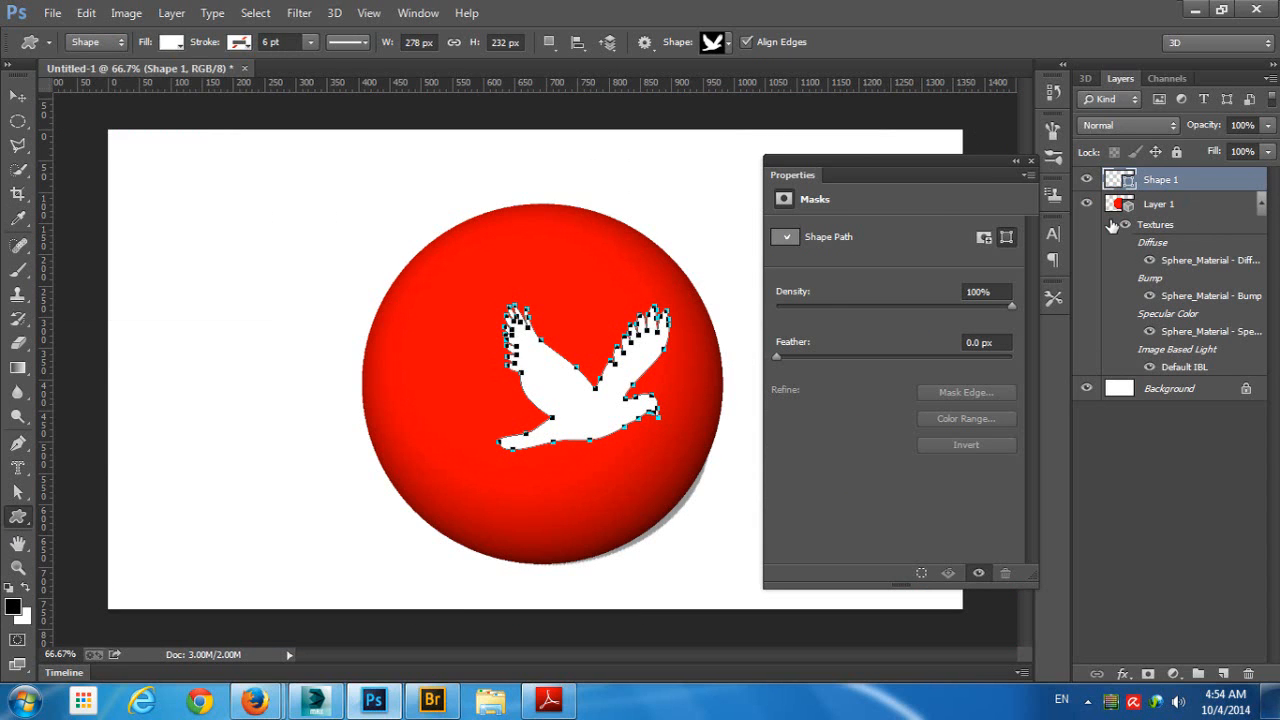
key("ctrl+z")
- Load the bird outline of the Shape 1 layer as a selection and hide that layer
left_click(1116, 180, "ctrl")
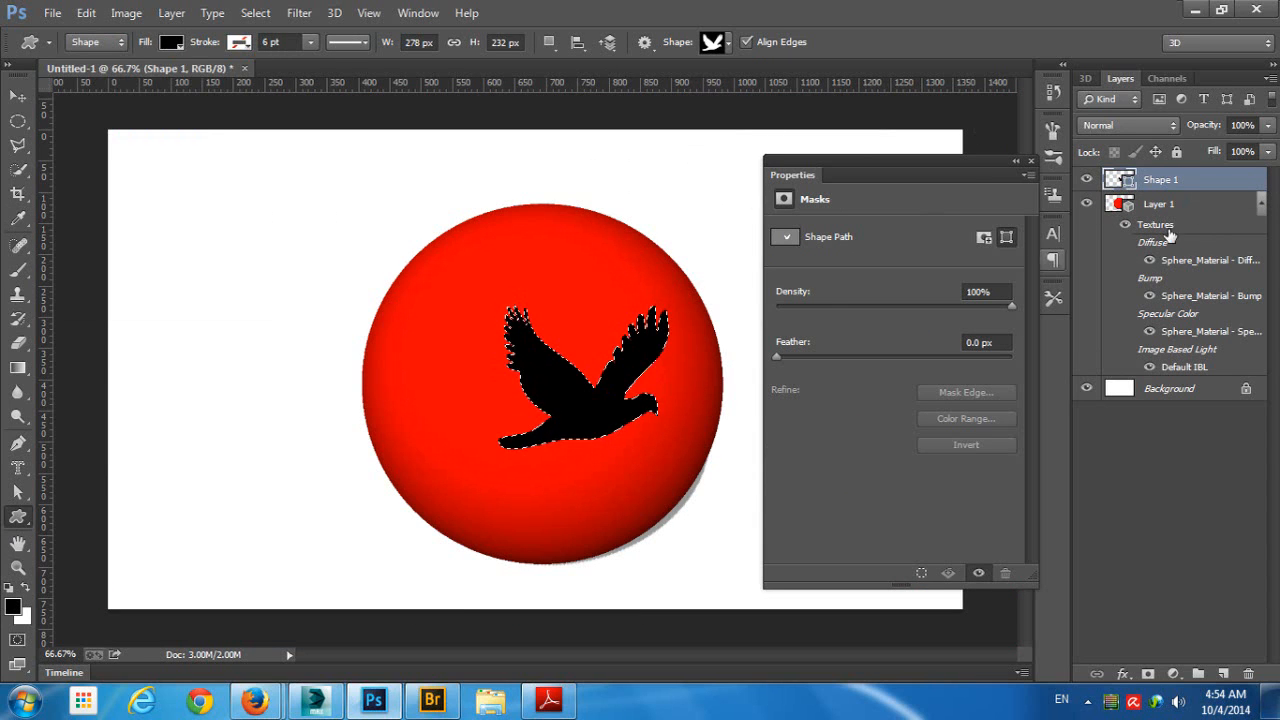
left_click(1087, 179)
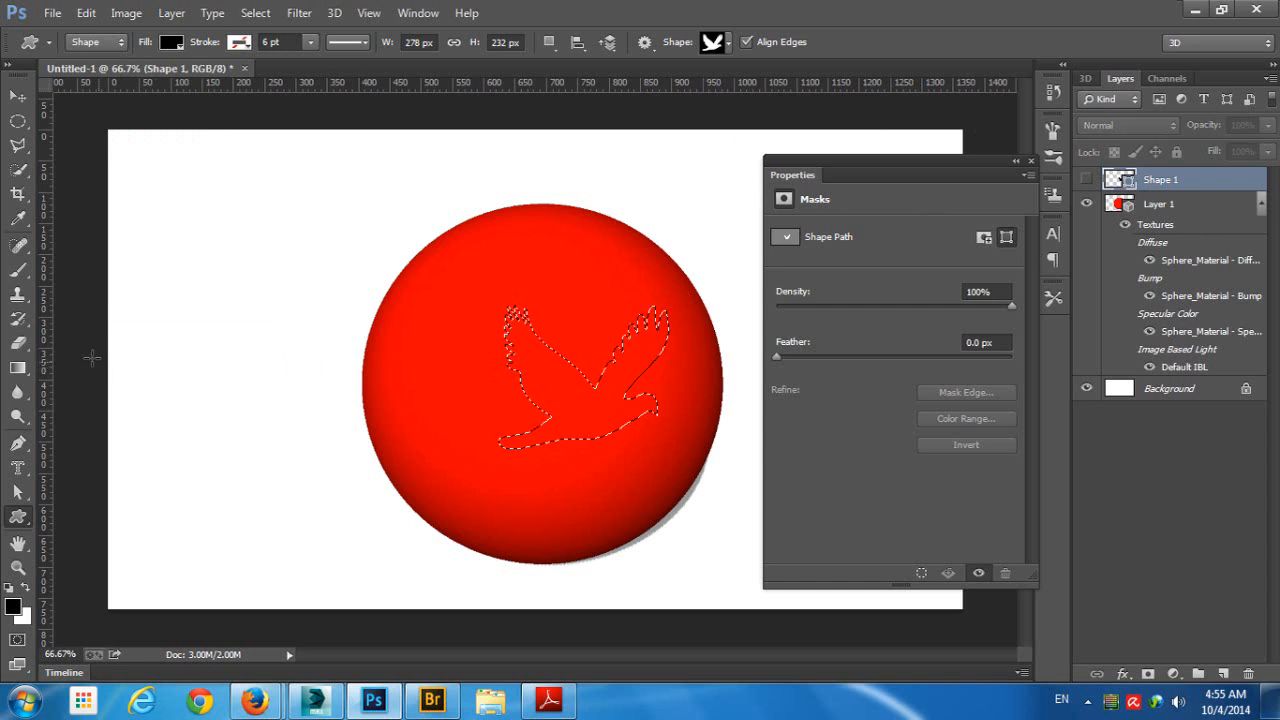
- Brush white inside the bird selection into the specular color texture of Layer 1's sphere and deselect it
left_click(18, 269)
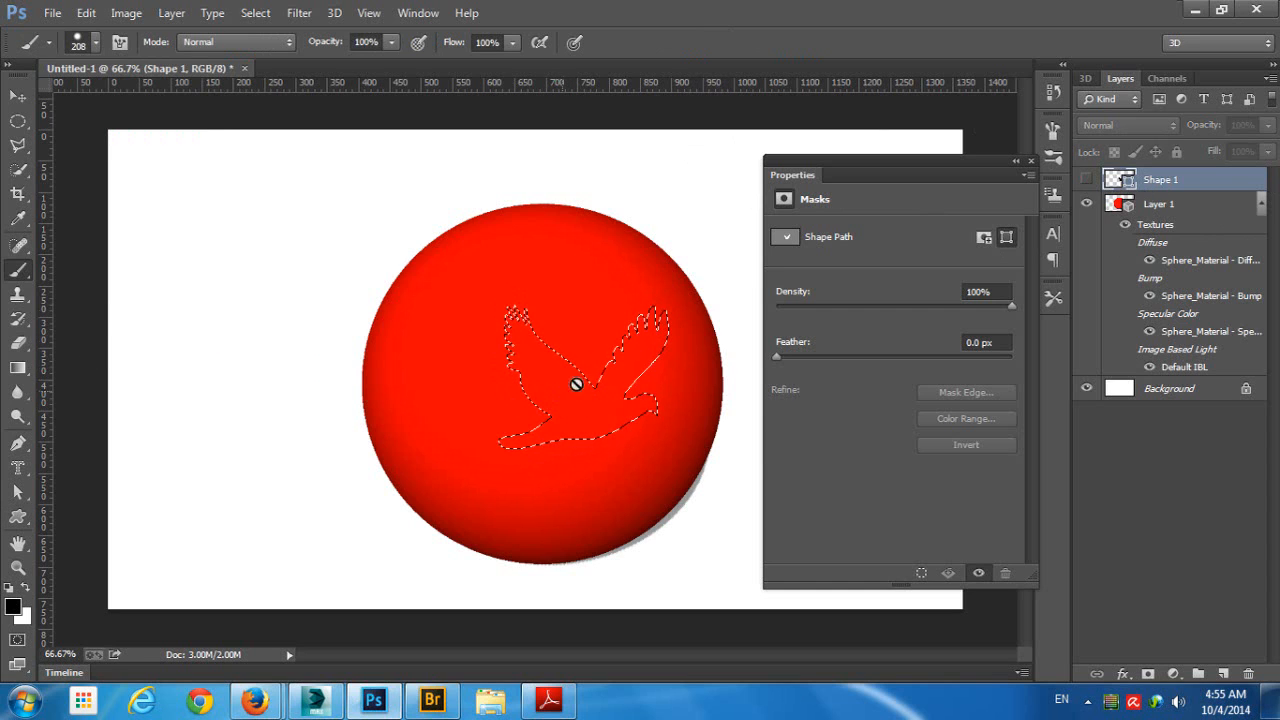
left_click(1116, 205)
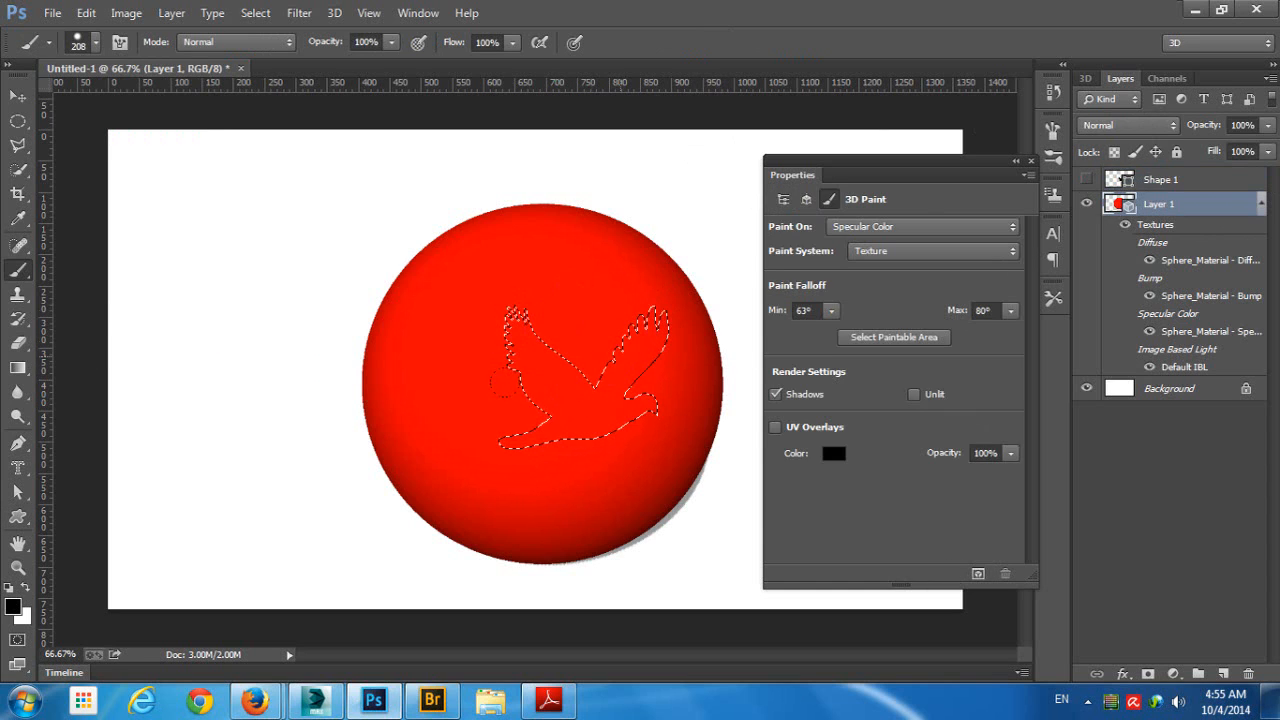
key("x")
left_click_drag(574, 292, 525, 350)
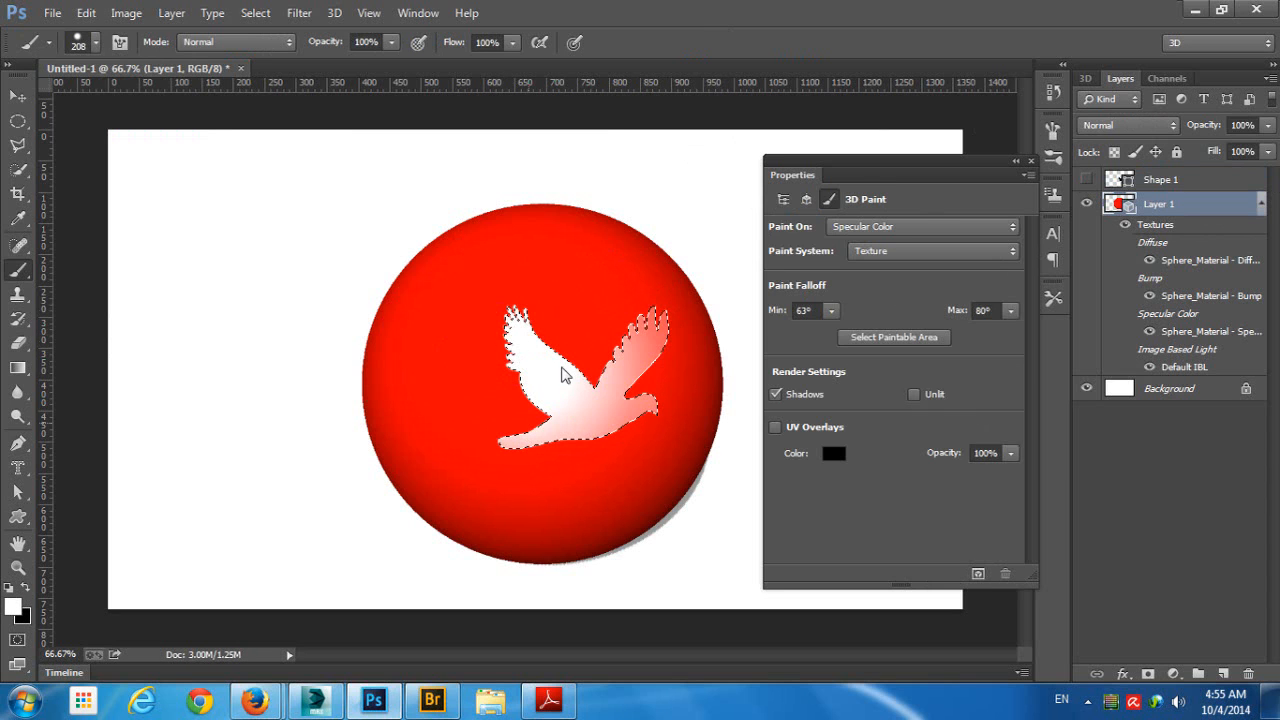
key("ctrl+d")
left_click(17, 97)
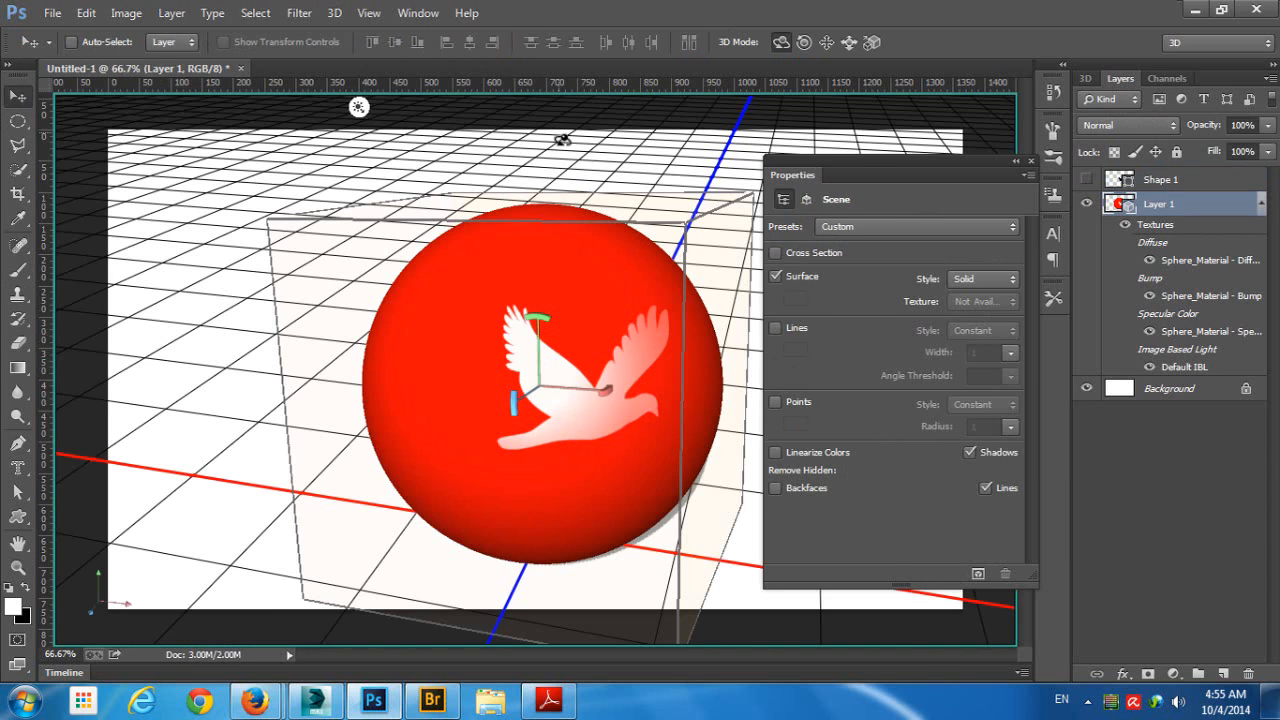
left_click_drag(735, 154, 597, 160)
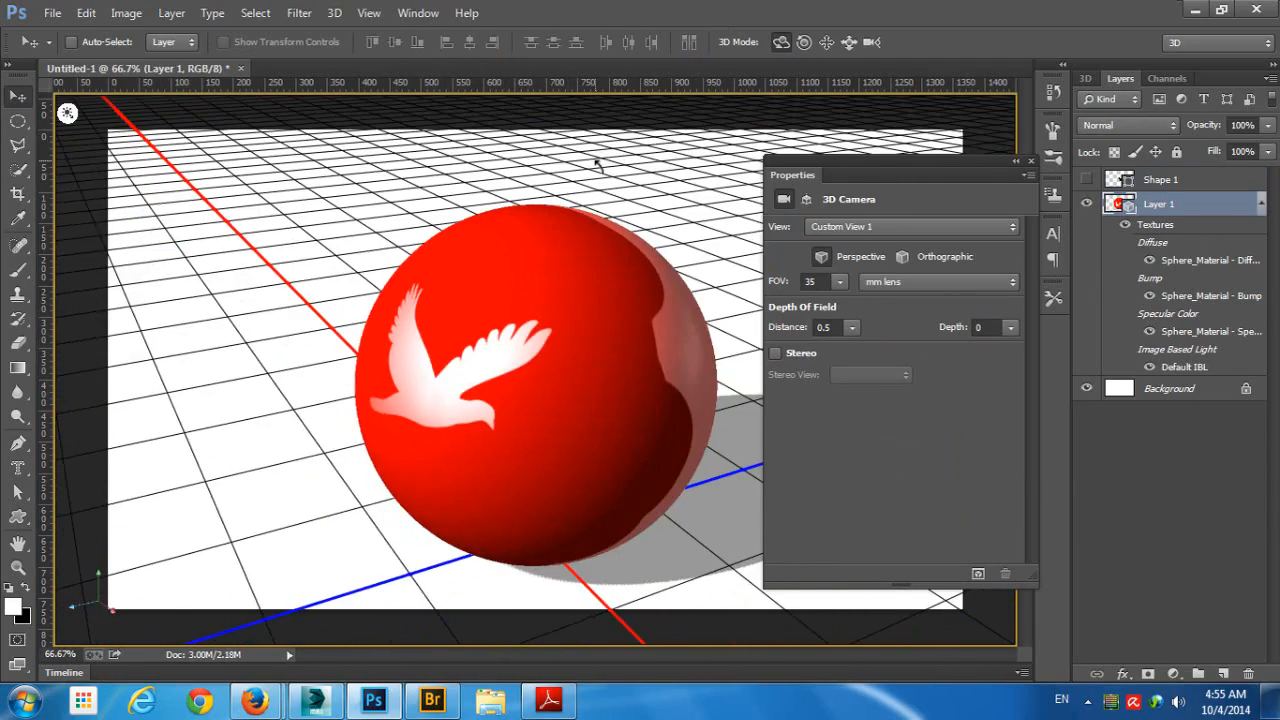
- Give Sphere_Material a new 1366 × 768 pixel specular color texture with a white background
left_click(1085, 78)
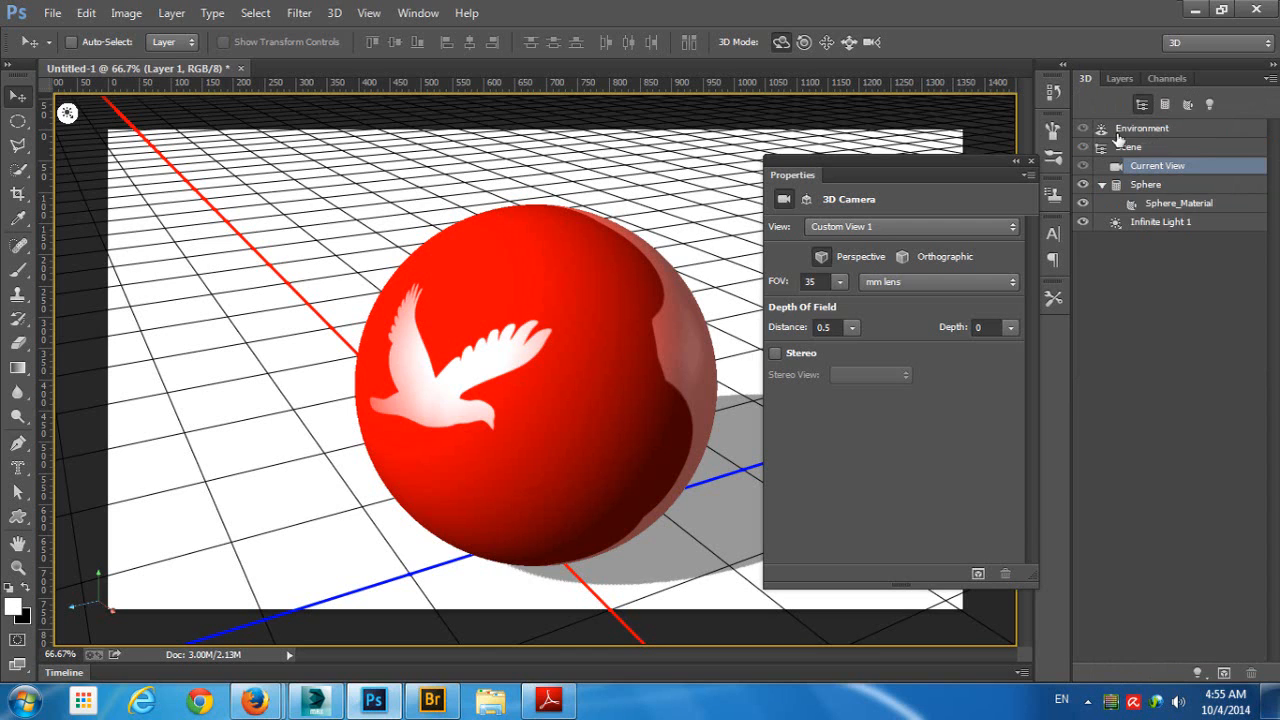
left_click(1170, 226)
left_click(1206, 206)
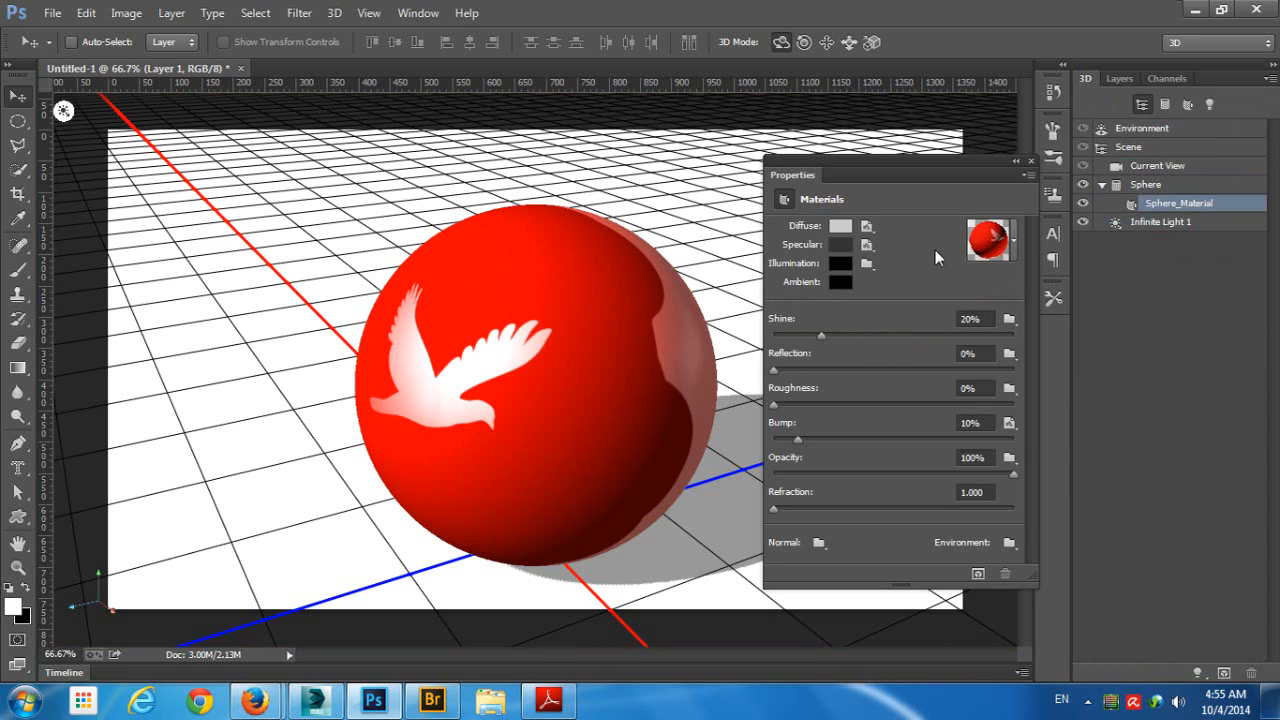
left_click(867, 245)
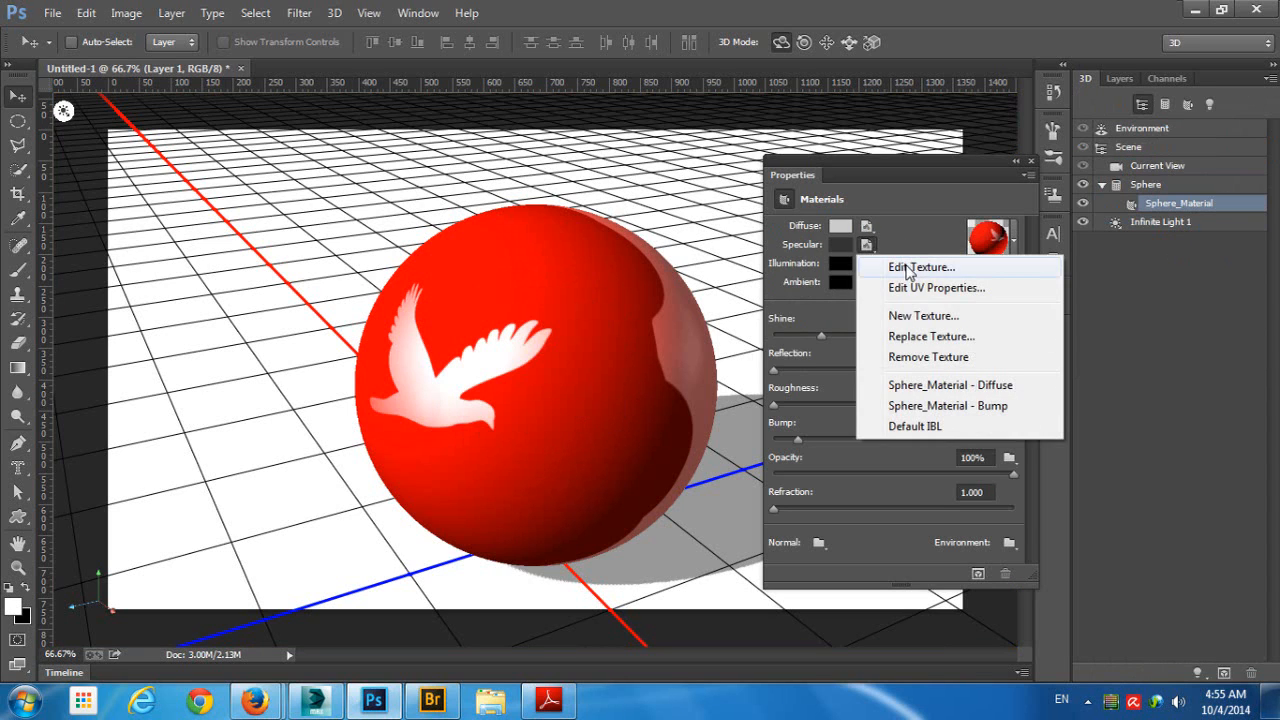
left_click(923, 316)
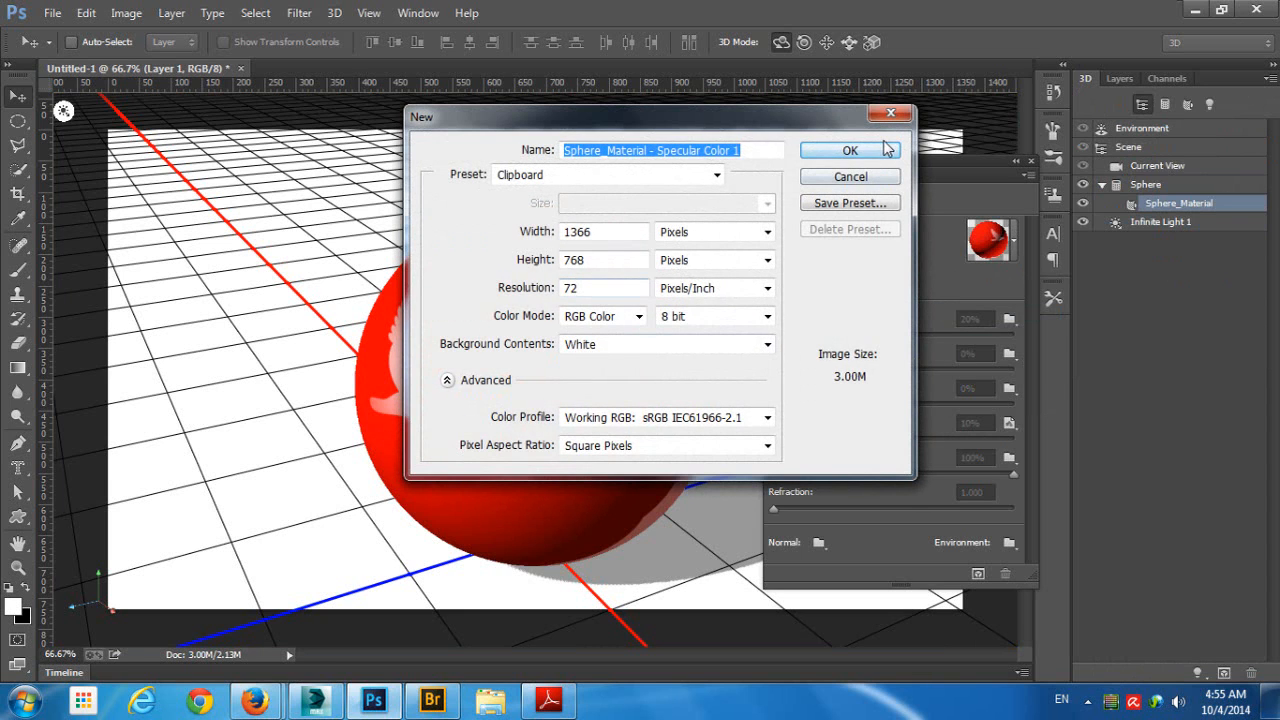
left_click(845, 76)
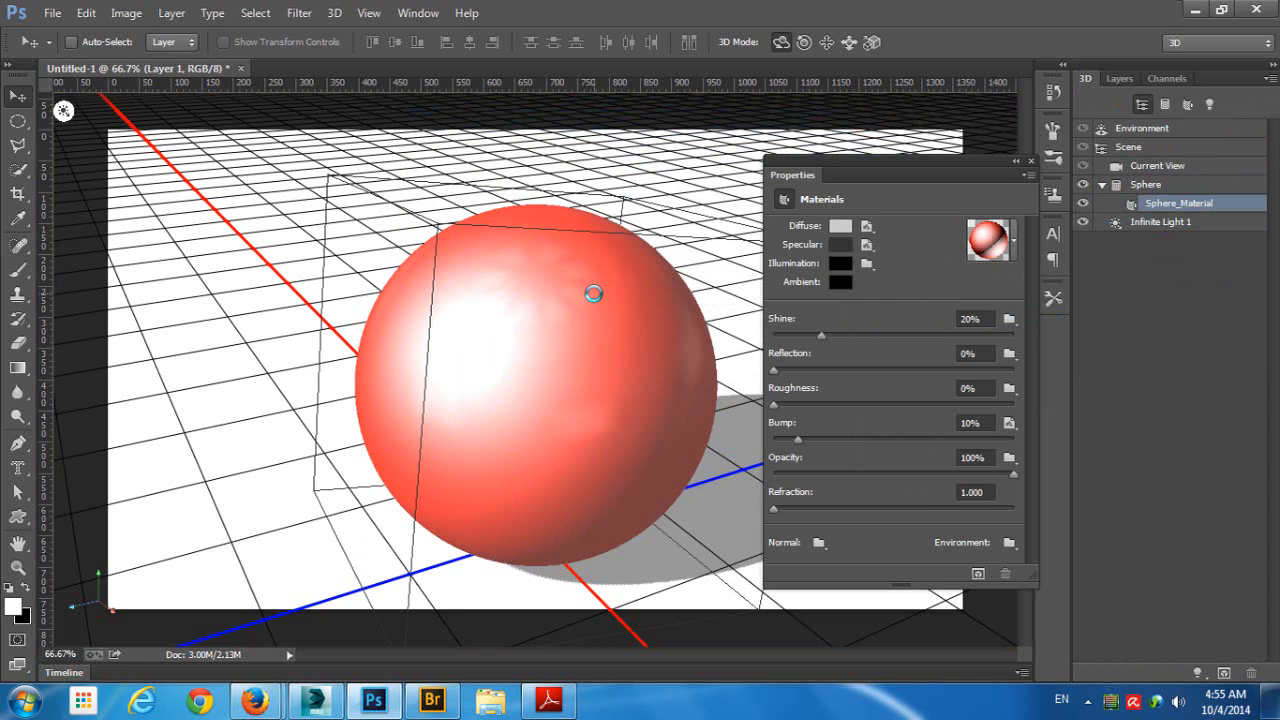
left_click(858, 247)
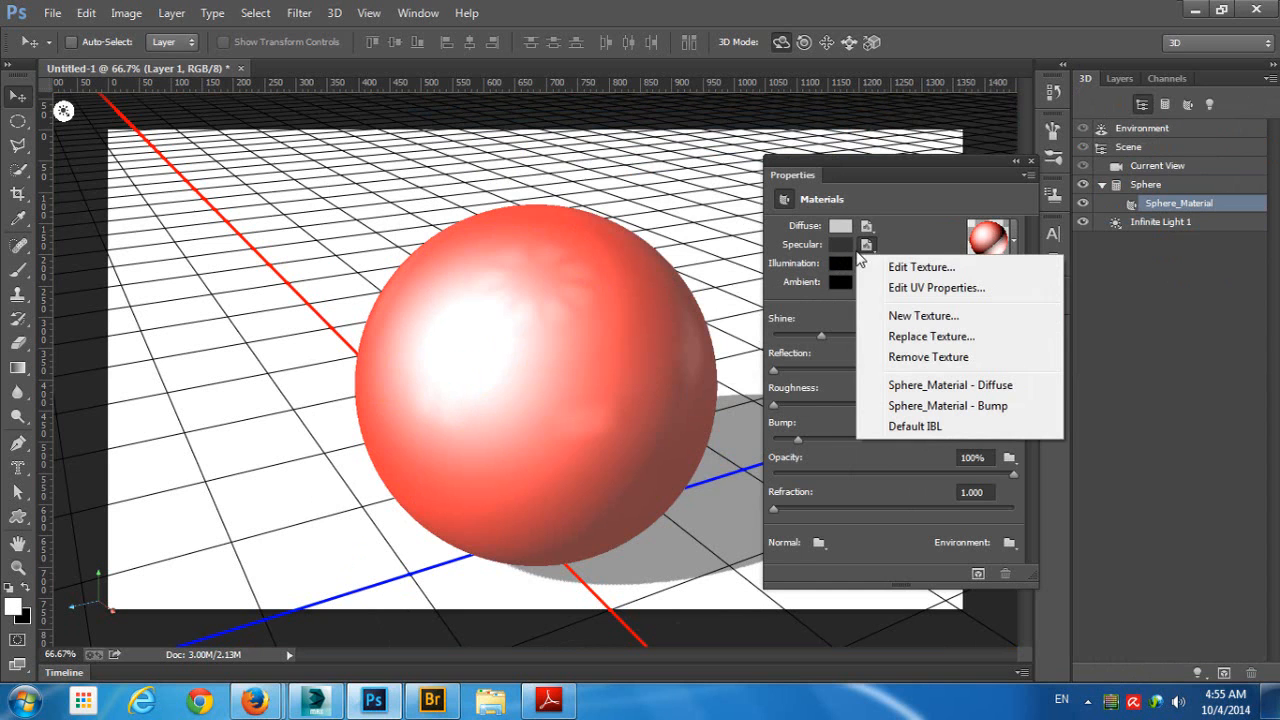
left_click(927, 339)
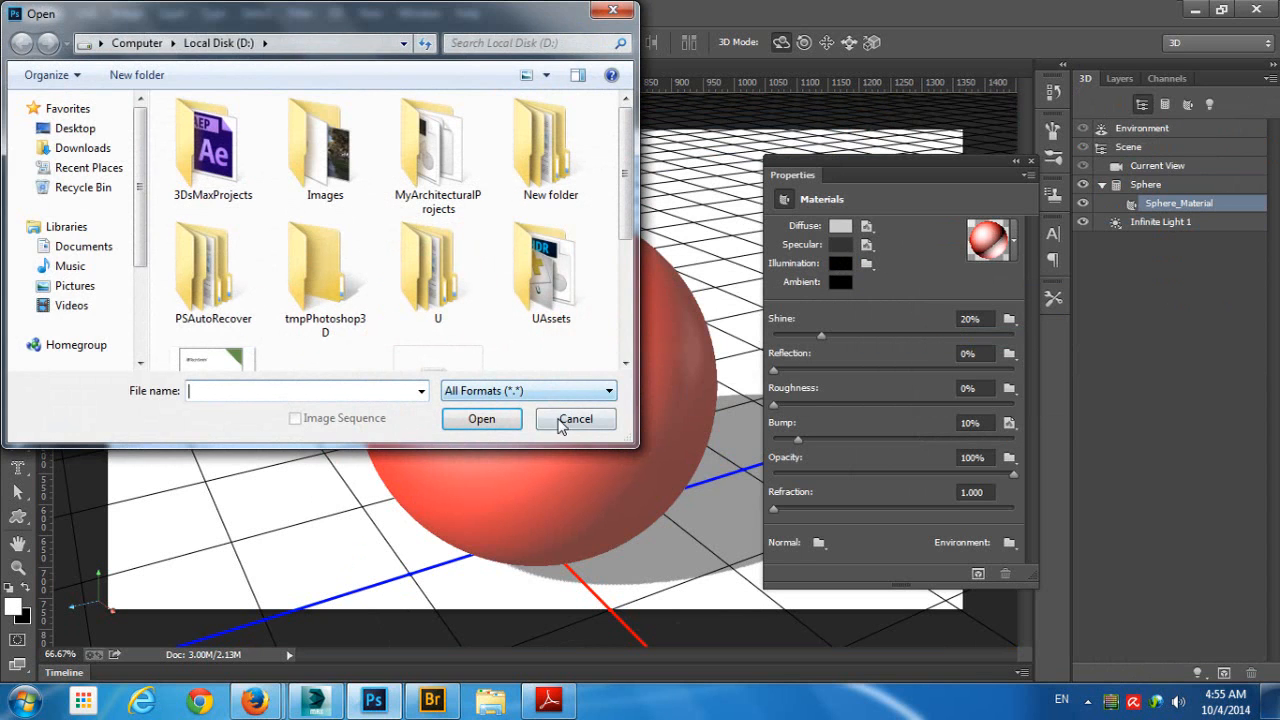
left_click(572, 416)
- Remove the specular texture from Sphere_Material
left_click(866, 247)
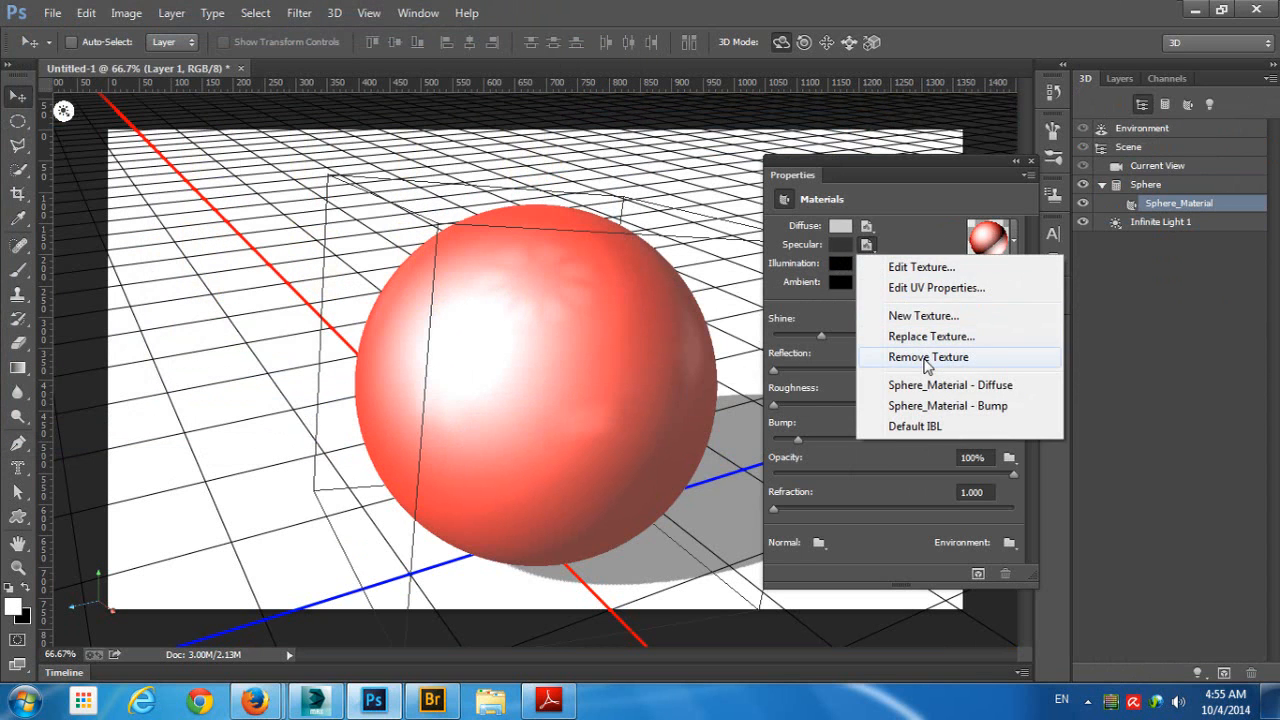
left_click(924, 358)
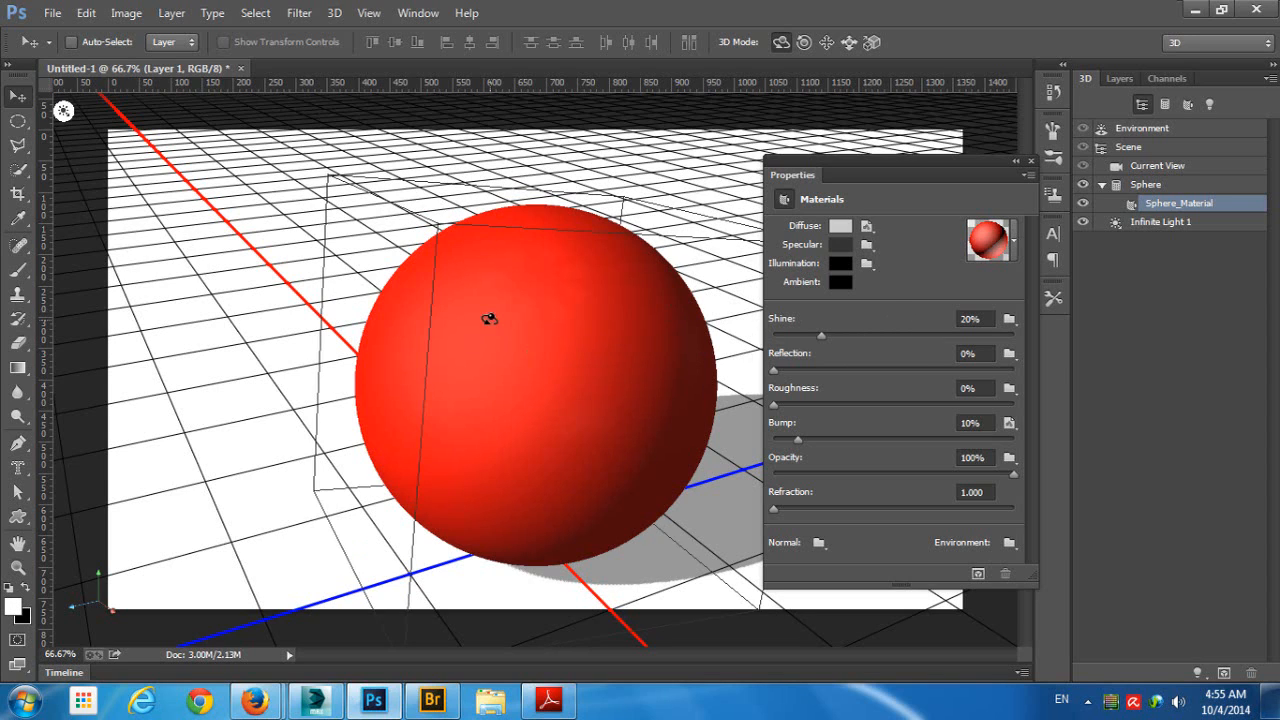
- Activate the Brush tool and choose Texture as the 3D paint system
left_click(20, 271)
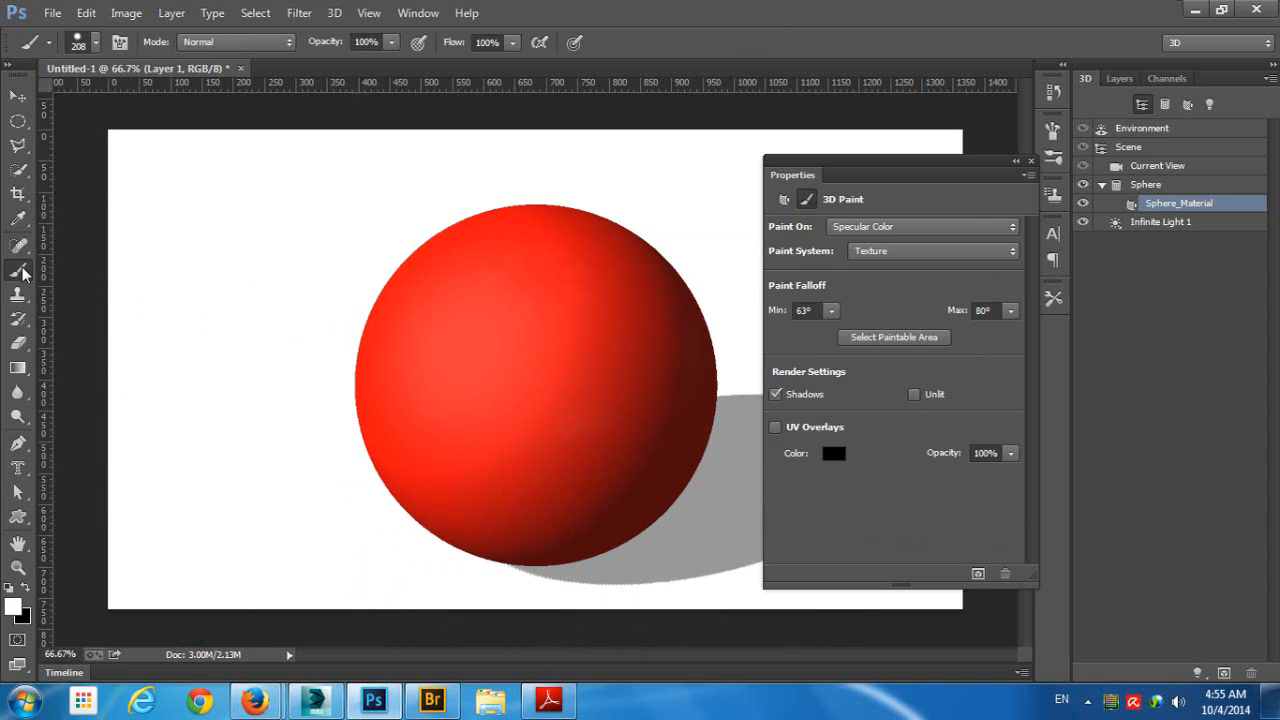
left_click(872, 248)
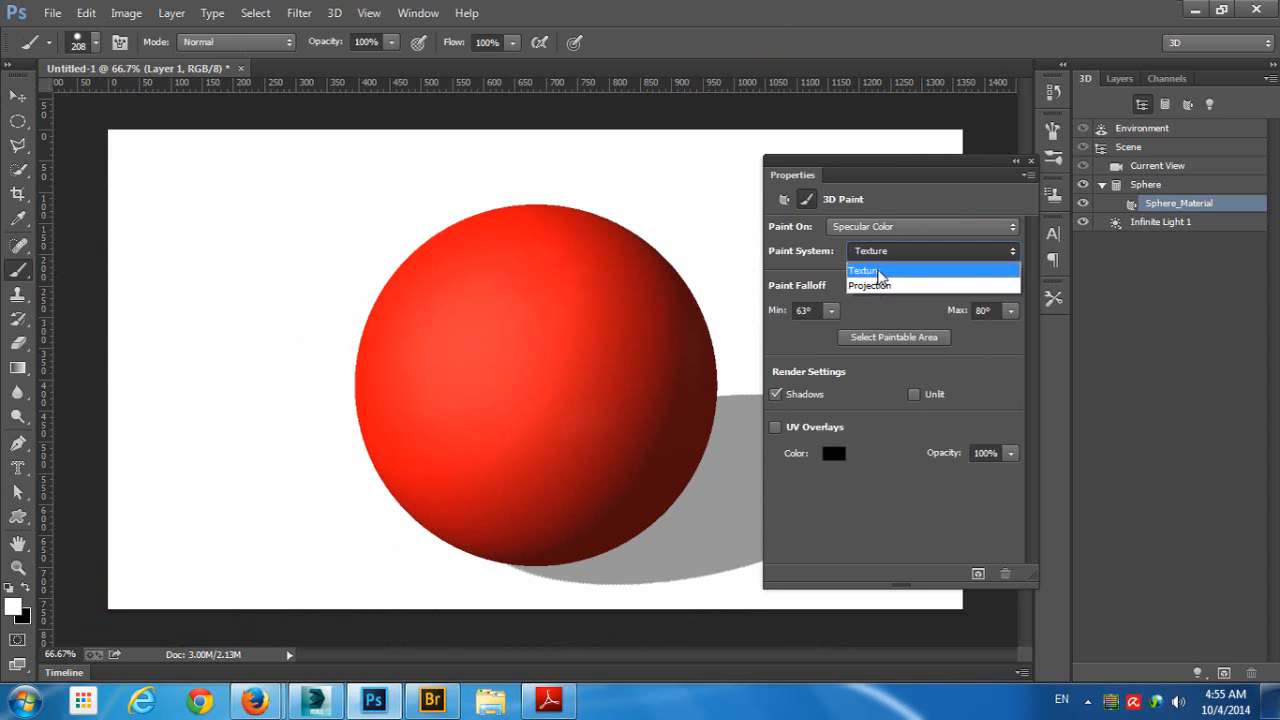
left_click(877, 269)
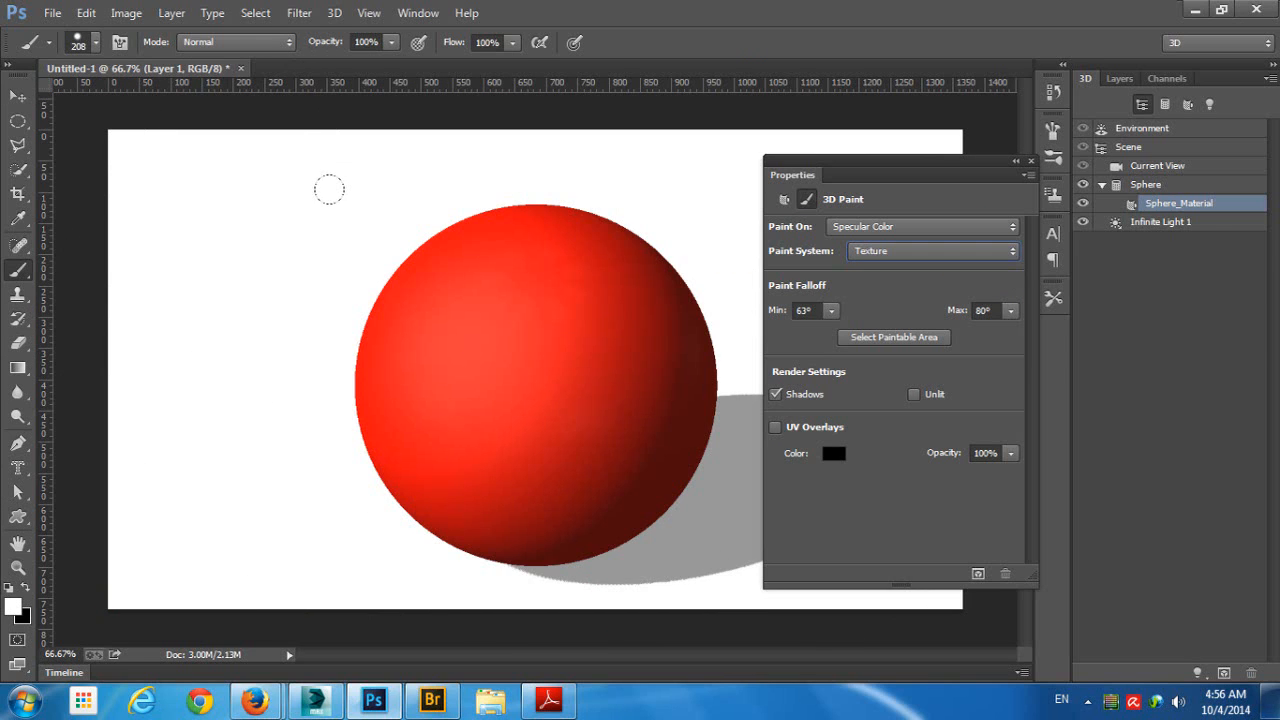
left_click(904, 251)
left_click(884, 269)
- Choose the 294 px bird brush tip and try stamping it on the sphere, accepting creation of the missing Specular Color texture
left_click(1054, 129)
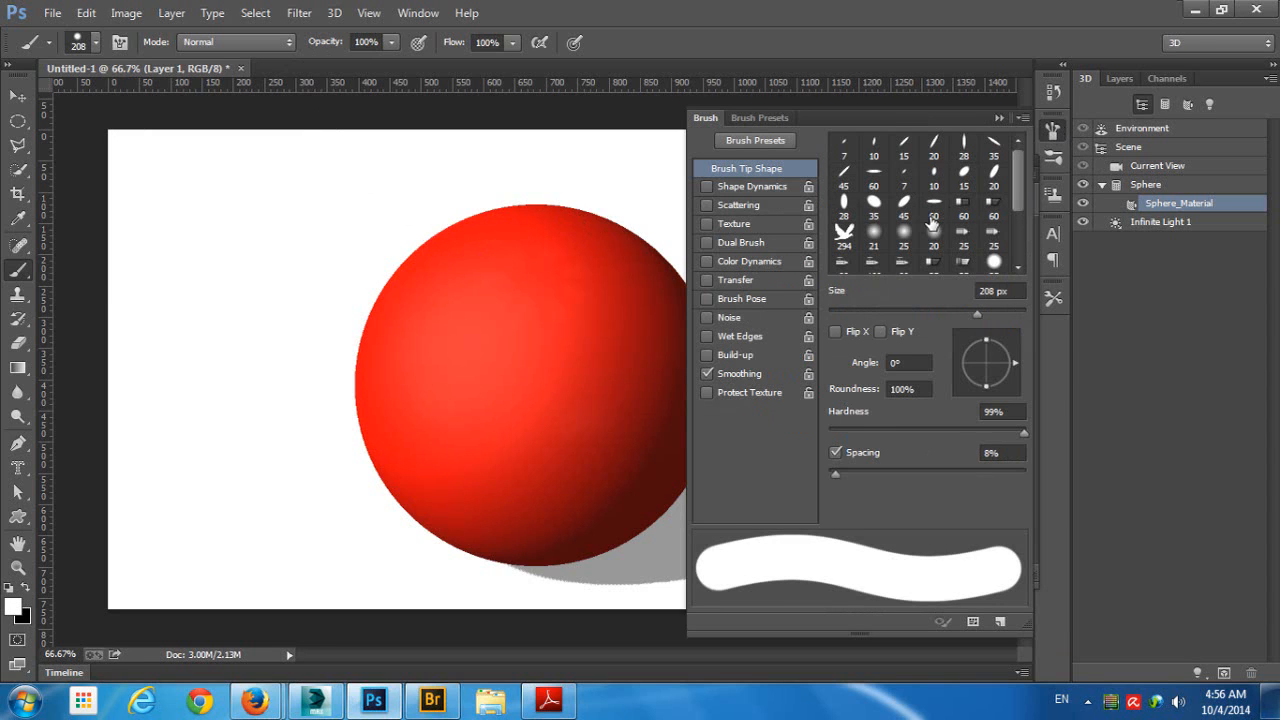
left_click(845, 235)
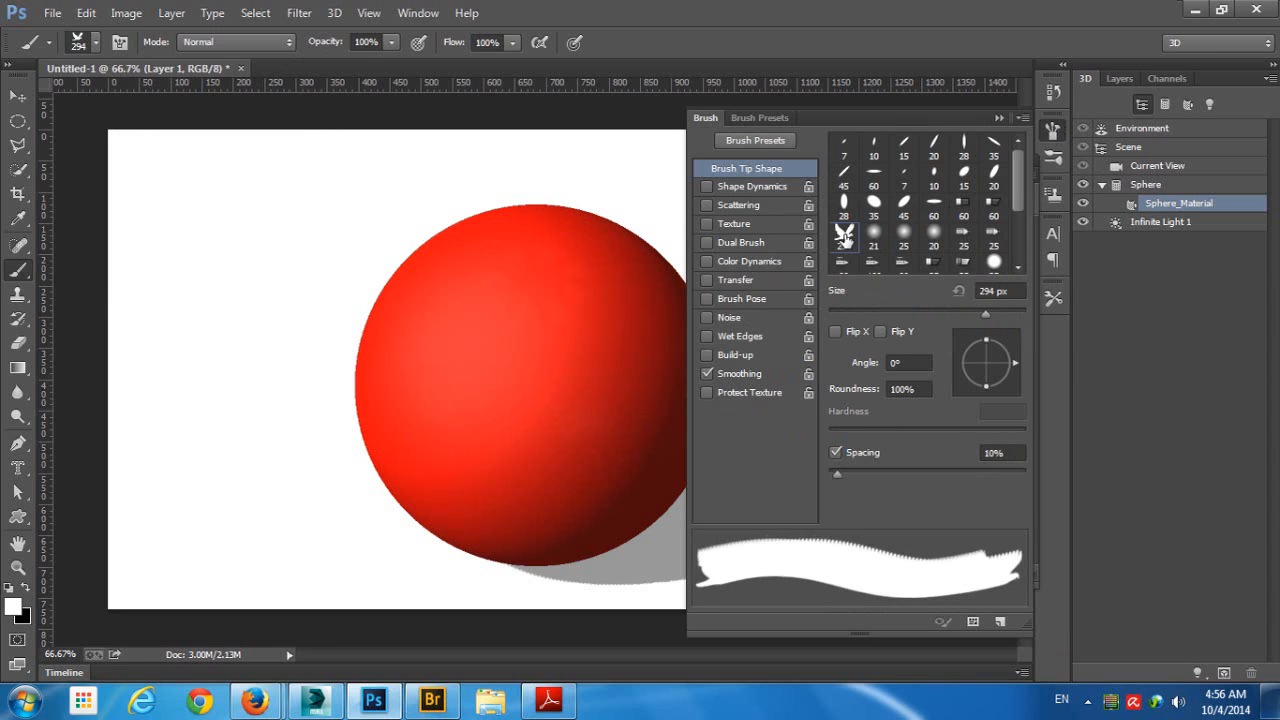
left_click(998, 118)
left_click(571, 394)
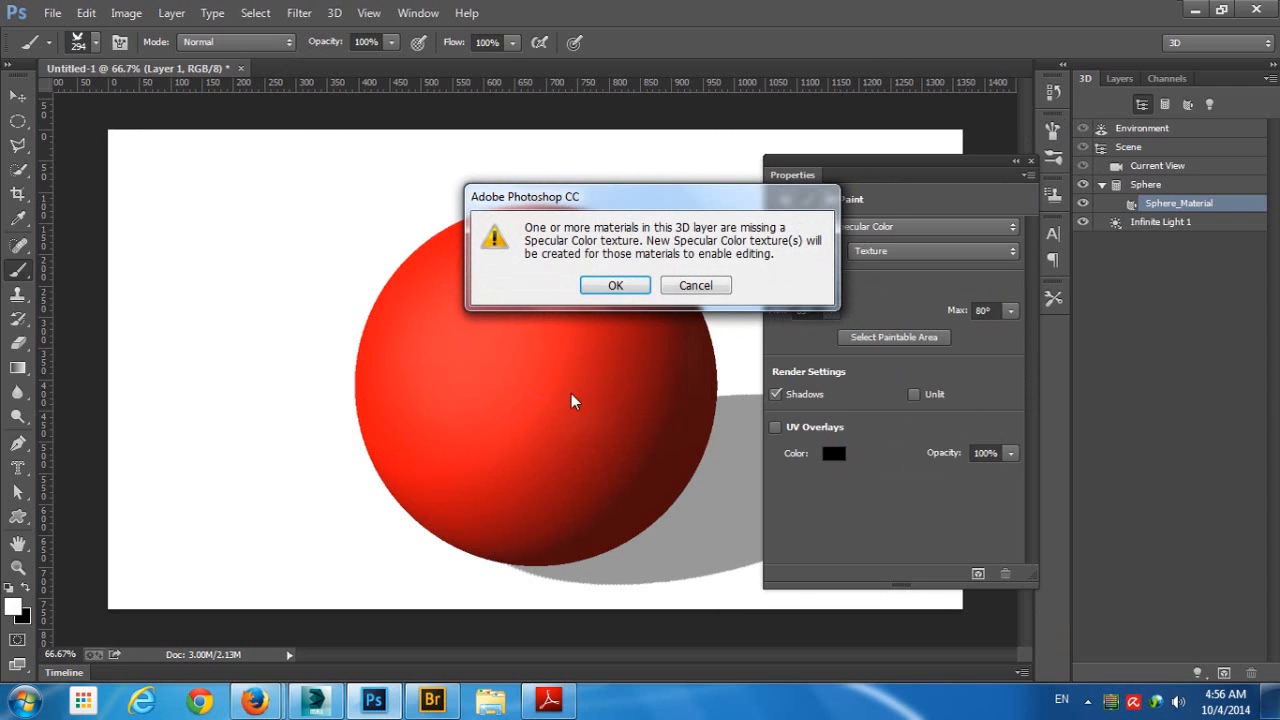
left_click(615, 286)
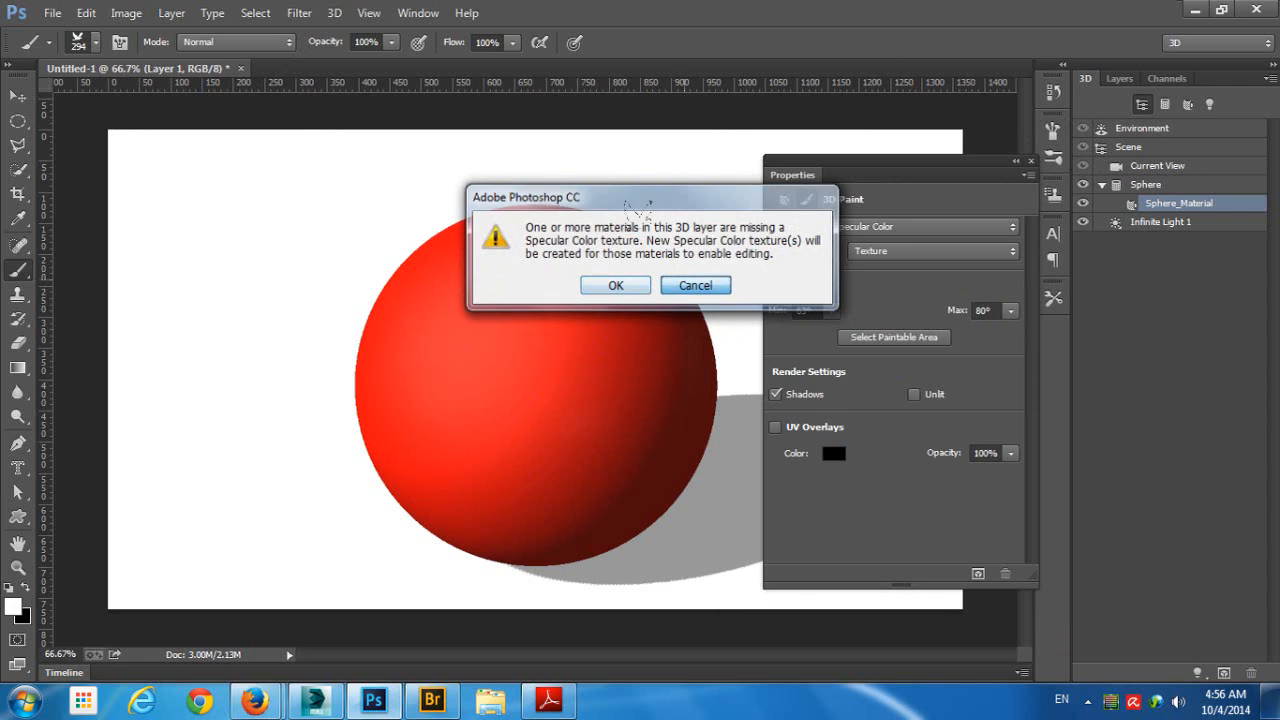
- Set the painting target to Diffuse and stamp a white 294 px bird on the upper part of the sphere
left_click(890, 226)
left_click(864, 252)
left_click(445, 314)
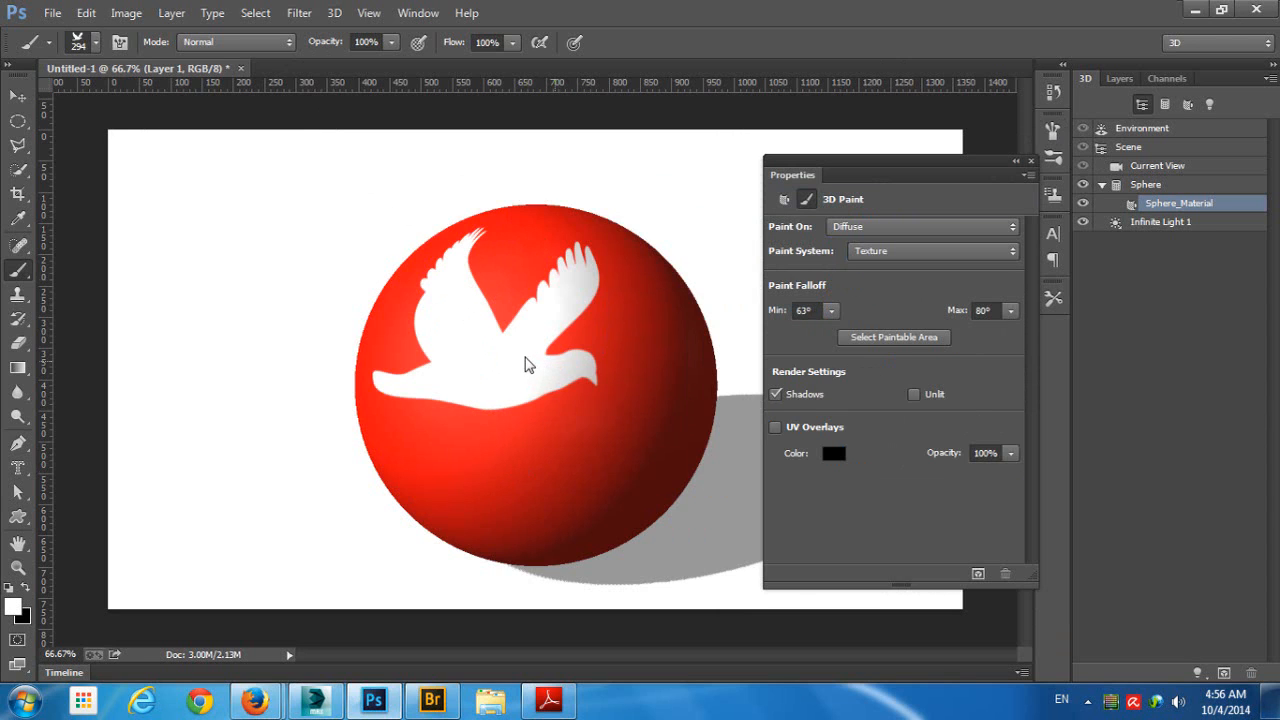
- Undo the large bird and stamp a smaller white 156 px bird on the upper part of the sphere
key("ctrl+z")
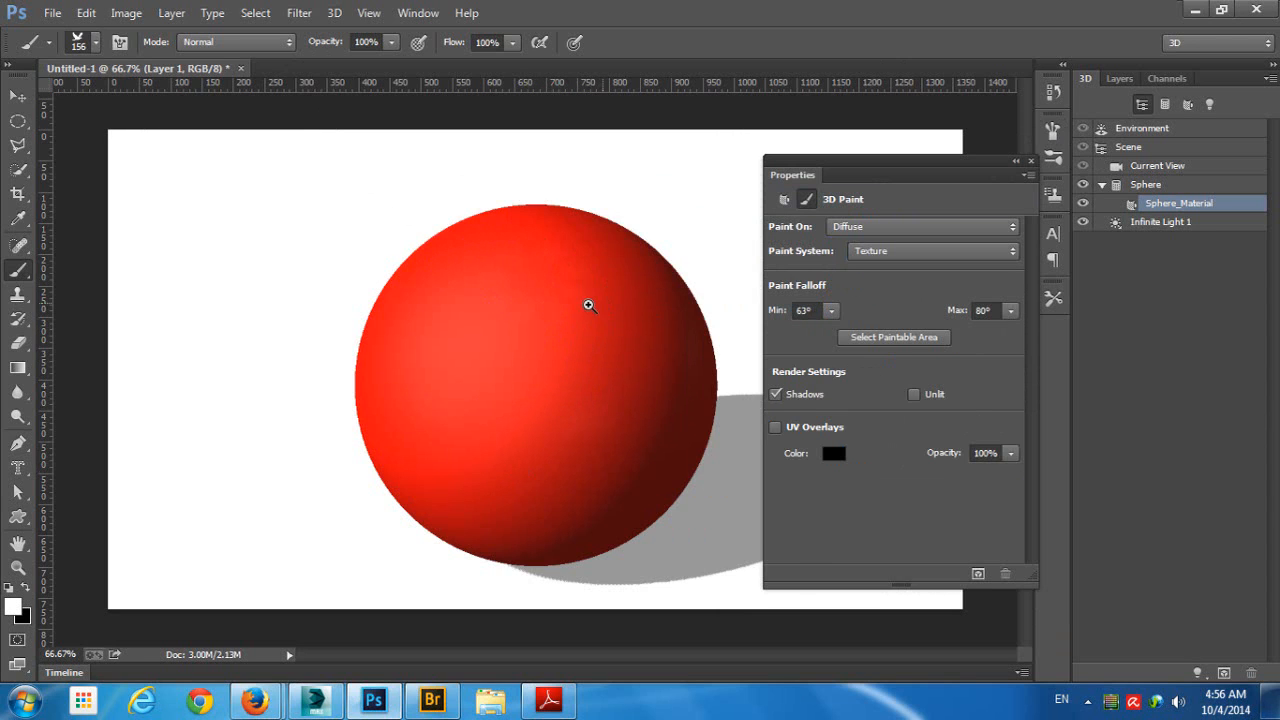
mouse_move(588, 305)
left_mouse_down()
mouse_move(569, 306)
mouse_move(592, 296)
left_mouse_up()
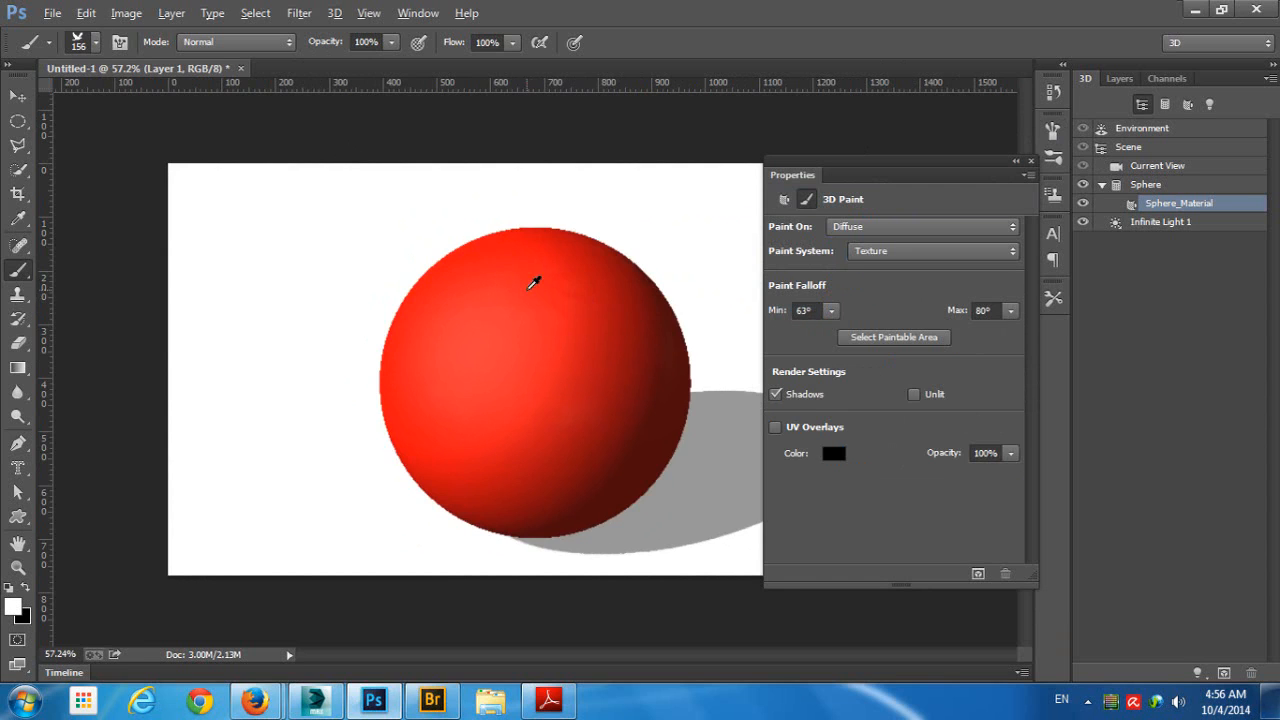
right_click(517, 305, "alt")
left_click(509, 275)
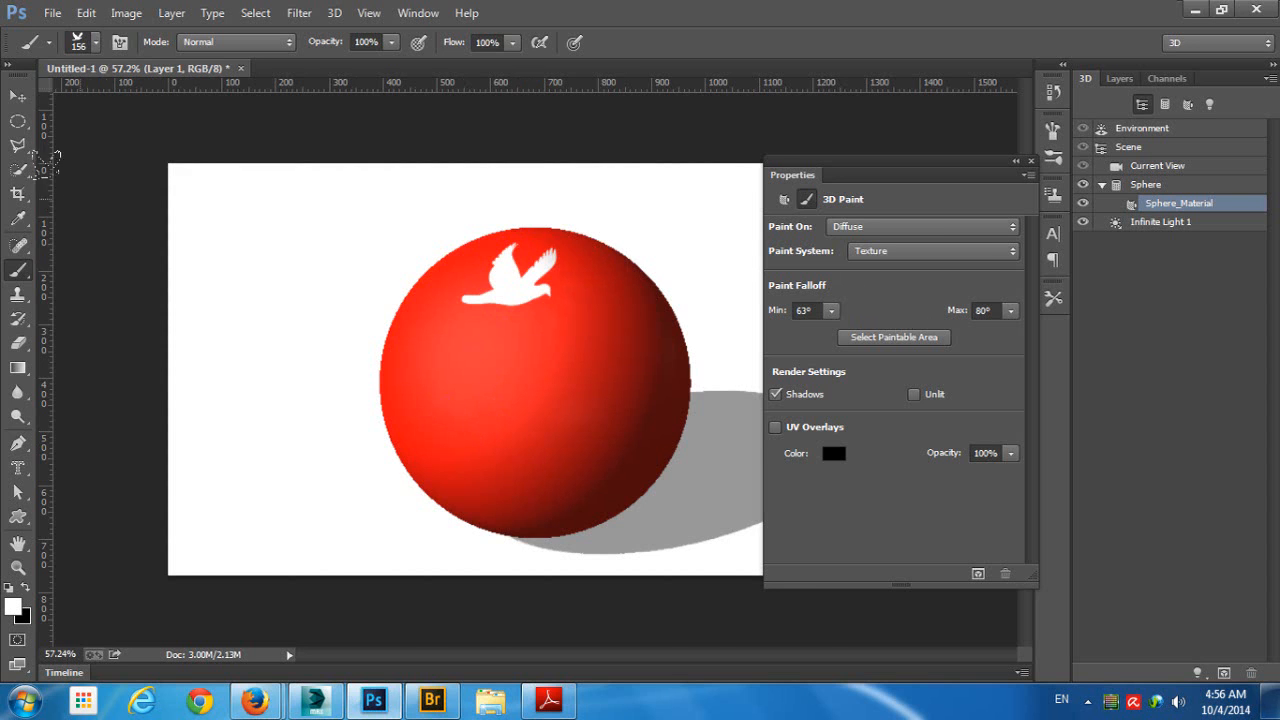
- Switch the paint system to Projection and stamp a second white 156 px bird on the sphere's upper right side
left_click(20, 98)
left_click(648, 180)
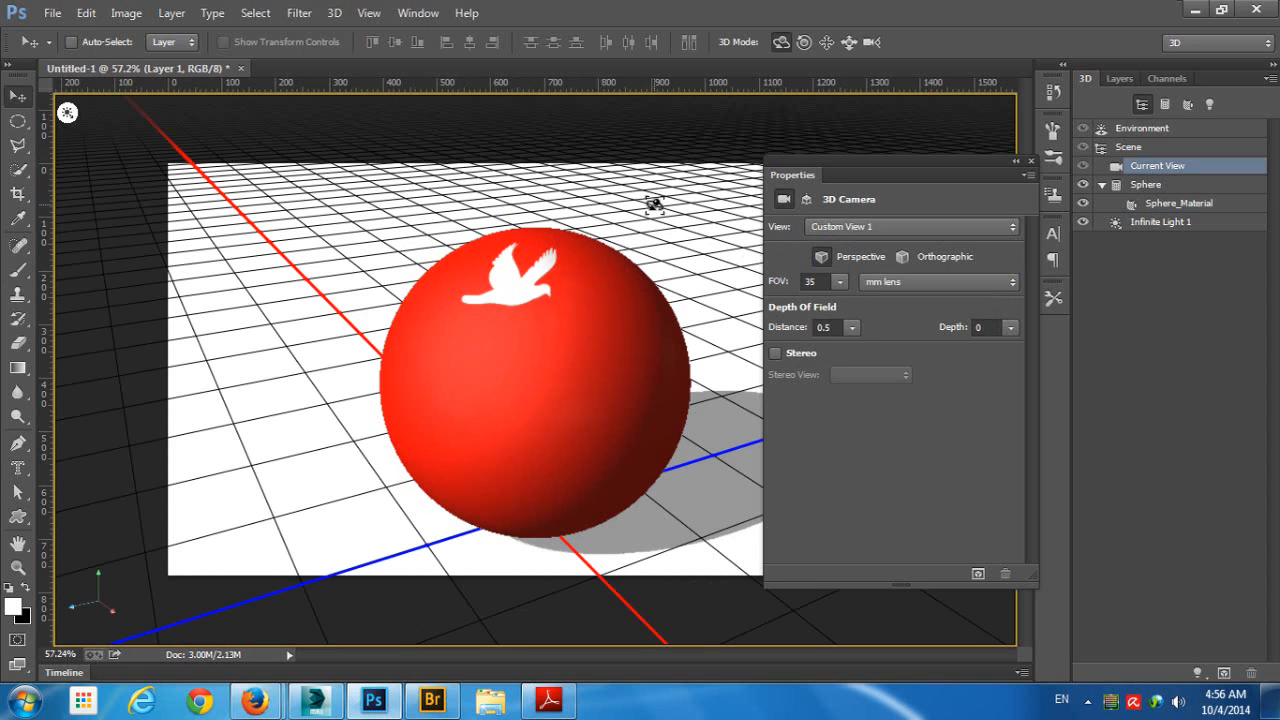
mouse_move(651, 197)
left_mouse_down()
mouse_move(650, 233)
mouse_move(680, 223)
mouse_move(670, 233)
mouse_move(666, 172)
mouse_move(641, 183)
left_mouse_up()
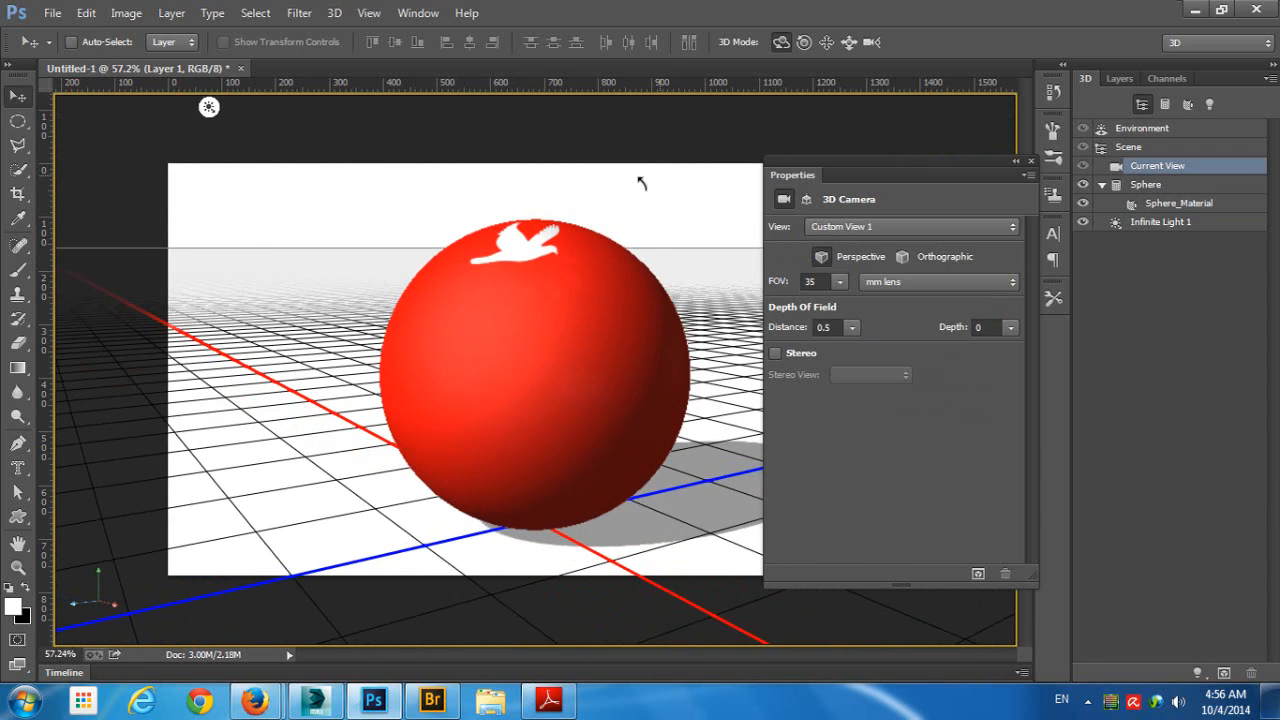
left_click(17, 267)
left_click(870, 251)
left_click(887, 286)
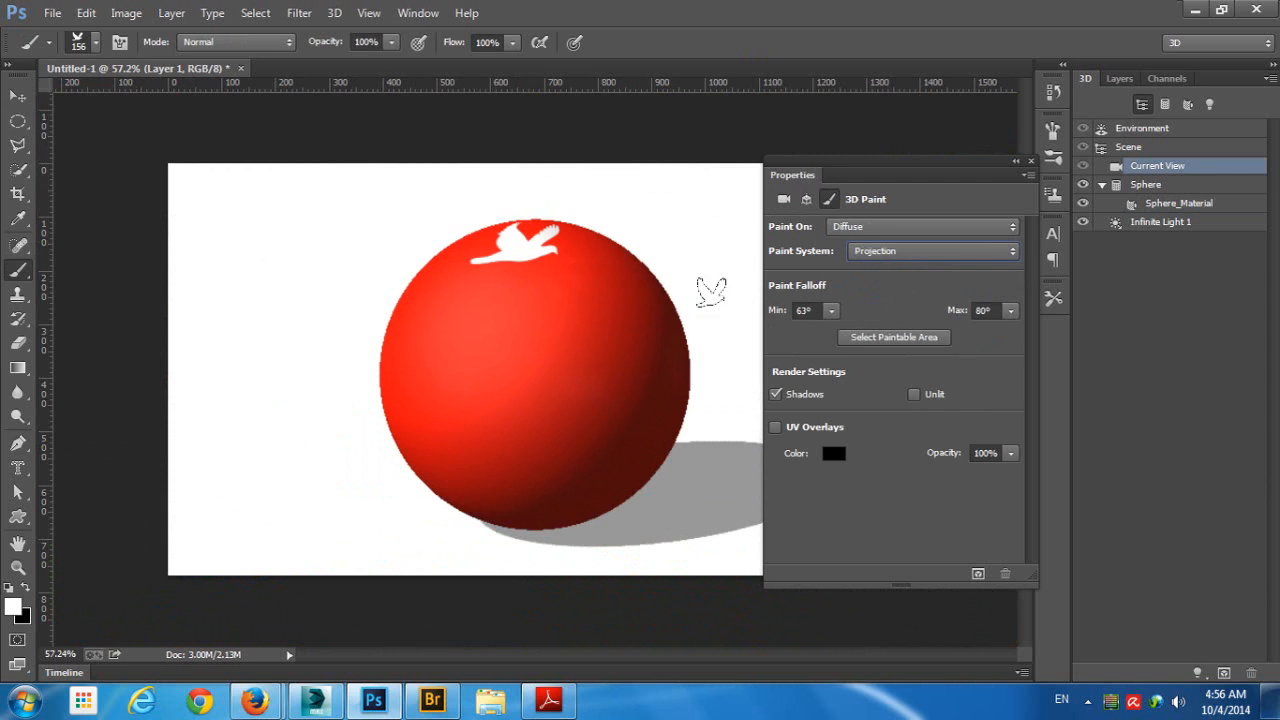
left_click(582, 272)
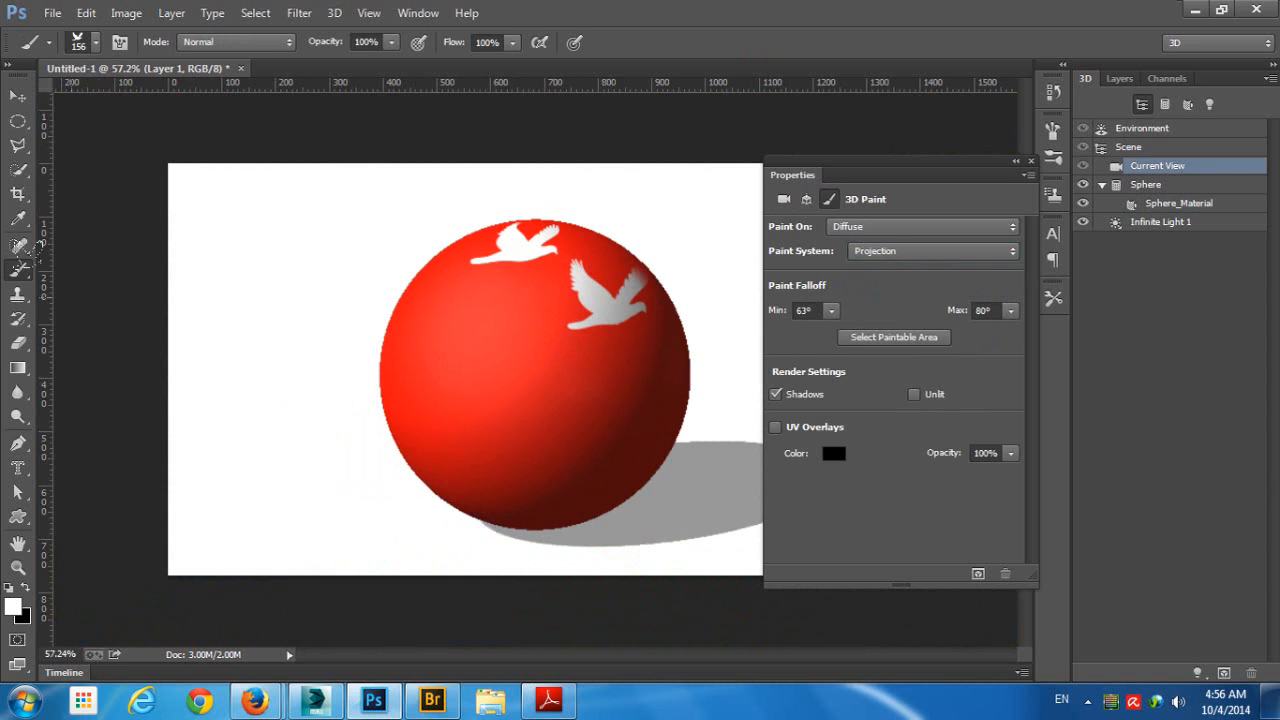
- Compare both birds from several camera angles and stamp a third bird in Projection mode just above the first one
left_click(17, 97)
left_click_drag(651, 187, 659, 216)
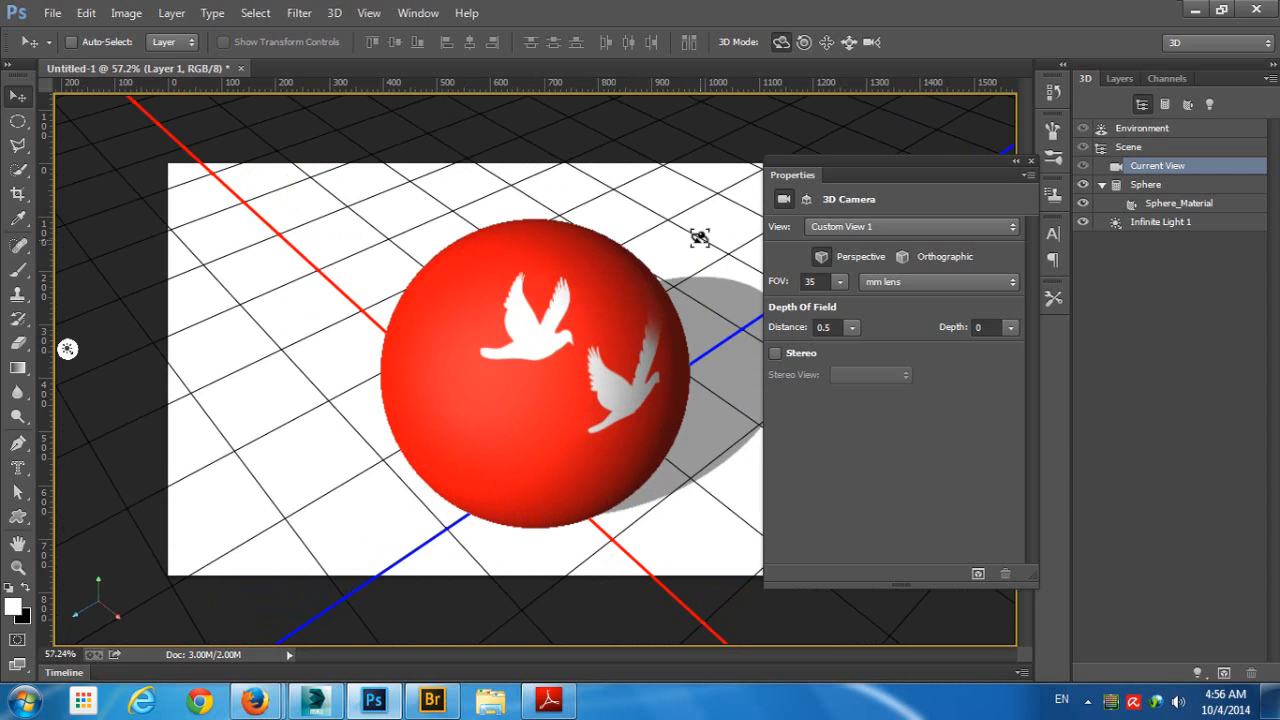
left_click_drag(697, 234, 710, 191)
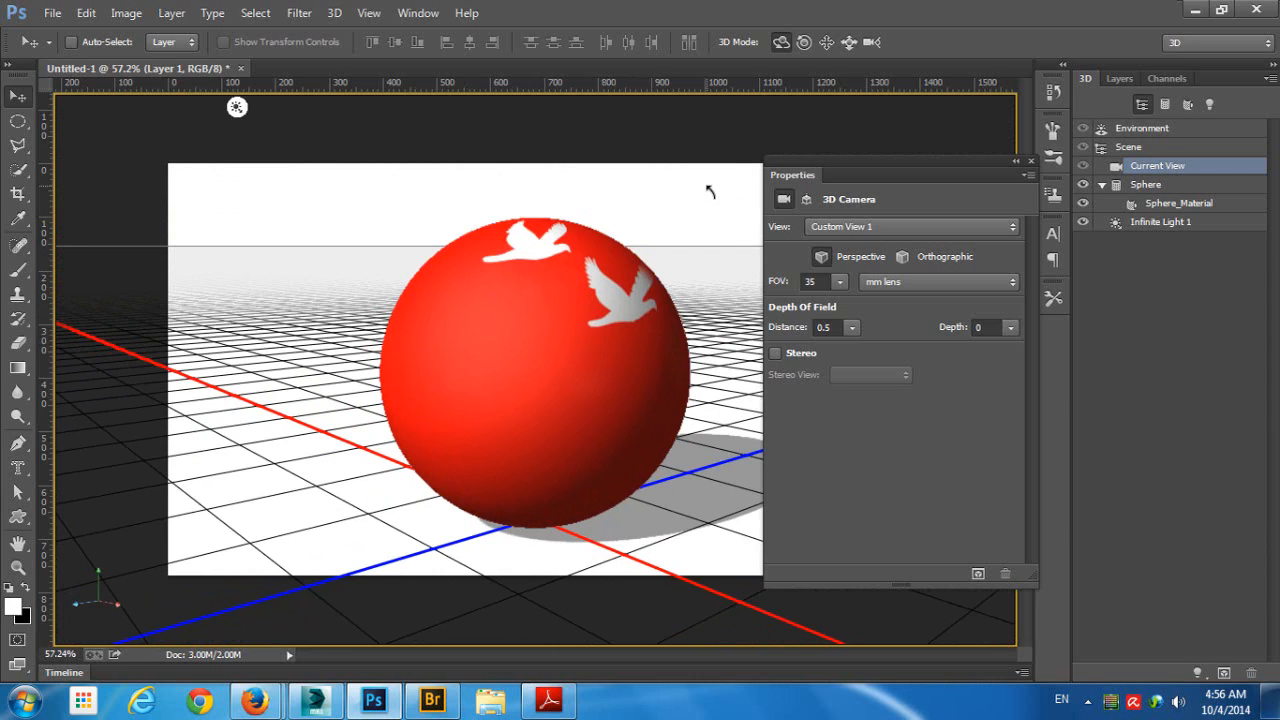
left_click_drag(680, 194, 480, 344)
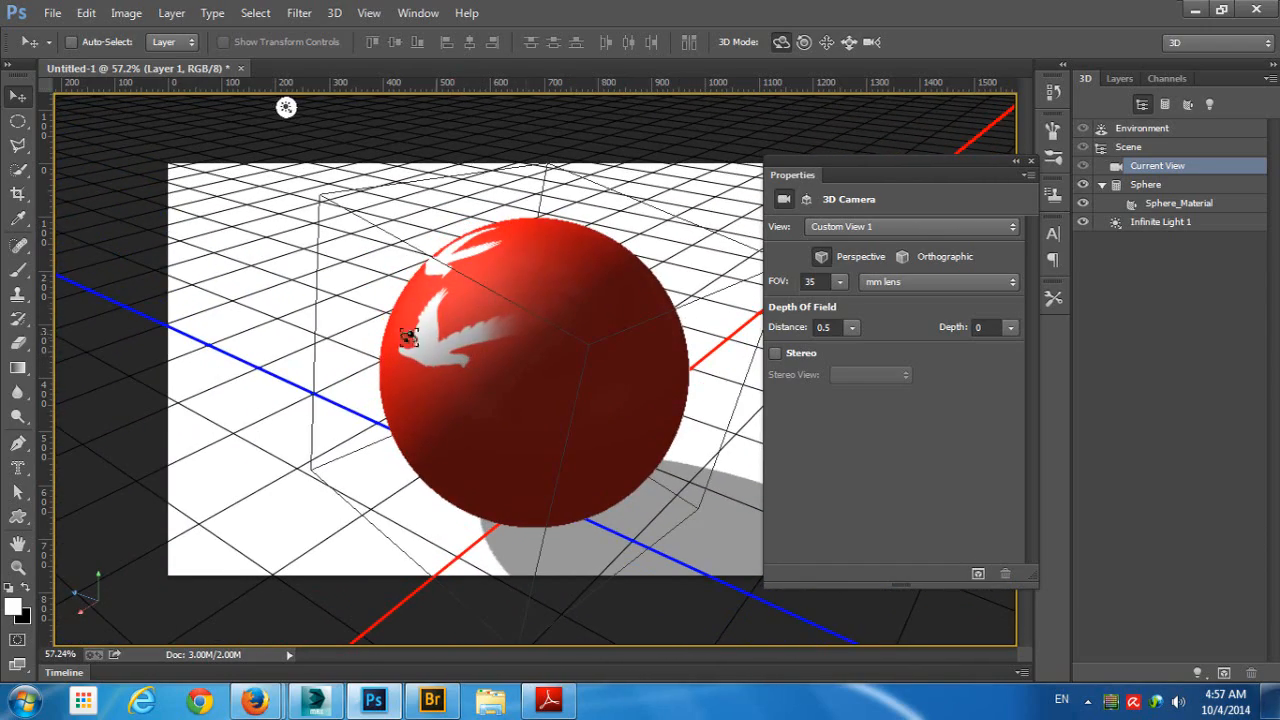
left_click_drag(364, 241, 542, 250)
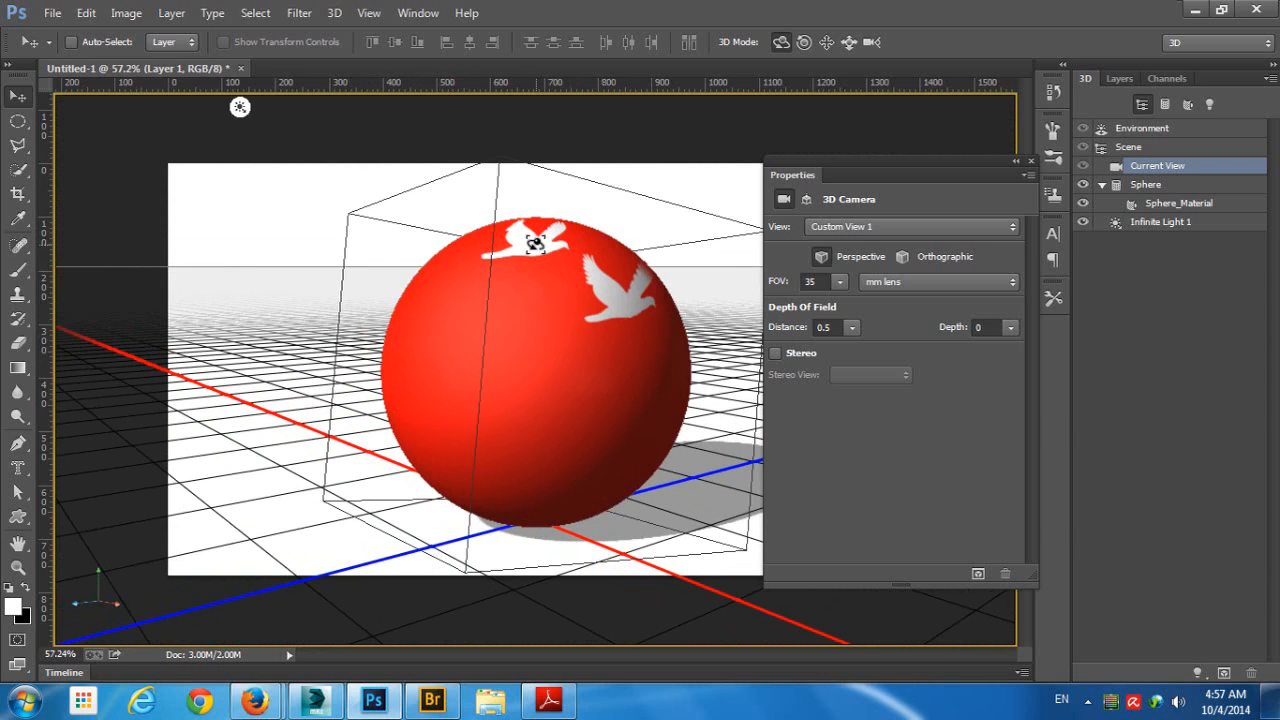
left_click_drag(599, 189, 595, 251)
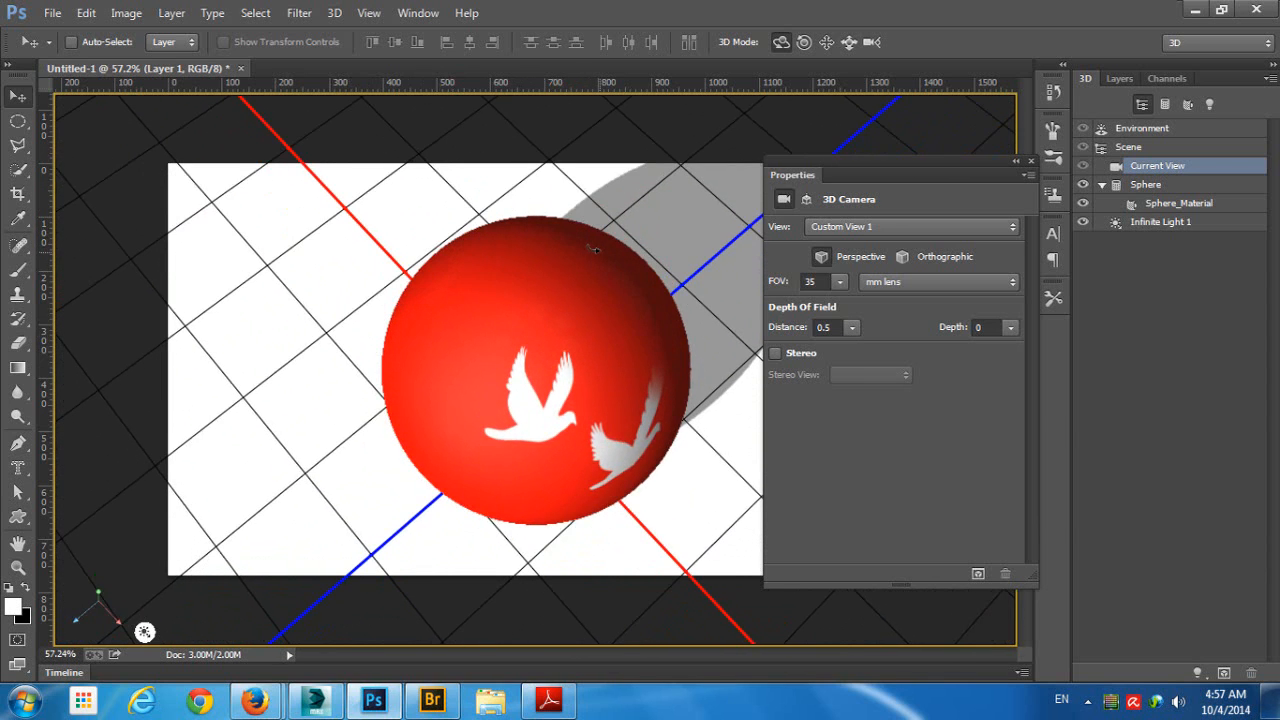
left_click(18, 270)
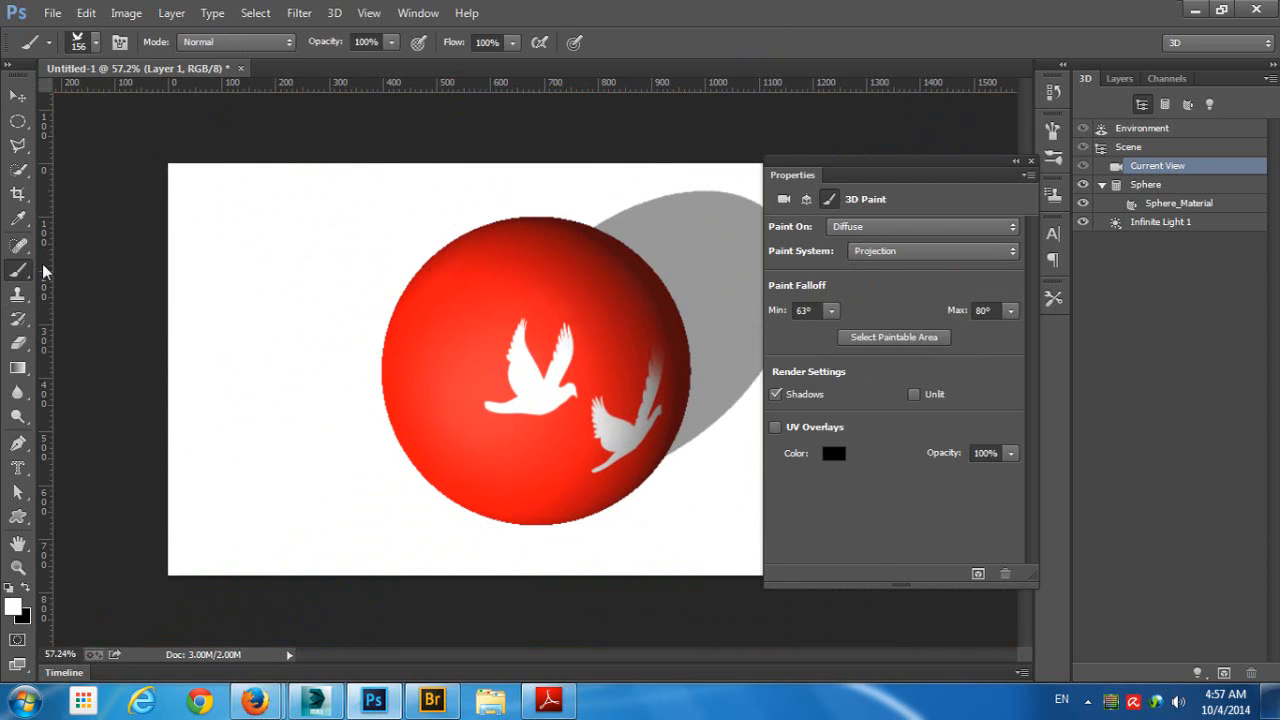
left_click(516, 270)
- Orbit back to a lower view of the sphere and set the Brush tool's paint system to Texture
left_click(19, 96)
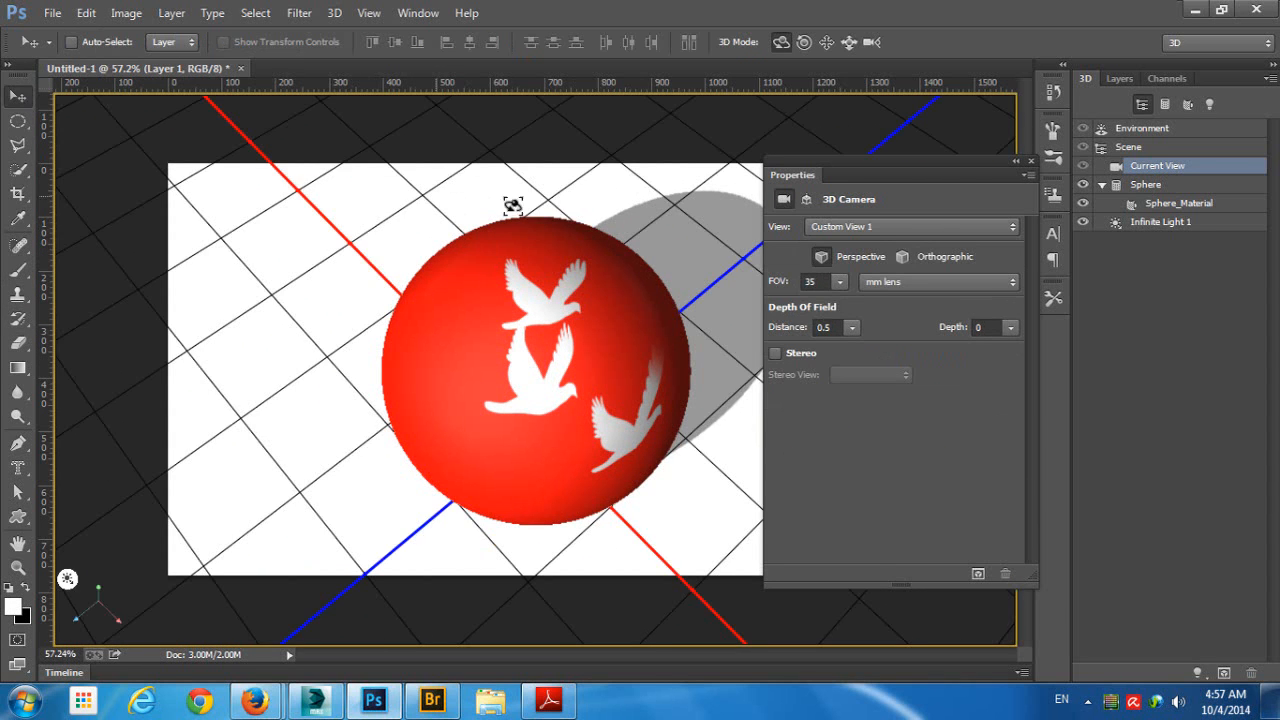
left_click_drag(595, 186, 596, 176)
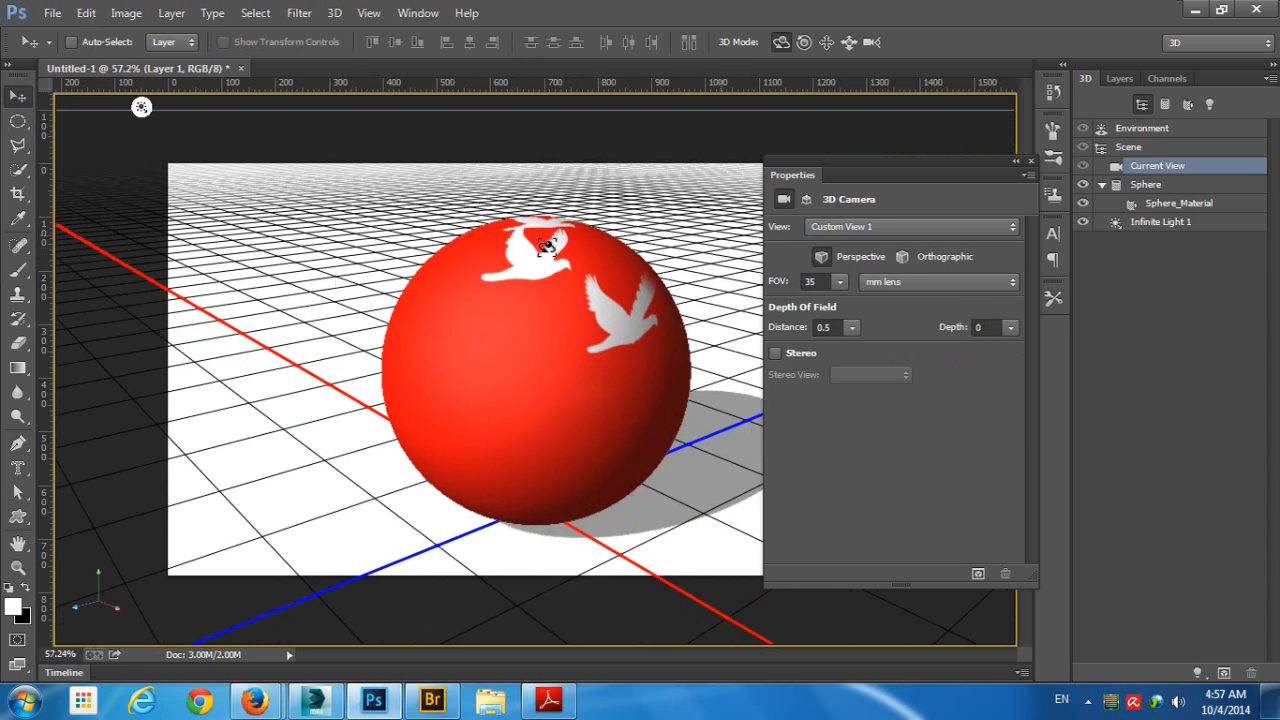
left_click(18, 270)
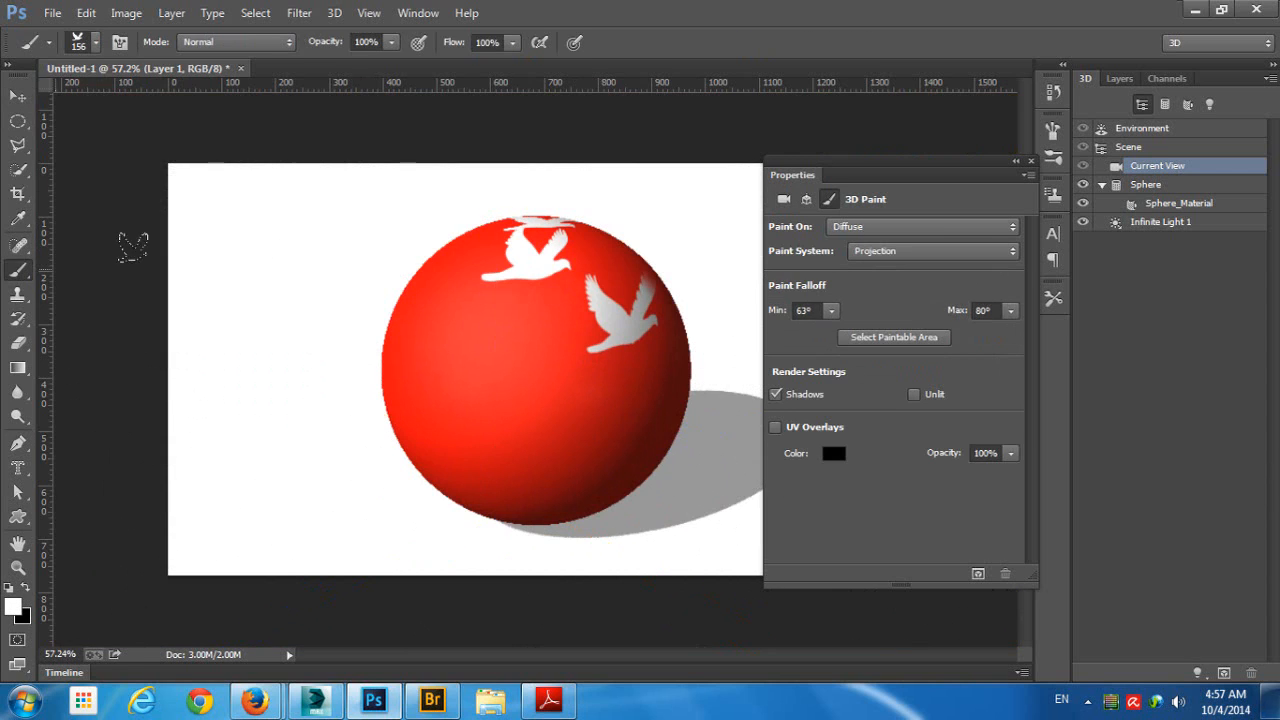
left_click(888, 256)
left_click(881, 270)
- Switch to Bridge, open FallOf.psd from Local Disk (D:) and examine its paint falloff diagram up close
left_click(433, 699)
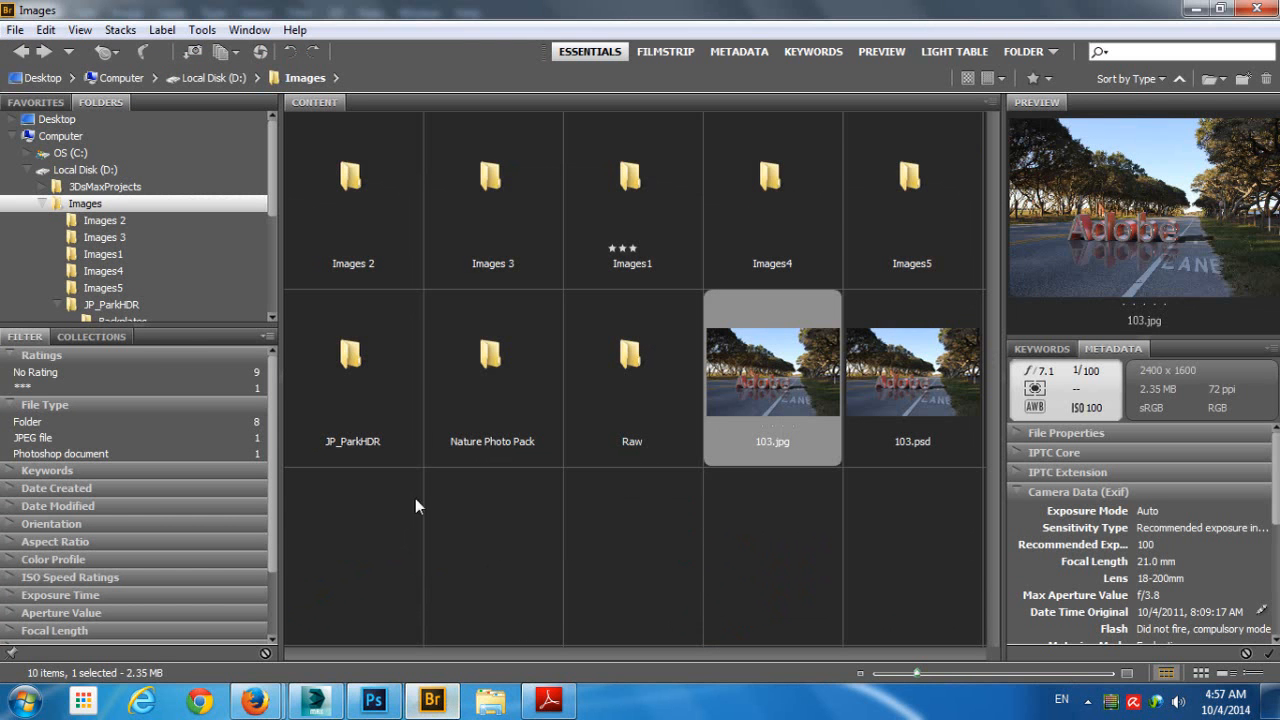
left_click(84, 171)
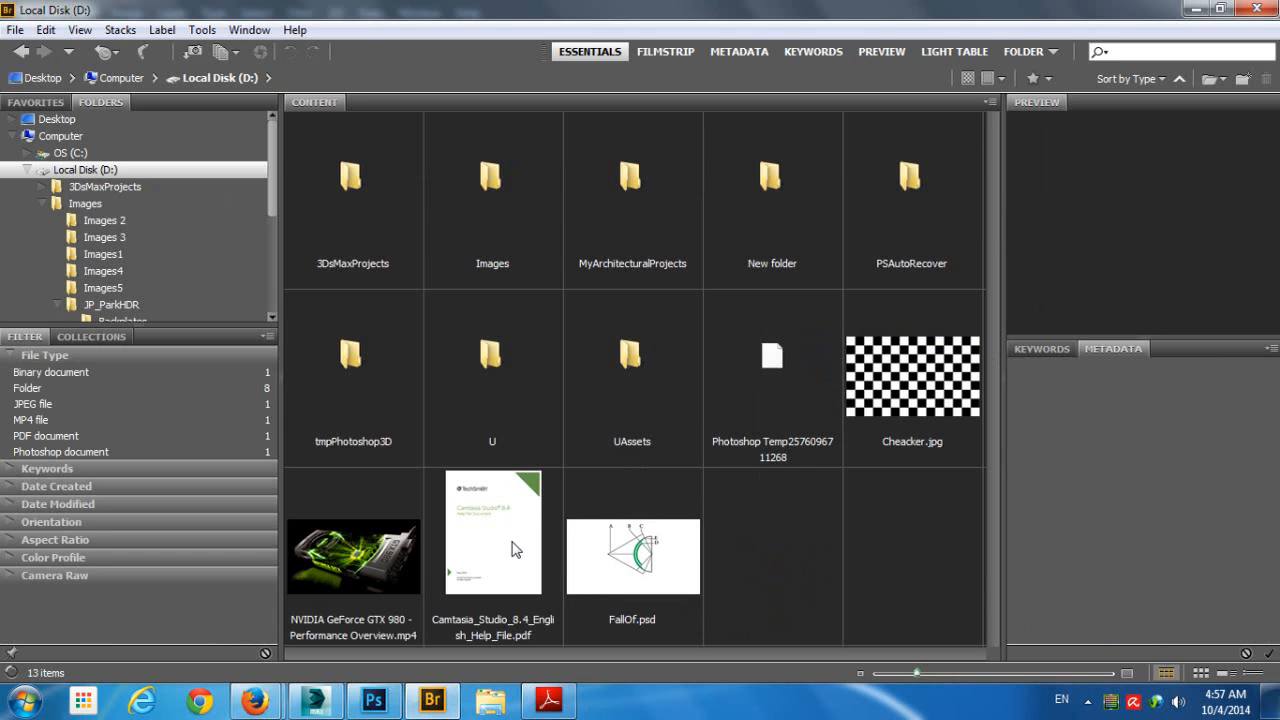
left_click(615, 575)
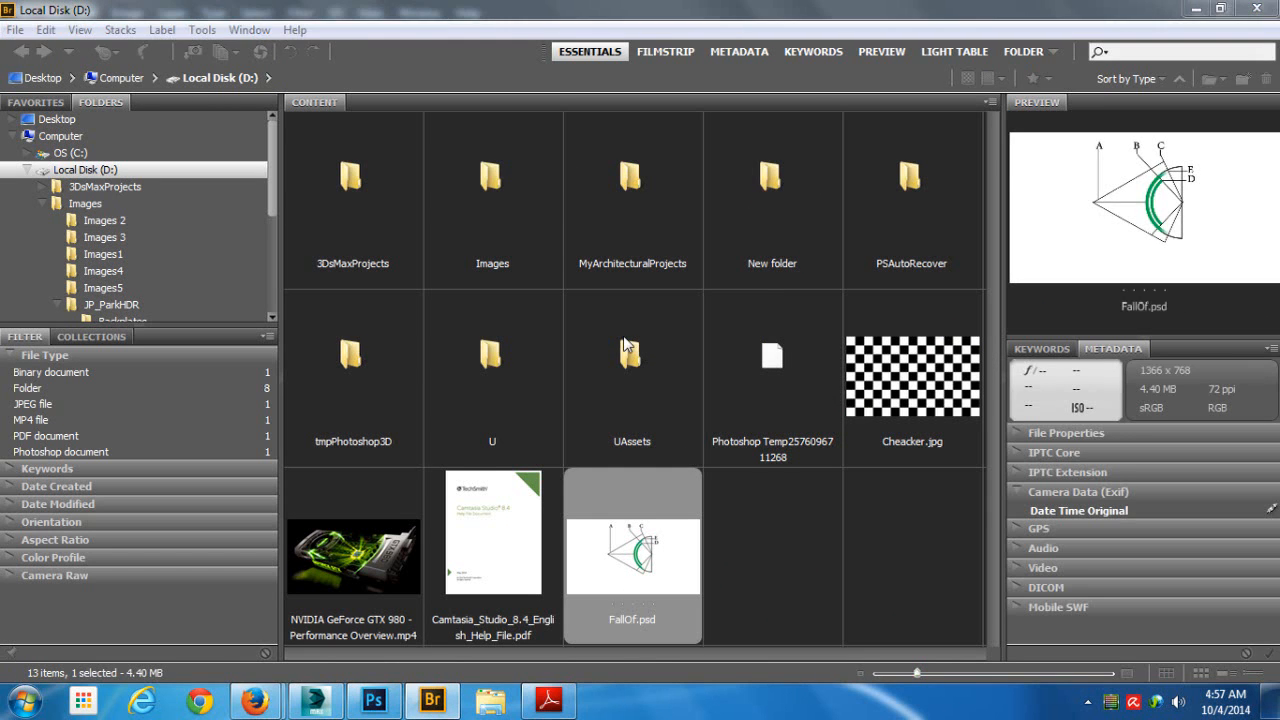
key("Return")
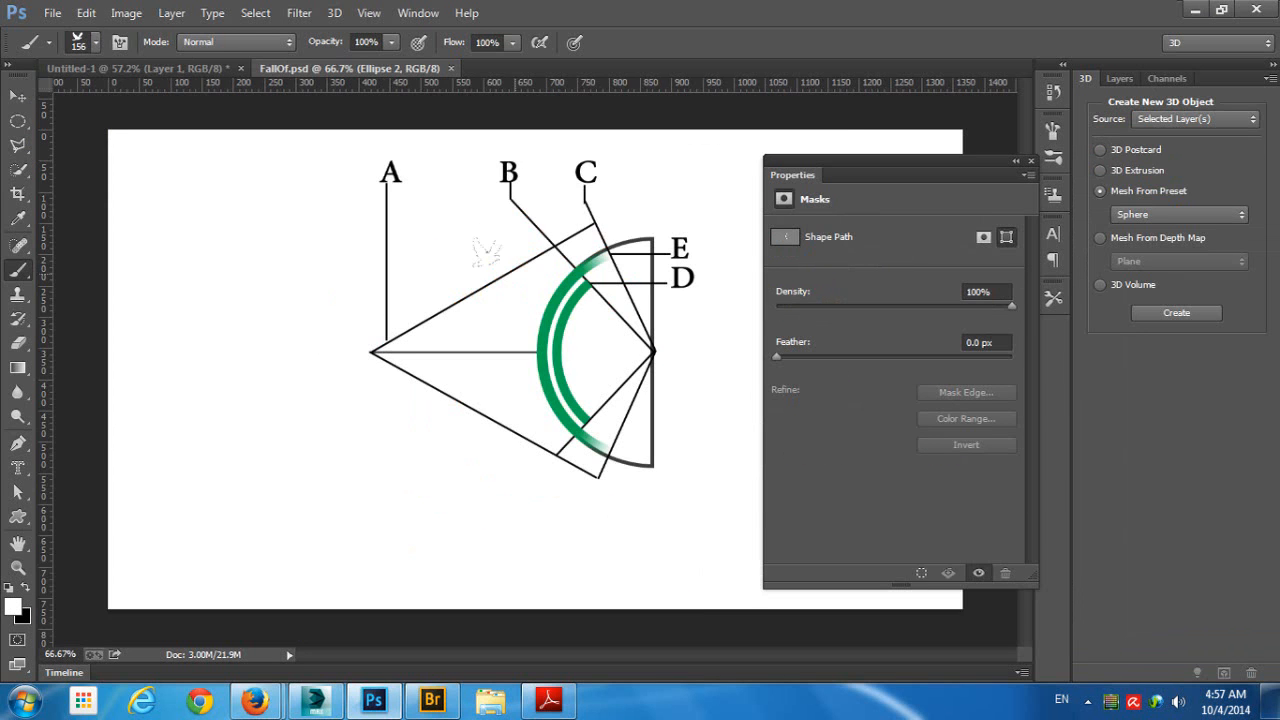
scroll(550, 309, "up", 3)
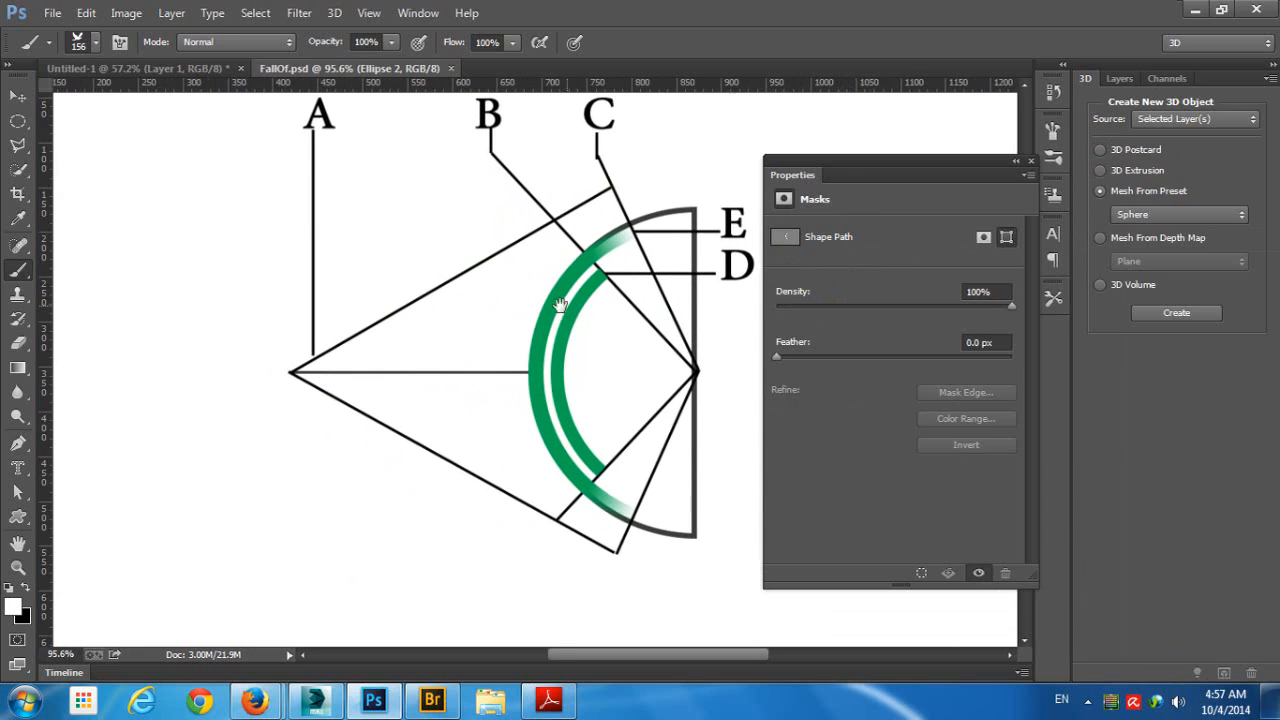
mouse_move(560, 305)
left_mouse_down()
mouse_move(506, 329)
mouse_move(491, 357)
left_mouse_up()
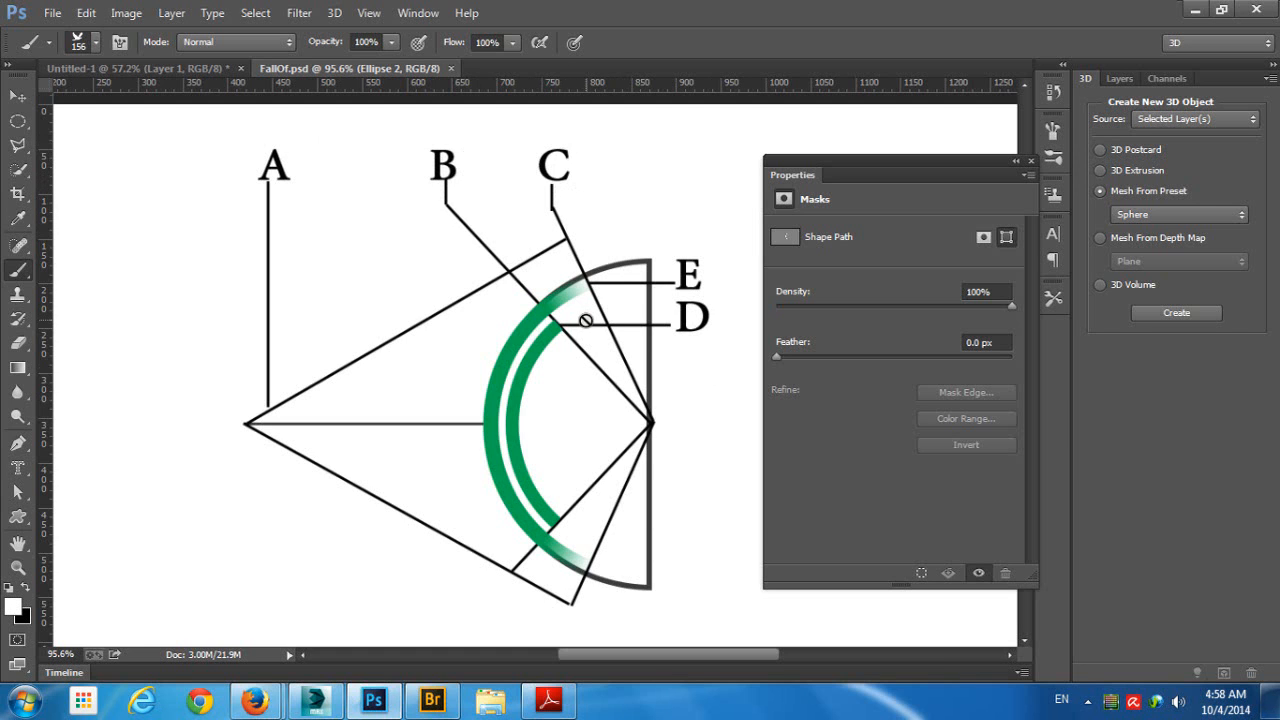
- Return to the Untitled-1 sphere document and reactivate the Brush tool to show the 3D paint settings
left_click(385, 705)
left_click(385, 705)
left_click(212, 70)
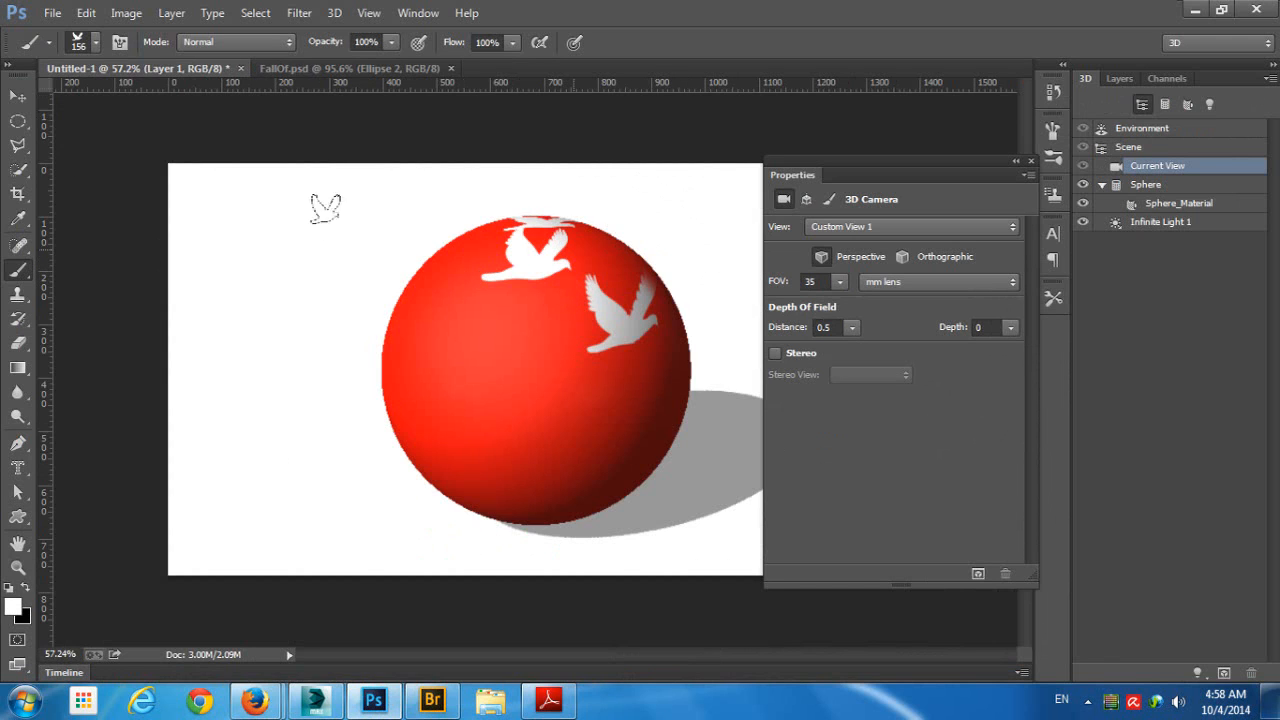
left_click(20, 196)
left_click(20, 295)
left_click(22, 272)
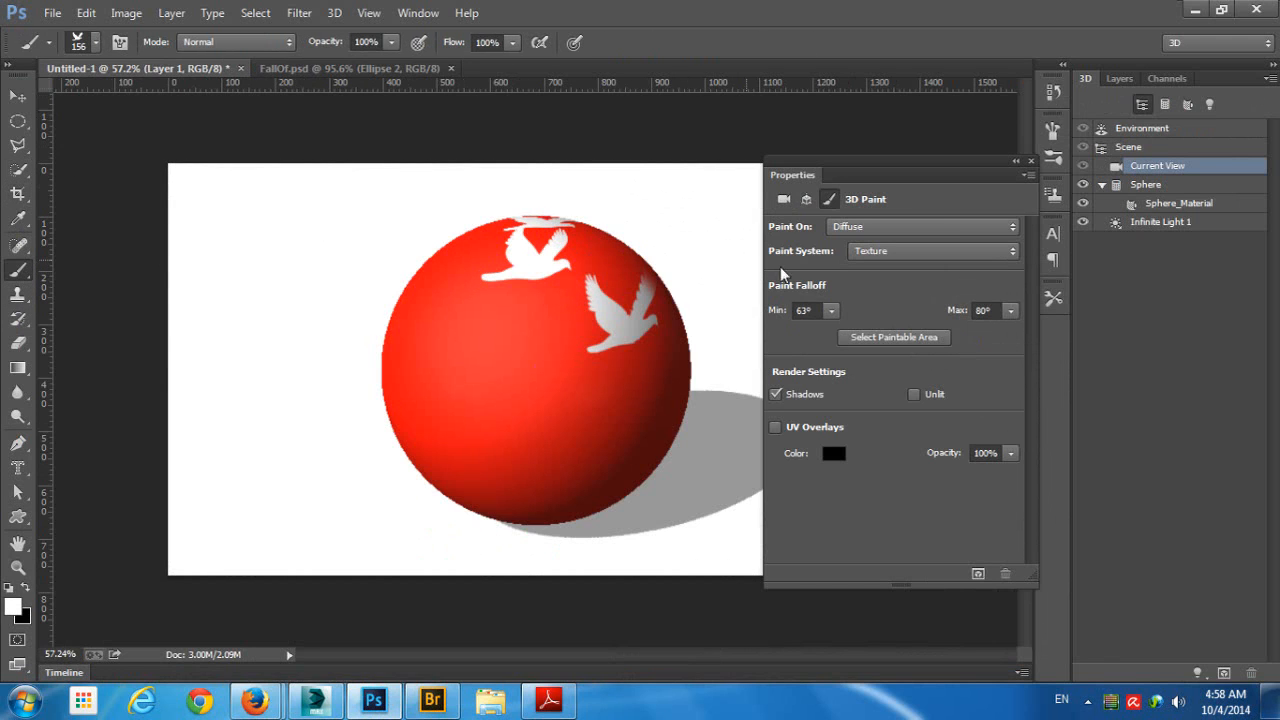
- Set the paint falloff to a minimum of 26° and a maximum of 64°
left_click_drag(812, 310, 716, 312)
key("Tab")
left_click(1009, 311)
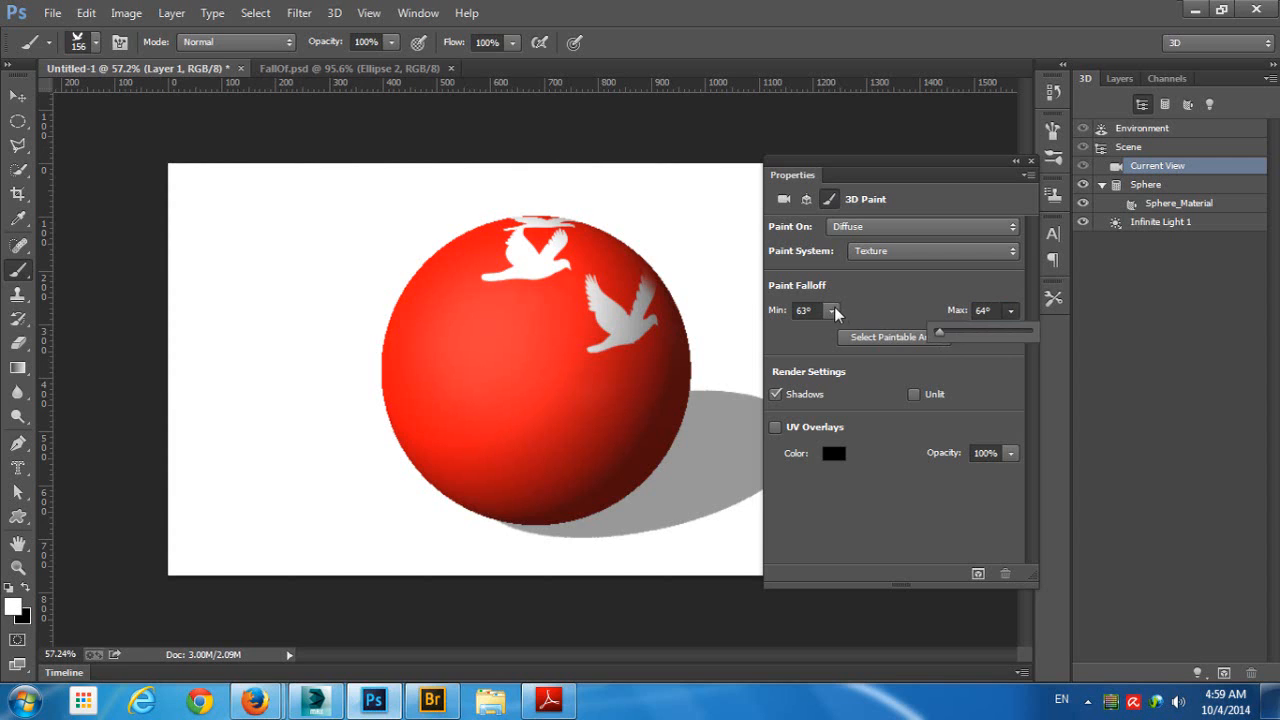
left_click_drag(833, 310, 811, 336)
- Try painting white bird strokes across the whole sphere with the current falloff, and undo them
mouse_move(443, 309)
left_mouse_down()
mouse_move(469, 342)
mouse_move(411, 270)
mouse_move(437, 226)
mouse_move(484, 243)
mouse_move(539, 227)
mouse_move(592, 235)
mouse_move(639, 285)
mouse_move(654, 340)
mouse_move(645, 385)
mouse_move(597, 462)
mouse_move(482, 470)
mouse_move(375, 356)
mouse_move(392, 265)
mouse_move(489, 220)
mouse_move(609, 258)
mouse_move(532, 393)
mouse_move(475, 305)
mouse_move(552, 378)
mouse_move(467, 388)
mouse_move(600, 434)
left_mouse_up()
key("z")
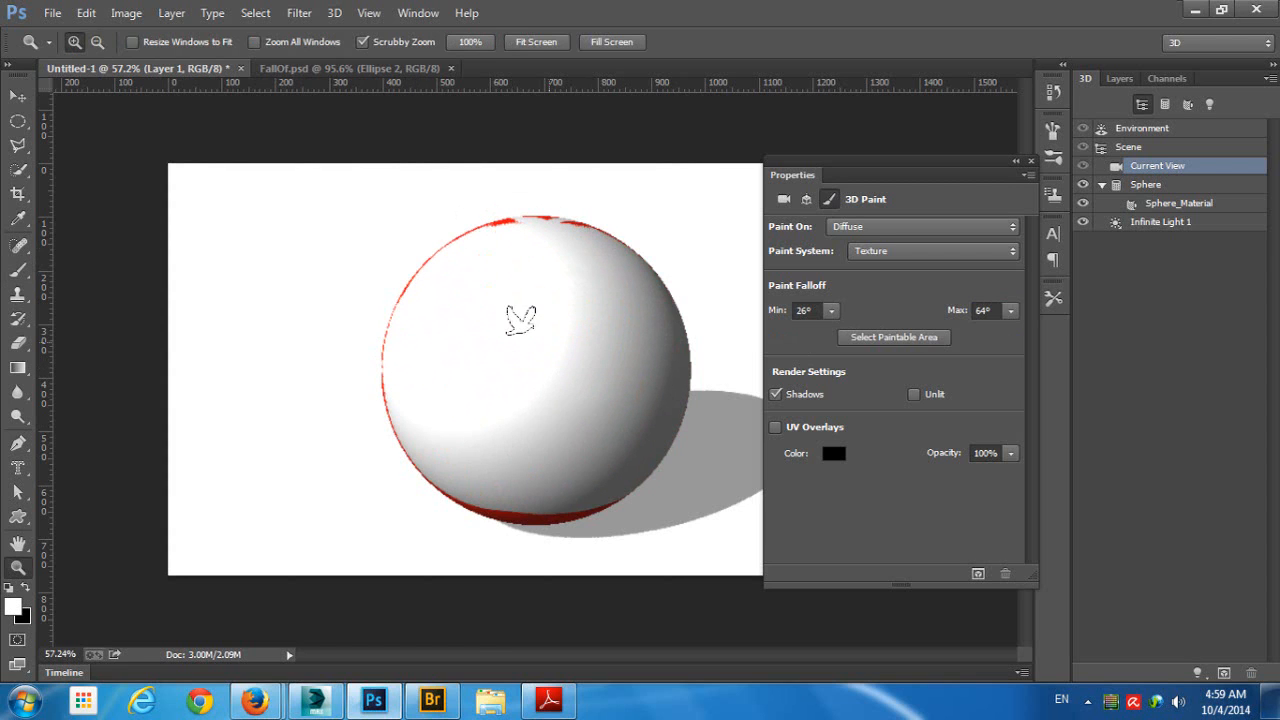
key("ctrl+z")
- Preview the paintable area as a selection, clear it, and reselect it with the maximum falloff at 42°
left_click(893, 338)
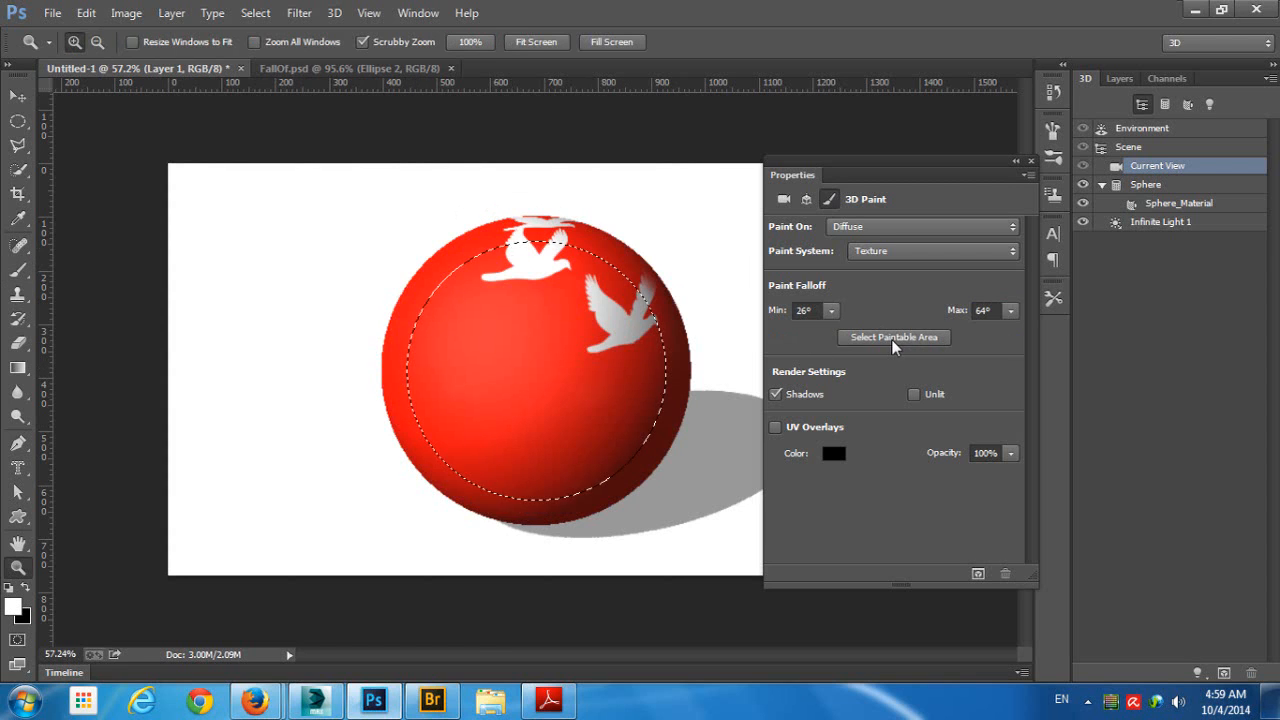
key("ctrl+d")
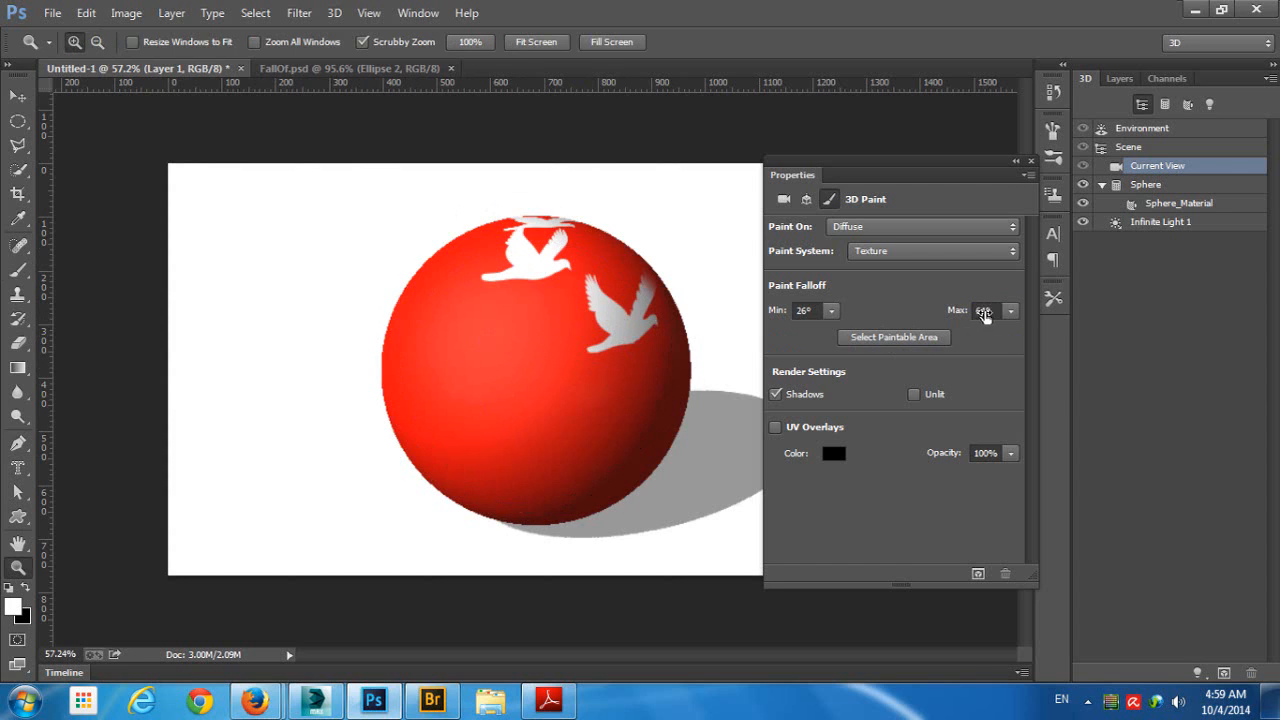
left_click(906, 341)
- Set the maximum falloff to 90°, select the paintable area and clear the selection
left_click(1009, 312)
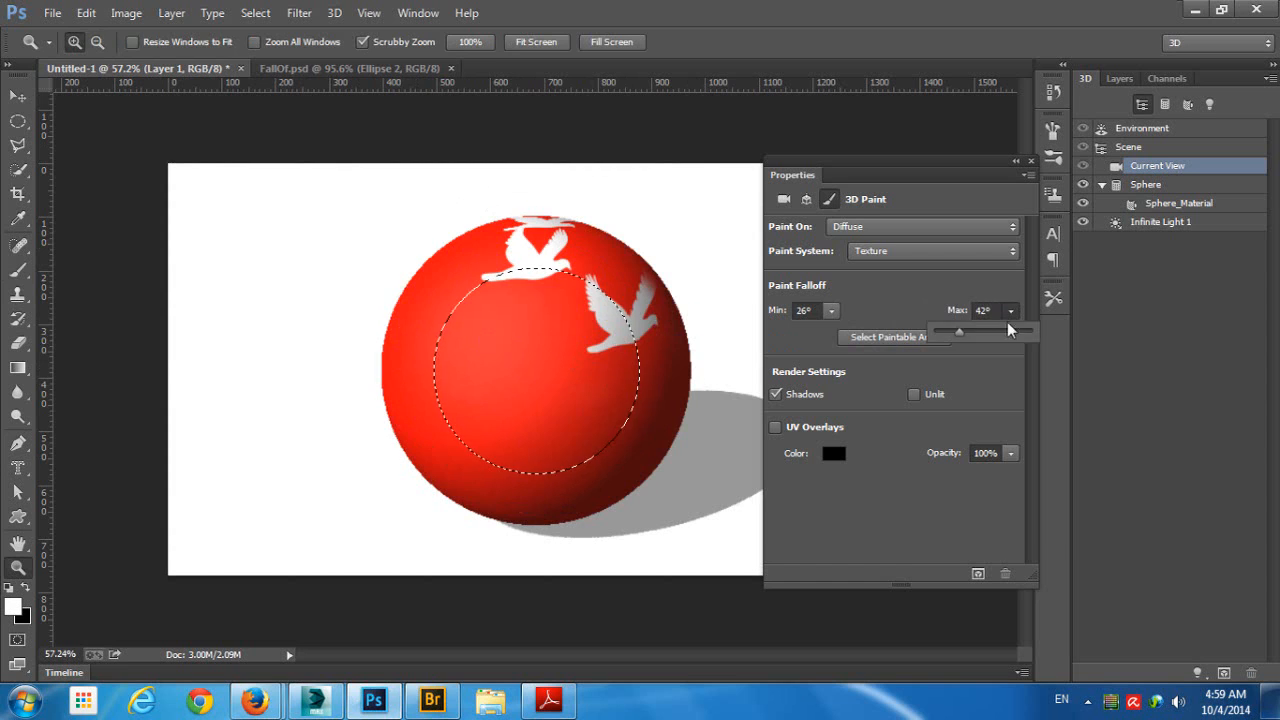
left_click_drag(1007, 323, 1064, 335)
left_click(861, 341)
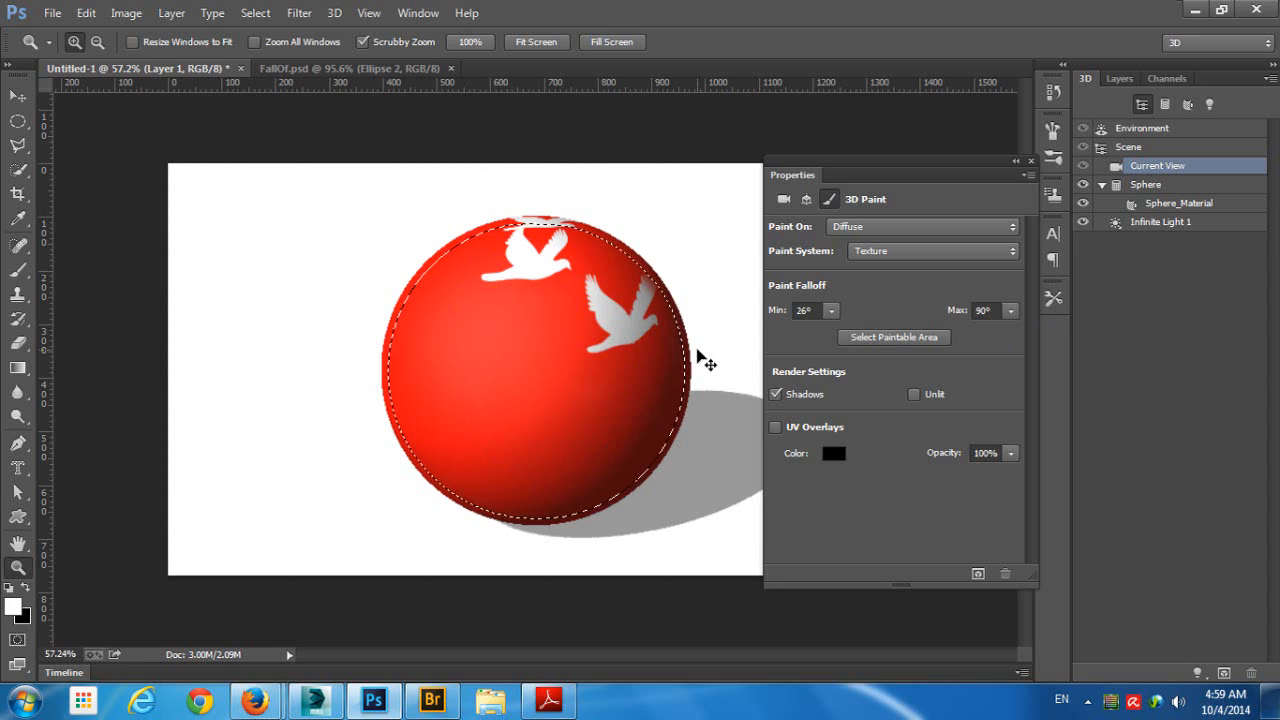
key("ctrl+d")
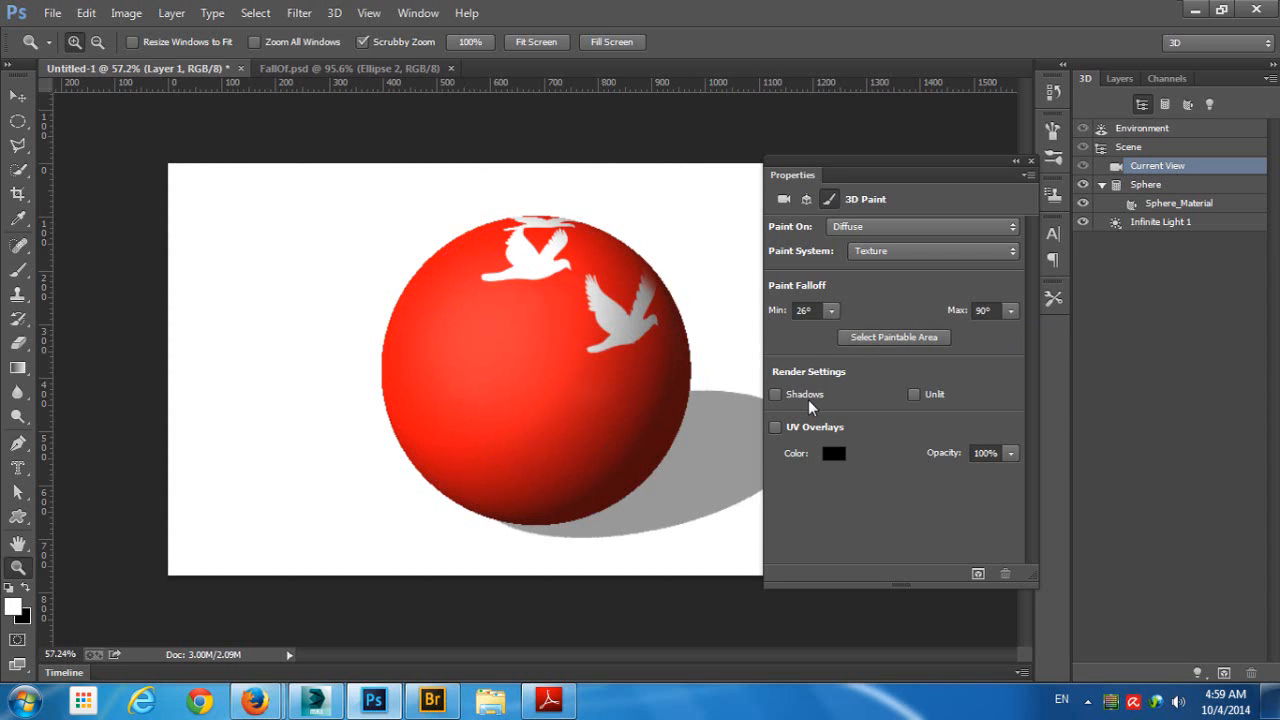
- Try the Shadows, Unlit and UV Overlays render settings on the sphere, restoring each one
left_click(808, 399)
left_click(809, 400)
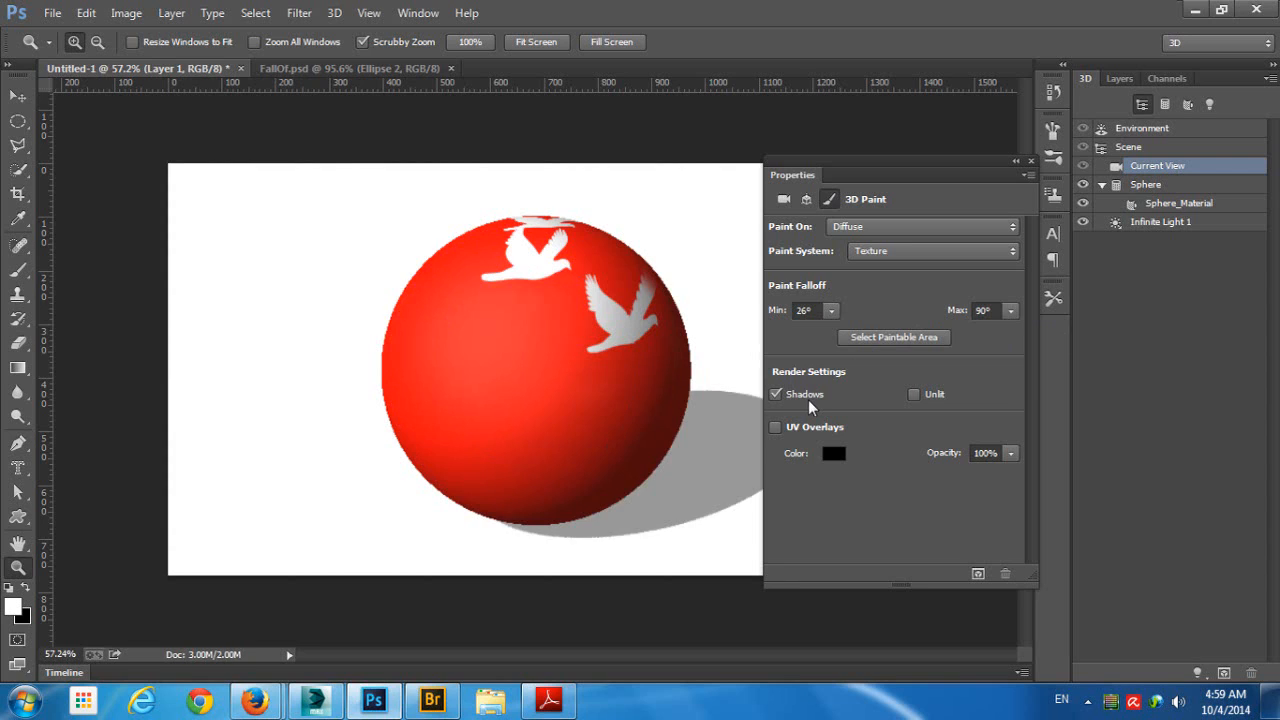
left_click(914, 395)
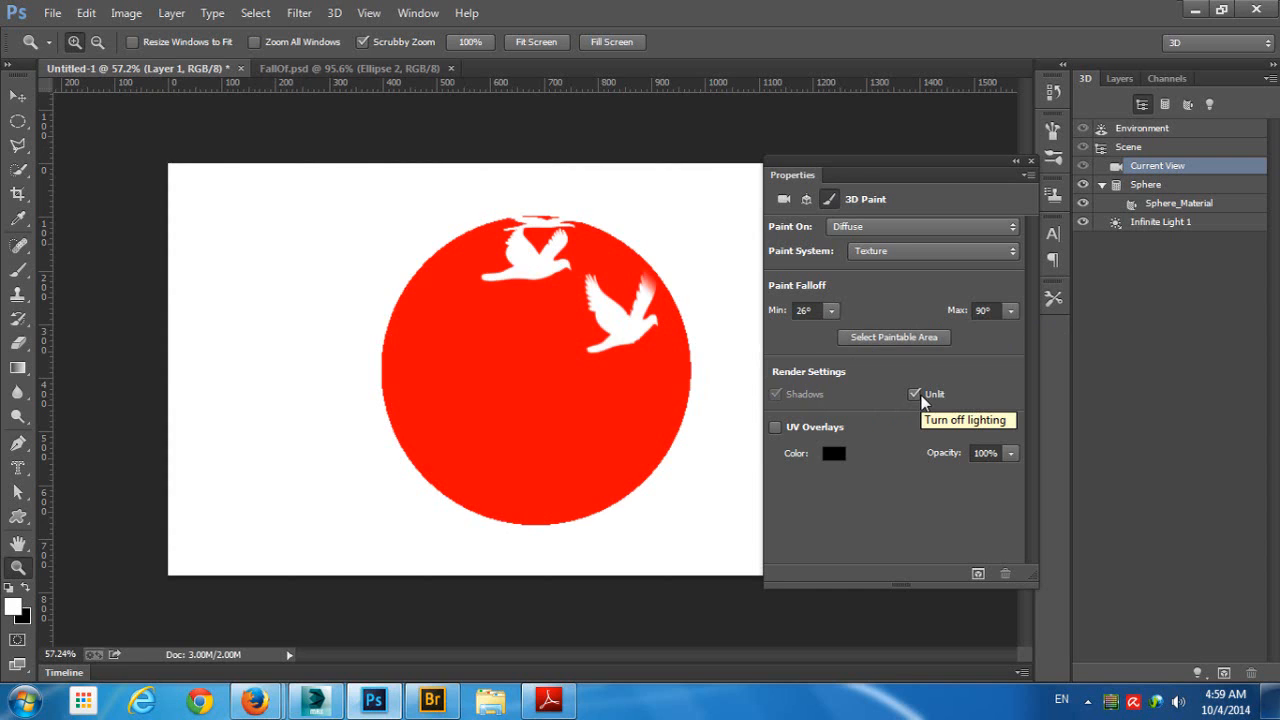
left_click(921, 397)
left_click(921, 397)
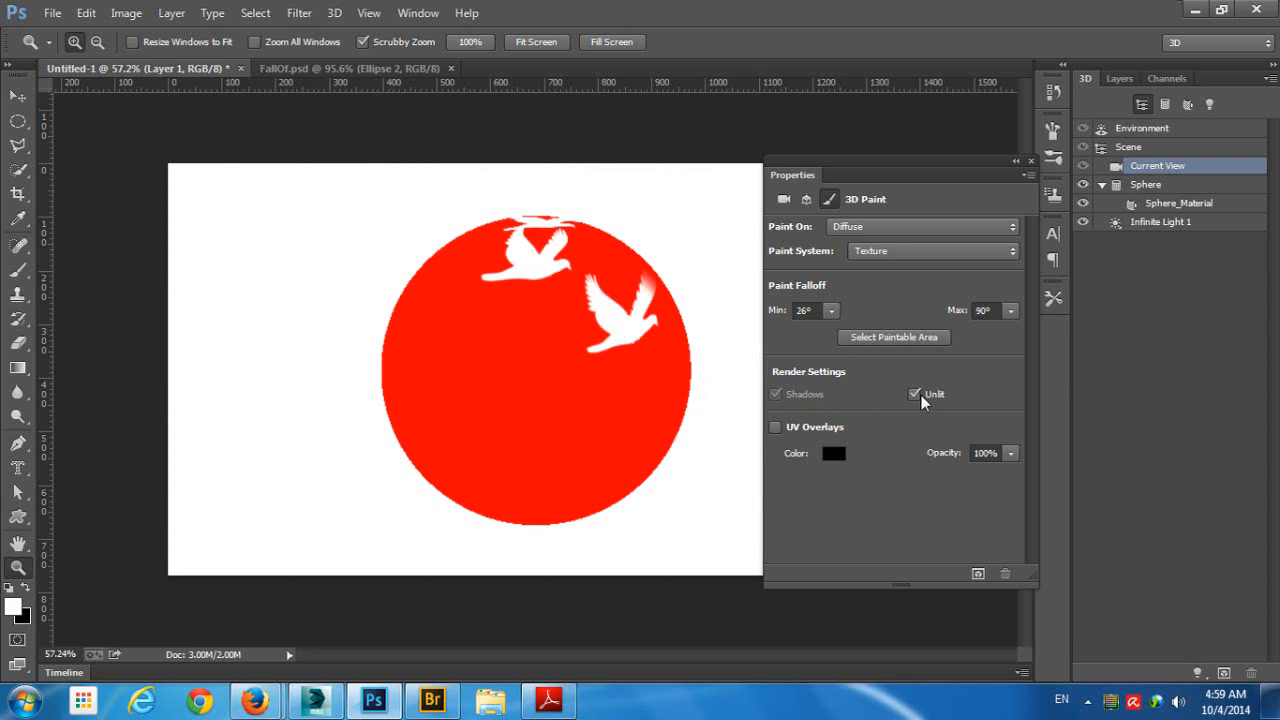
left_click(921, 397)
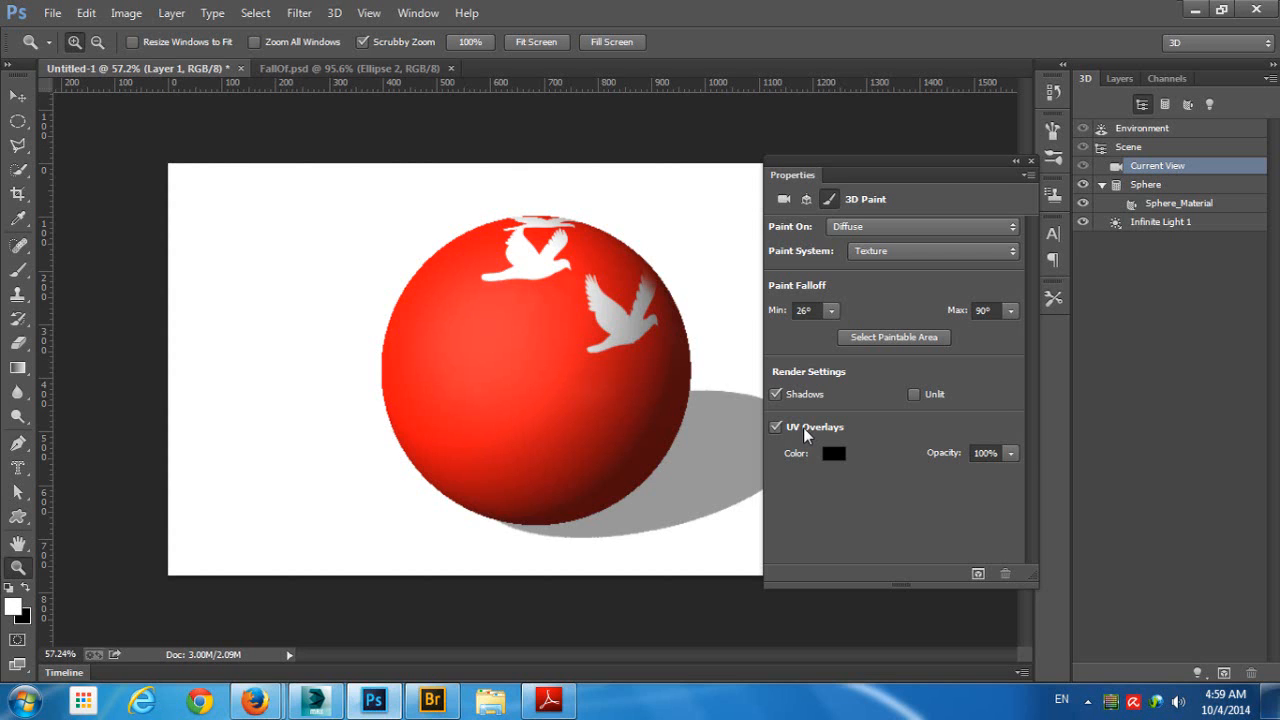
left_click(803, 427)
- Open the sphere material's diffuse texture for editing and turn on its UV overlays
left_click(316, 70)
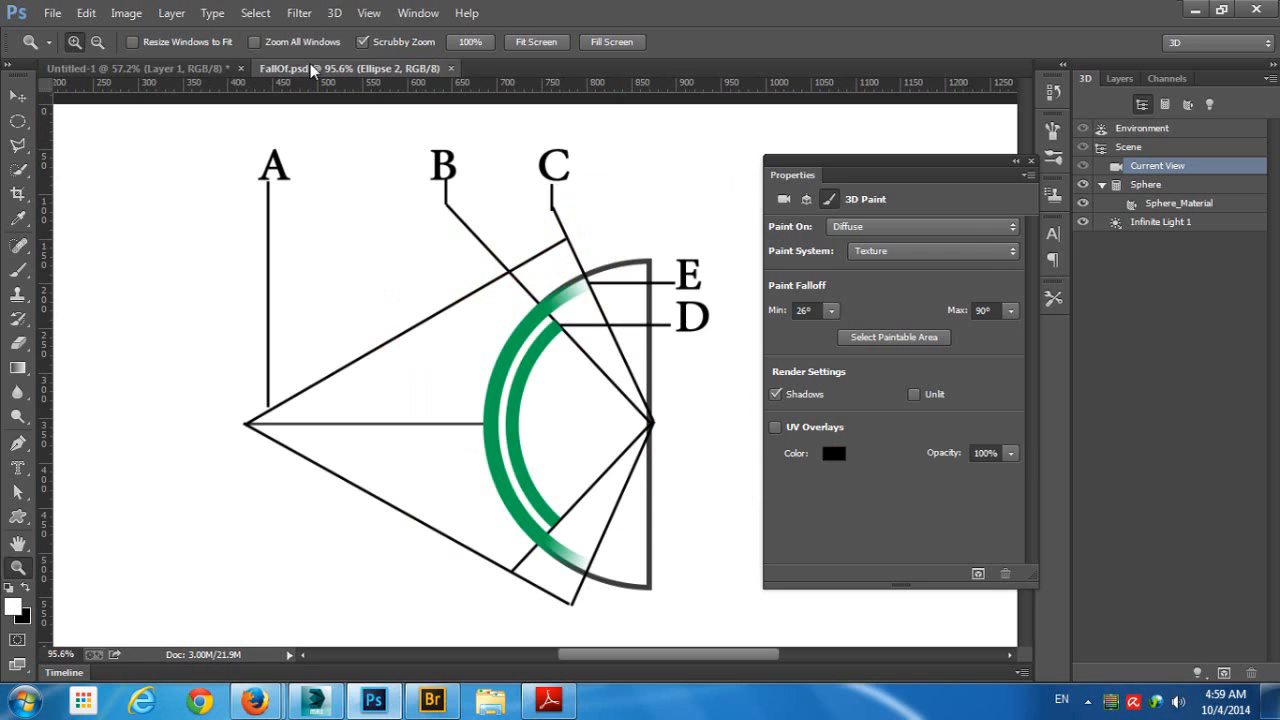
left_click(70, 67)
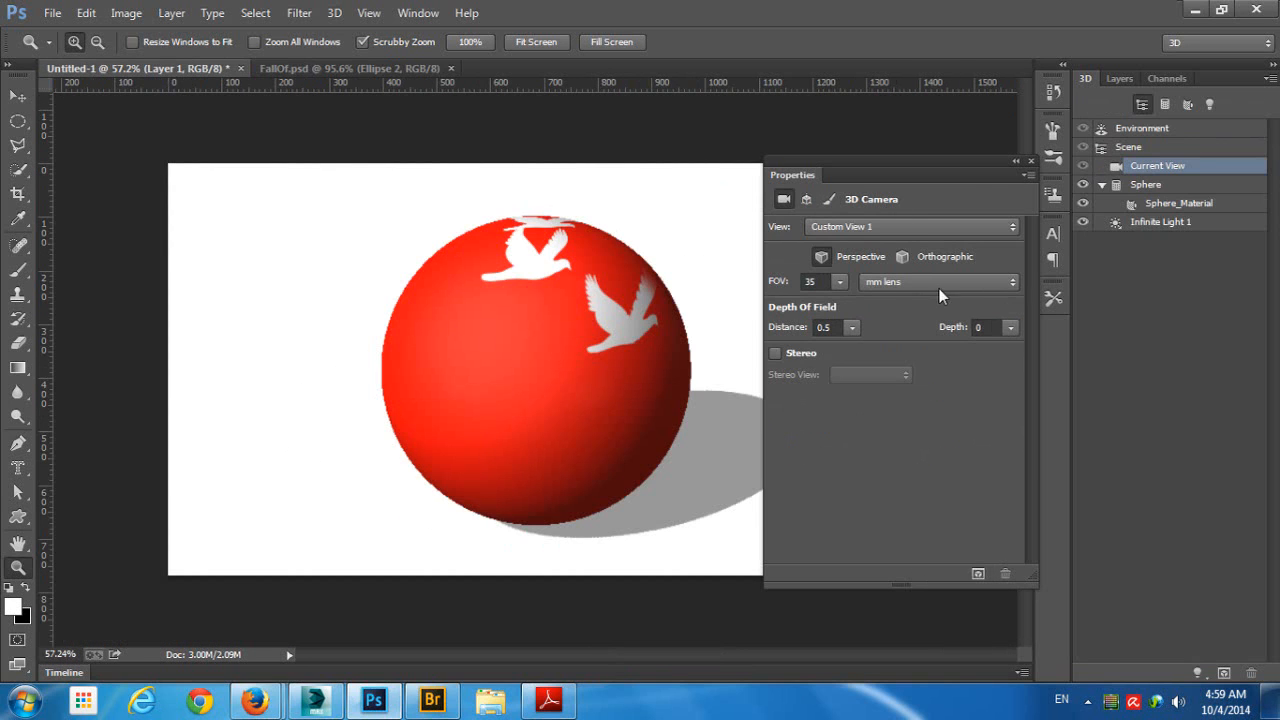
left_click(1162, 220)
left_click(1170, 203)
left_click(868, 226)
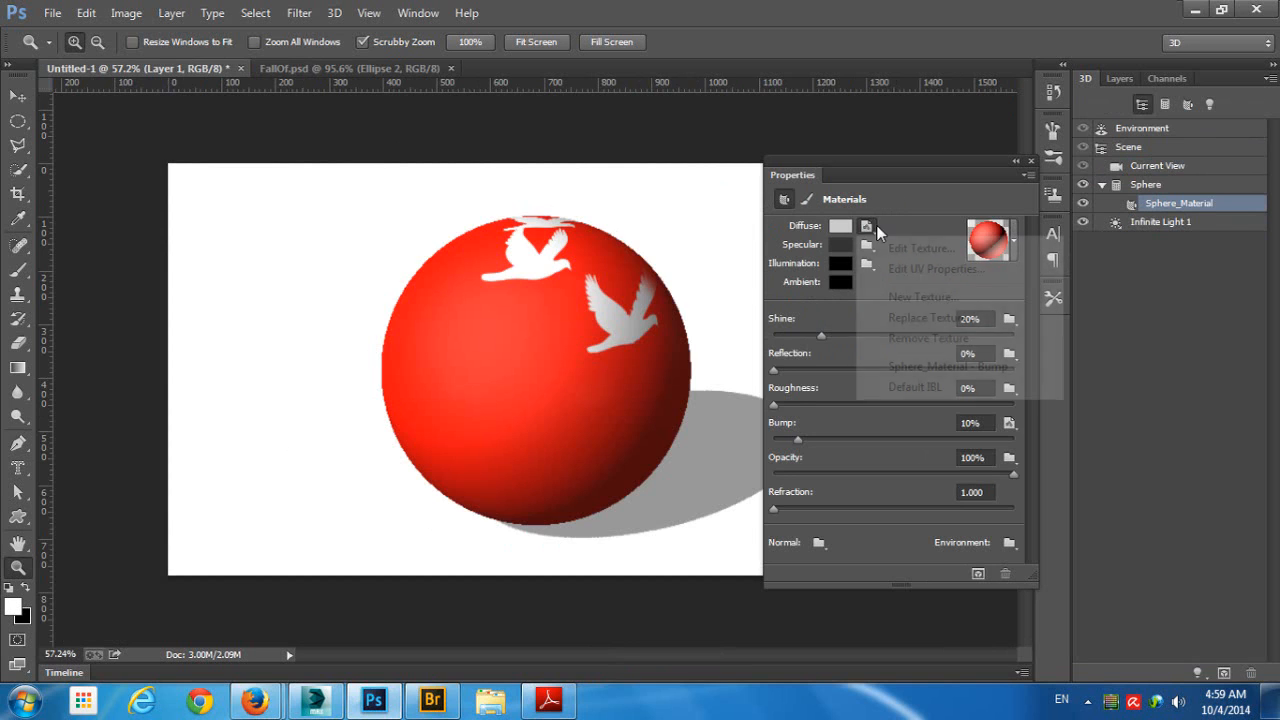
left_click(926, 249)
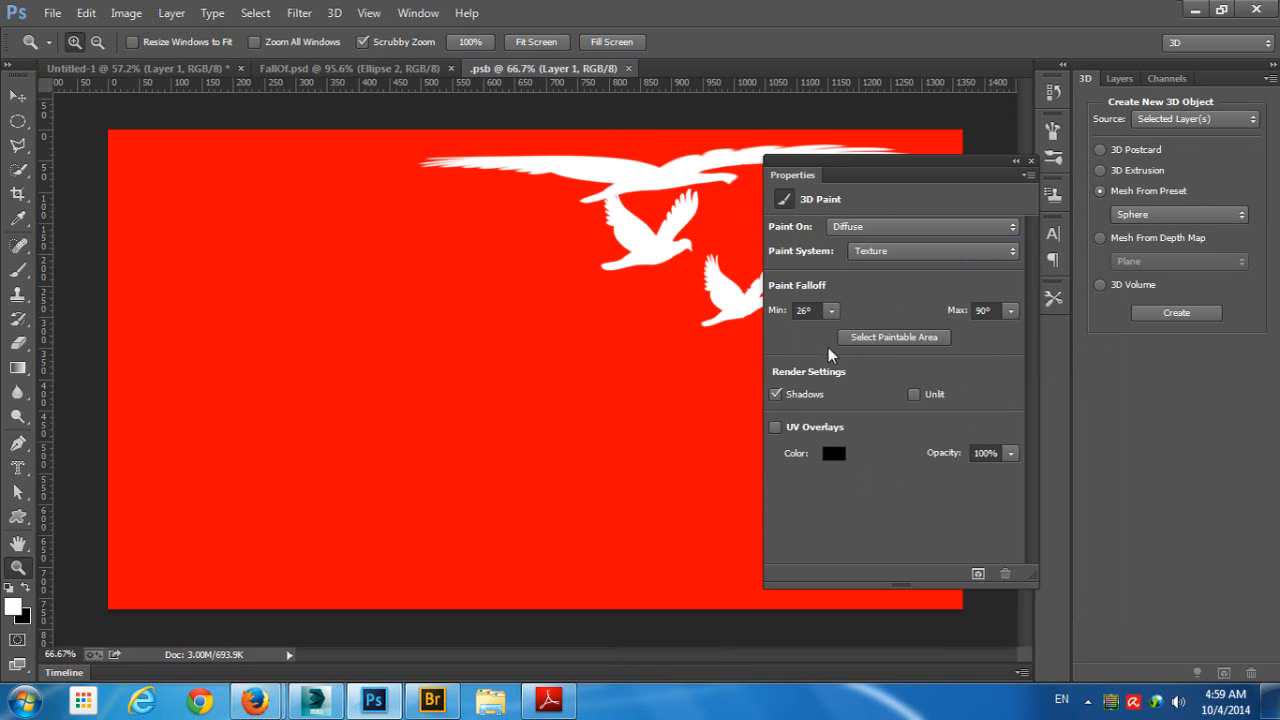
left_click(776, 427)
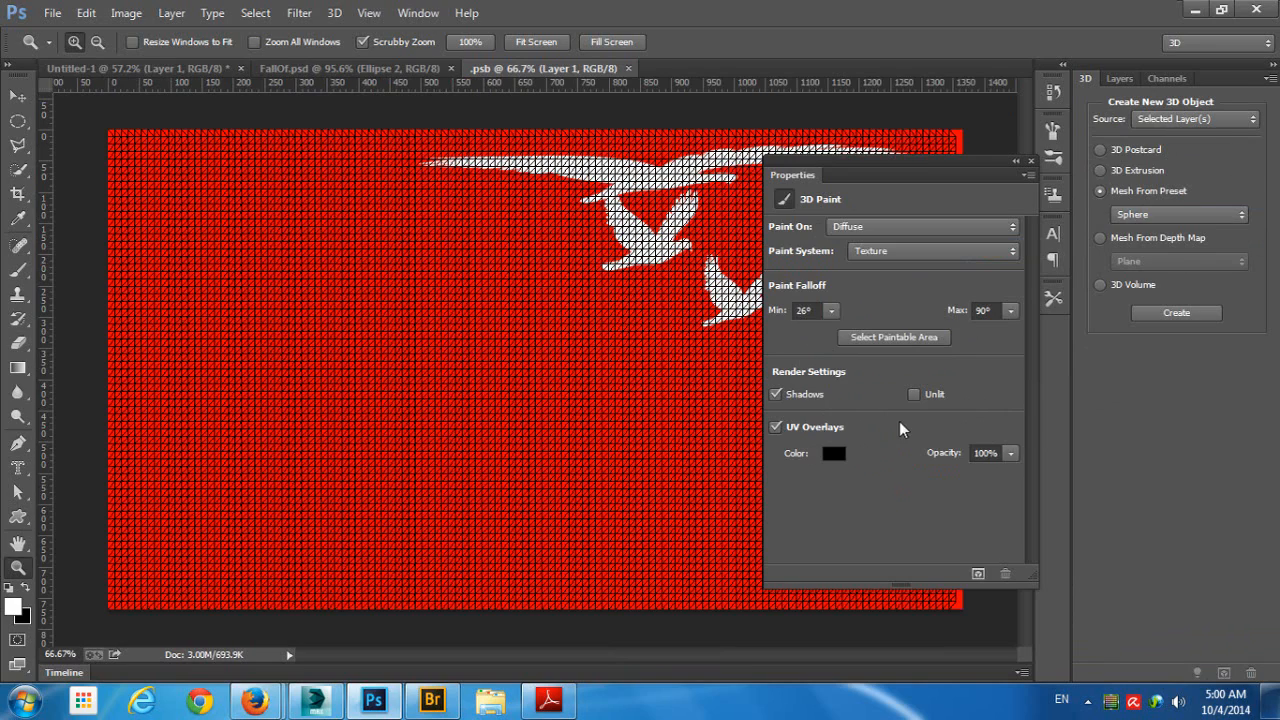
- Try white as the UV overlay color, cancel the change, and try out the overlay opacity setting
left_click(833, 454)
mouse_move(860, 300)
left_mouse_down()
mouse_move(871, 277)
mouse_move(760, 163)
mouse_move(829, 148)
mouse_move(725, 136)
left_mouse_up()
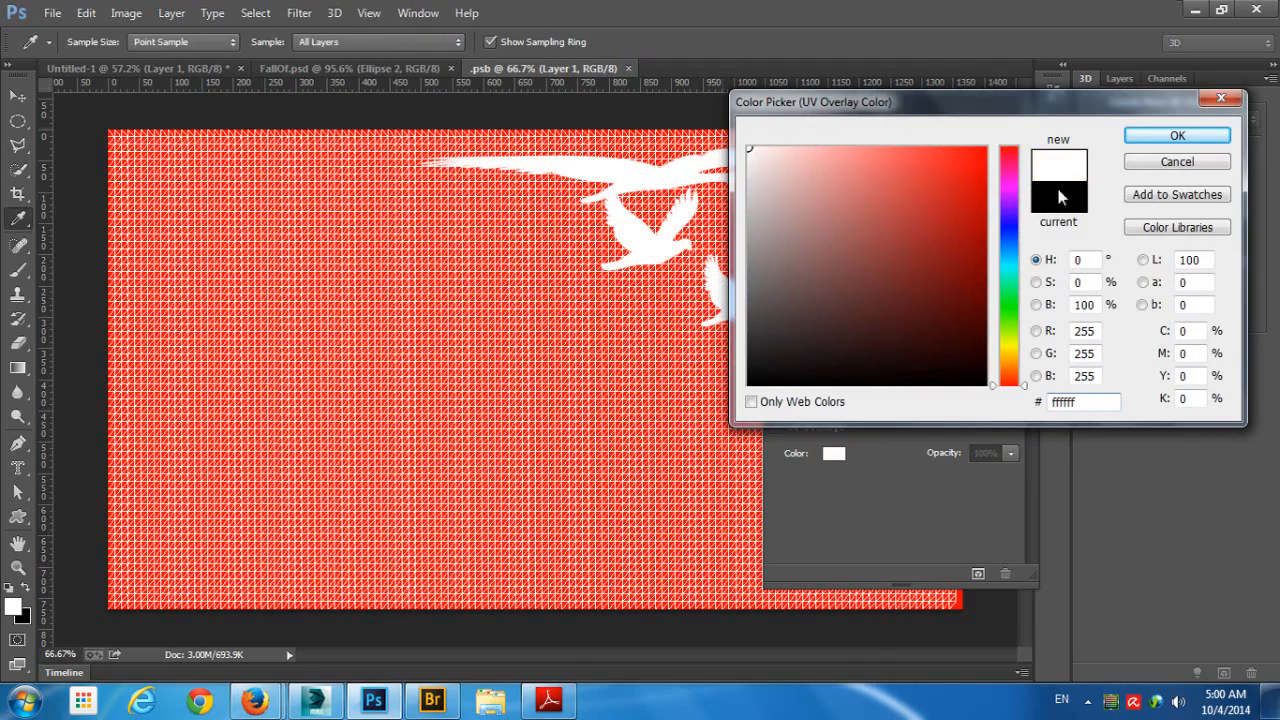
left_click(1177, 161)
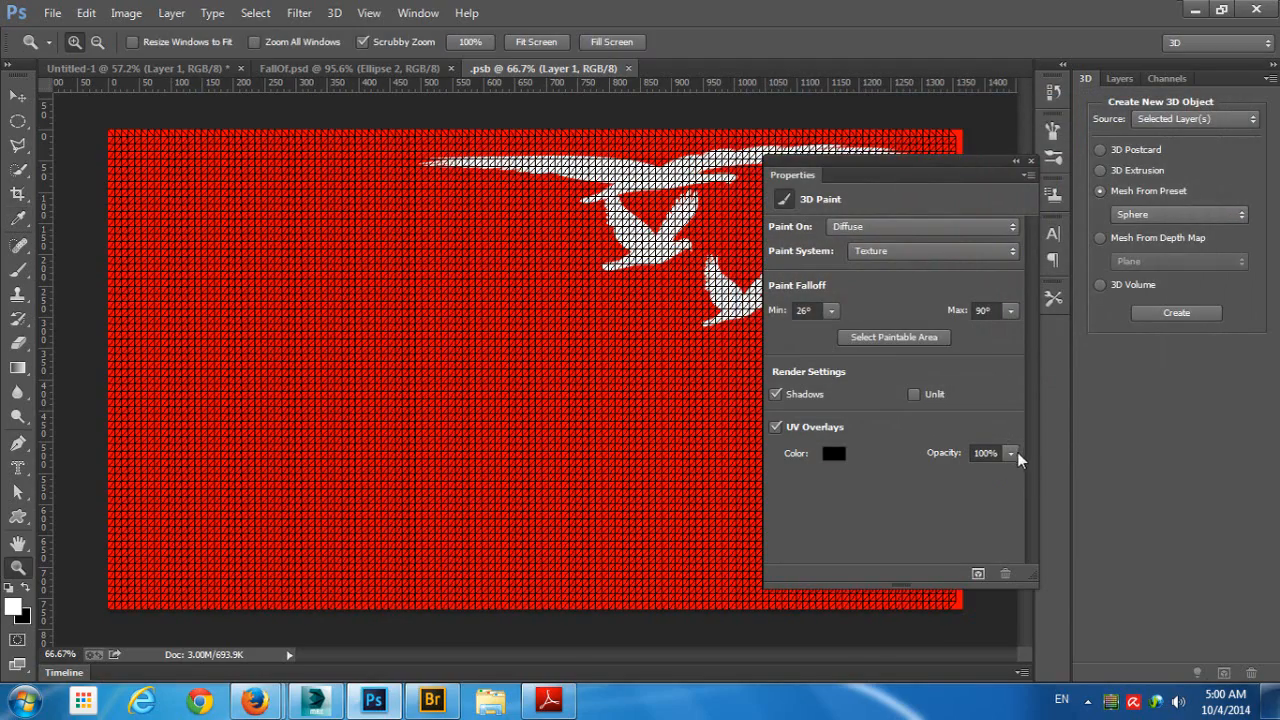
left_click_drag(1011, 453, 974, 500)
- Close the 3D paint properties and return to the Untitled-1 document with the sphere
left_click(1032, 161)
left_click(1032, 161)
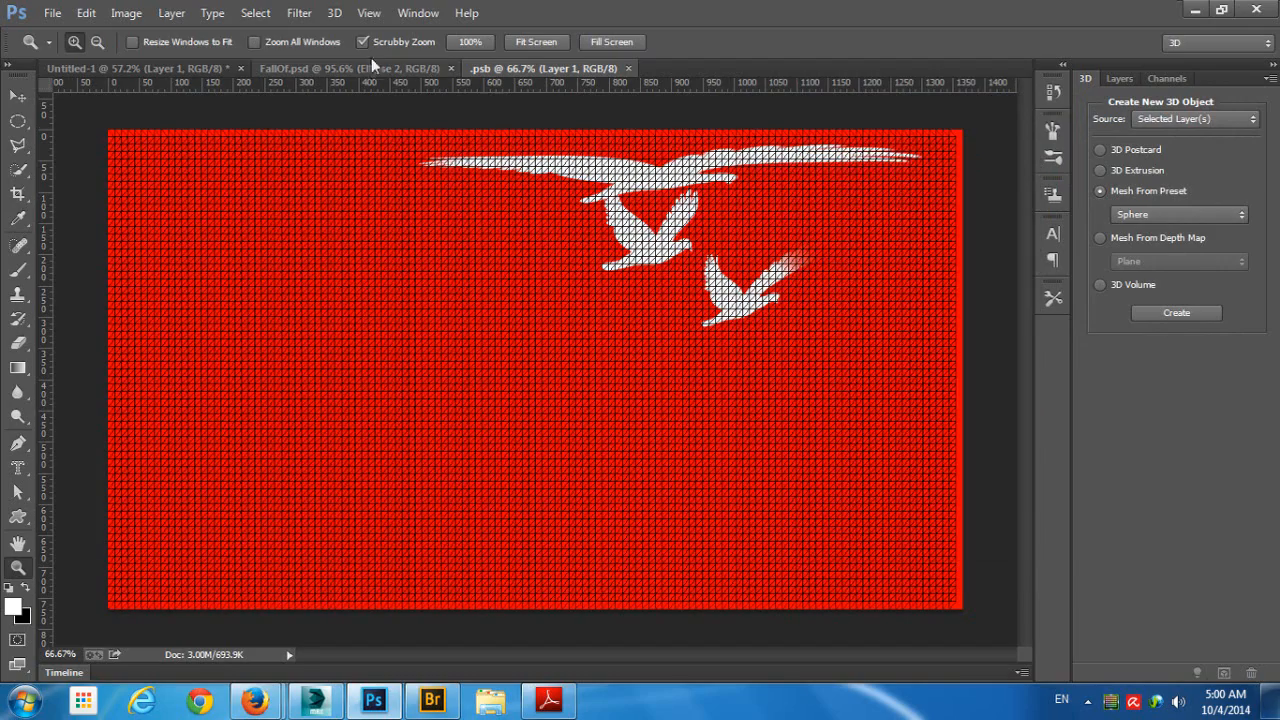
left_click(334, 68)
left_click(184, 67)
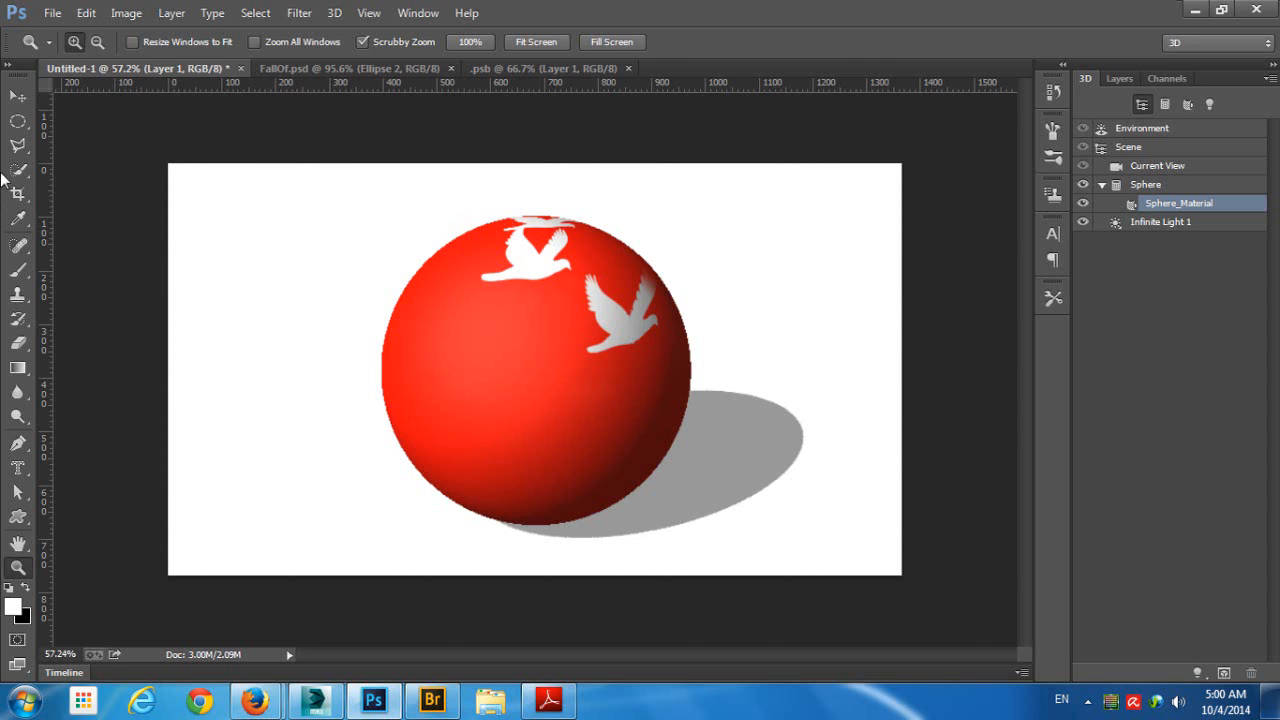
- Draw a rectangular marquee around the upper part of the sphere and hide the polygons within the selection
left_click(17, 96)
right_click(19, 122)
left_click(90, 101)
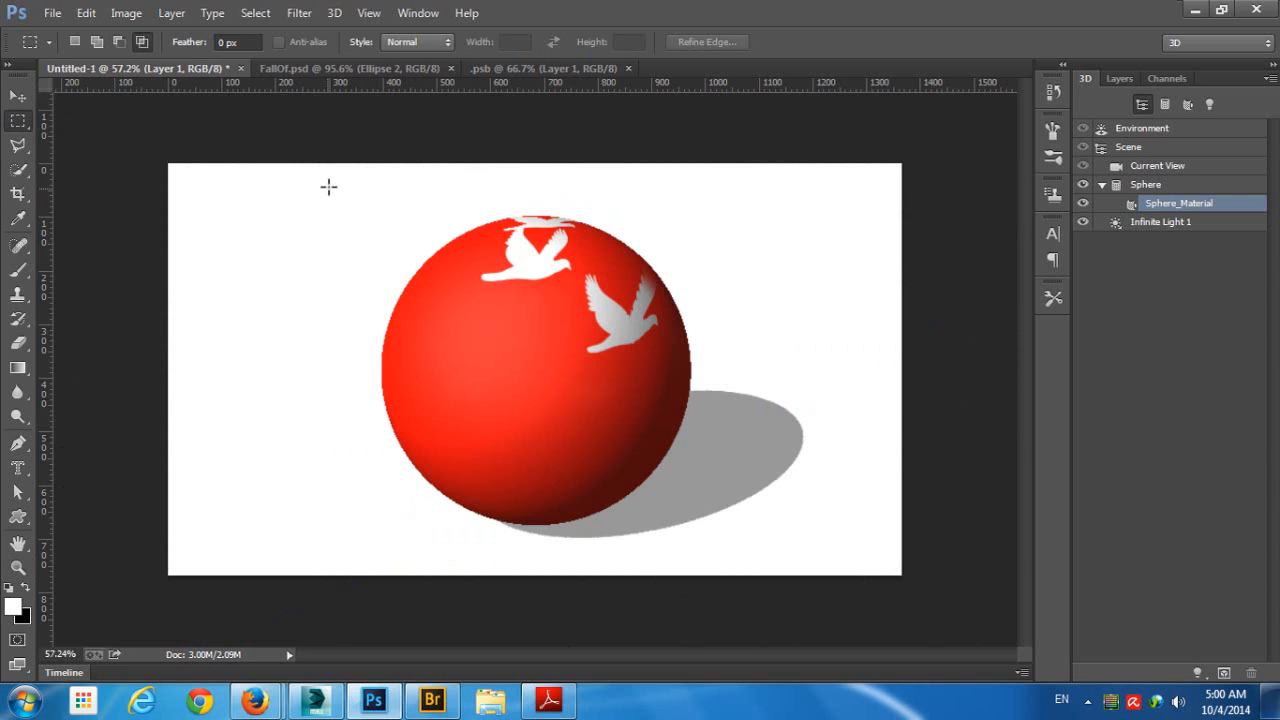
left_click_drag(335, 180, 769, 342)
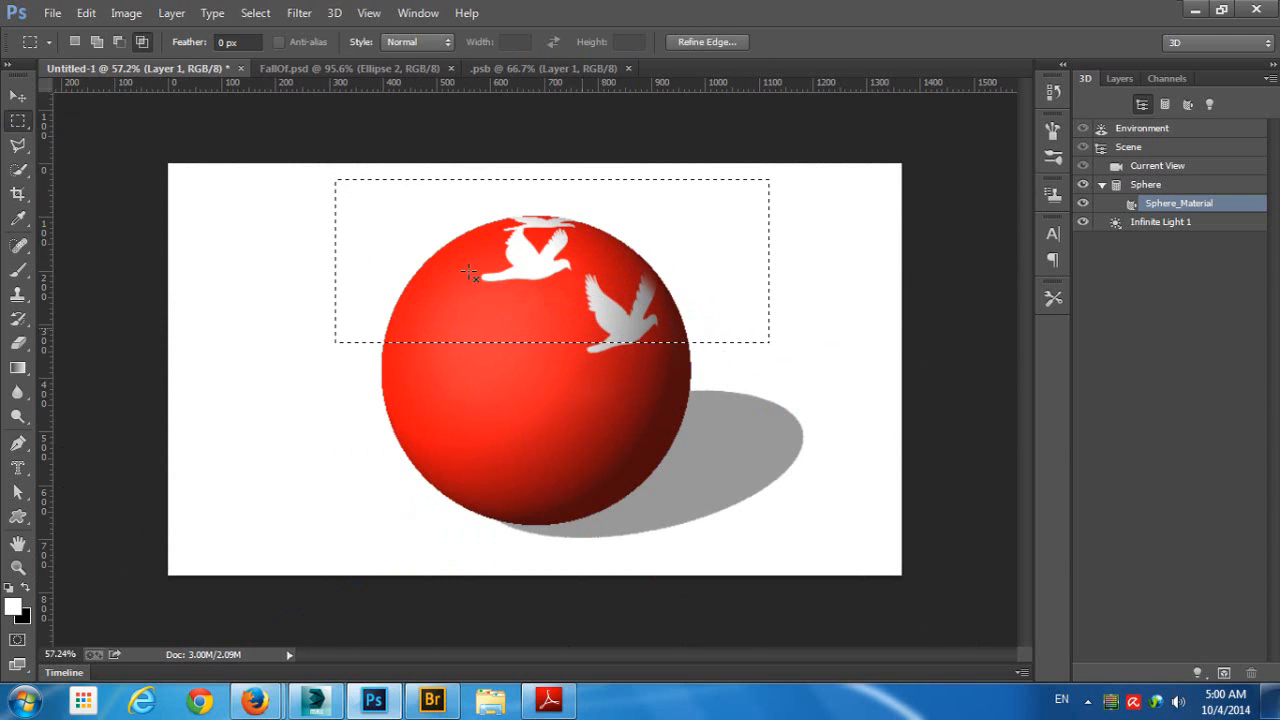
left_click(334, 13)
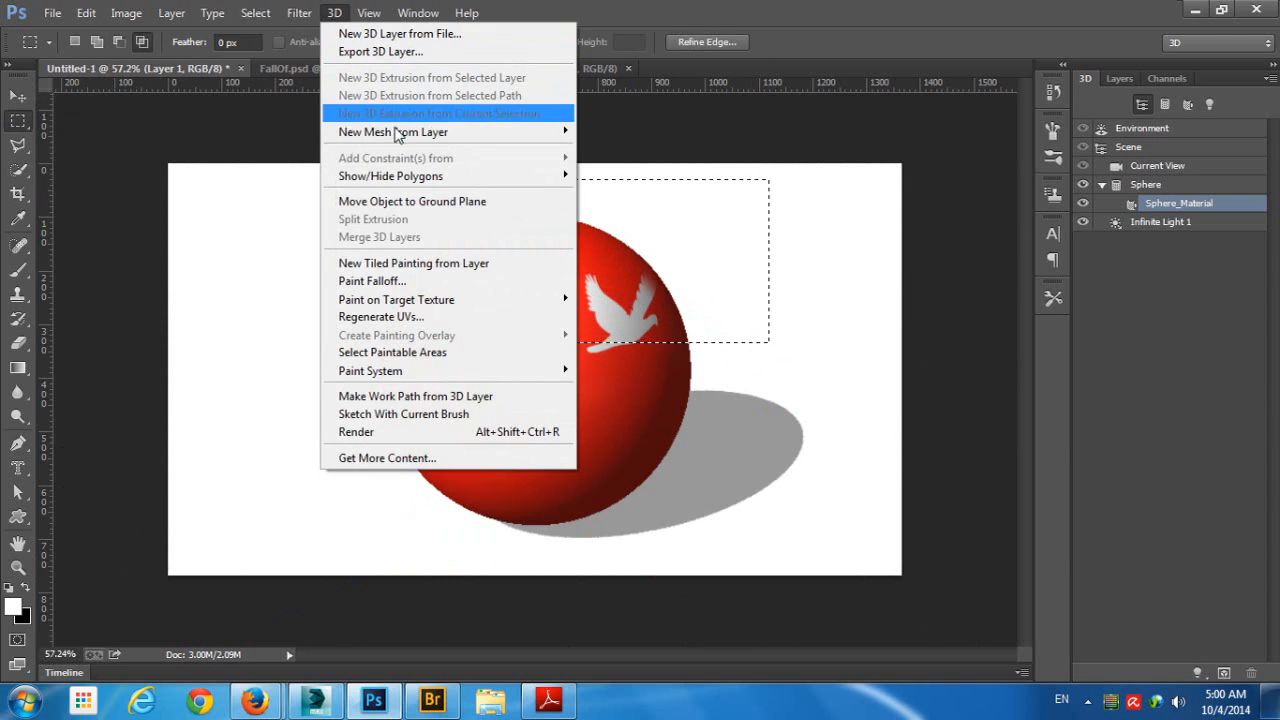
mouse_move(385, 176)
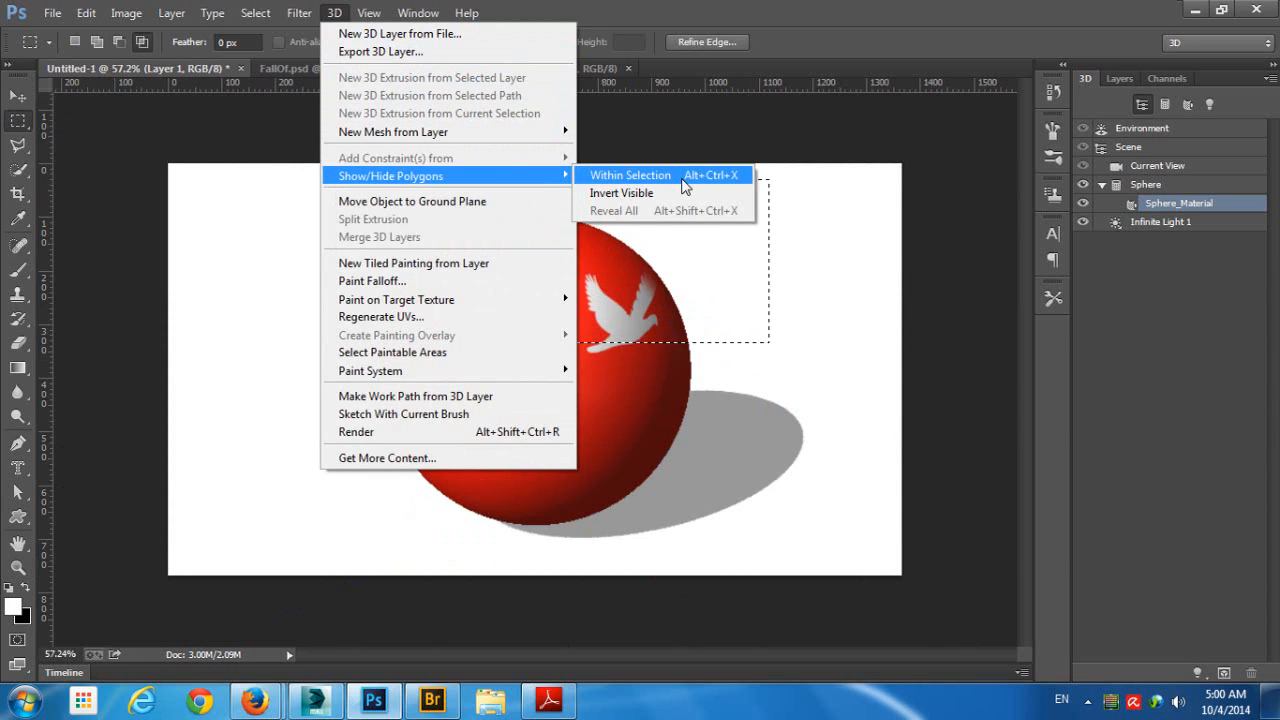
left_click(684, 176)
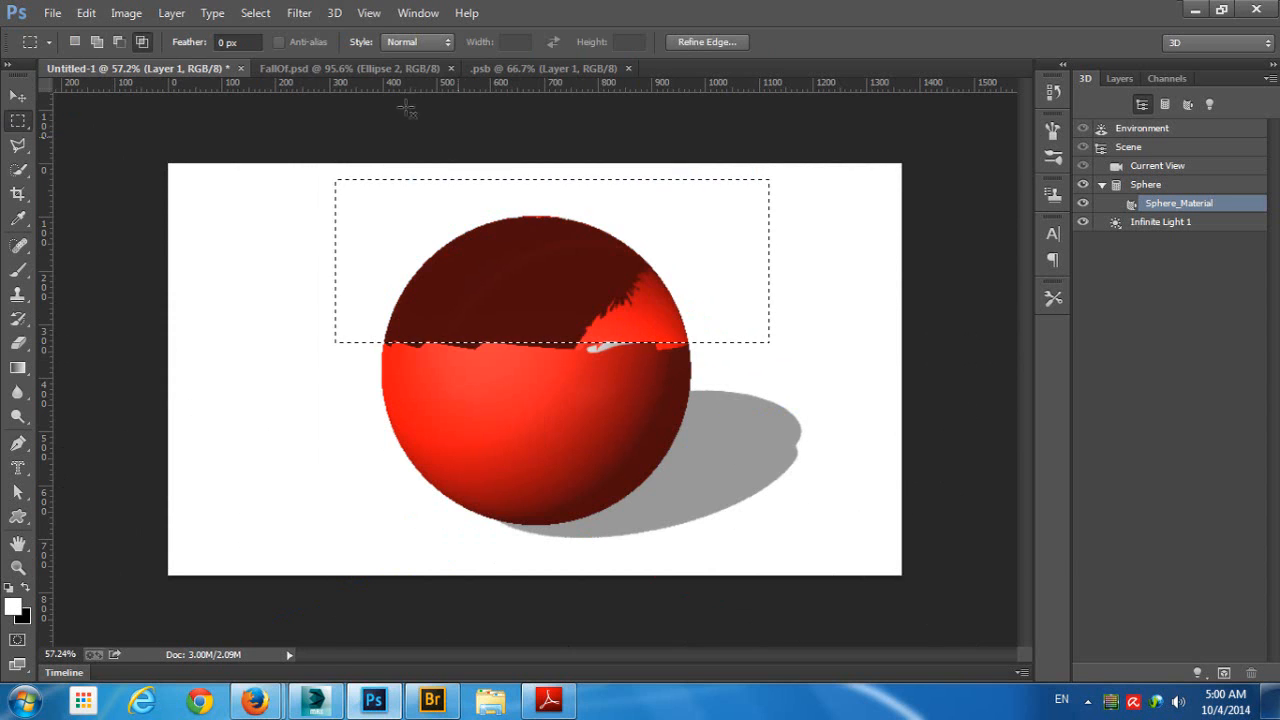
- Hide the exposed inner polygons within the same selection, and reveal all of the sphere's polygons again
left_click(334, 13)
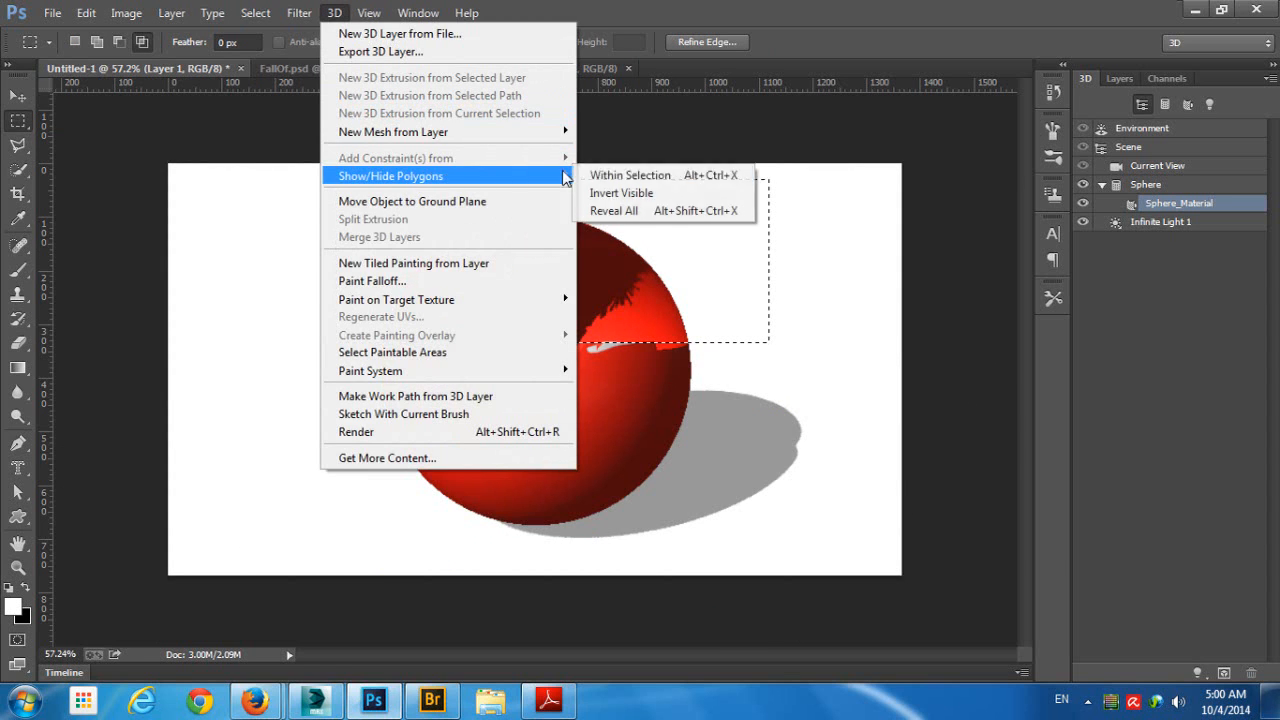
left_click(597, 177)
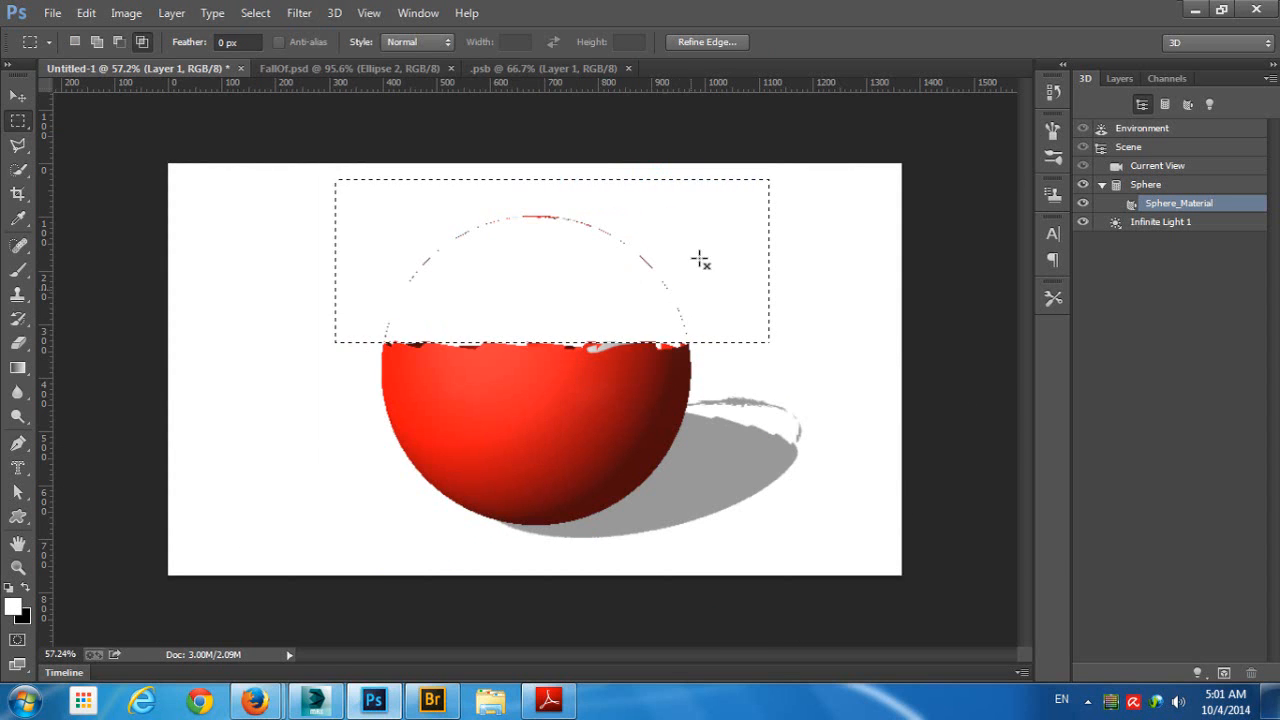
left_click(18, 96)
left_click(731, 234)
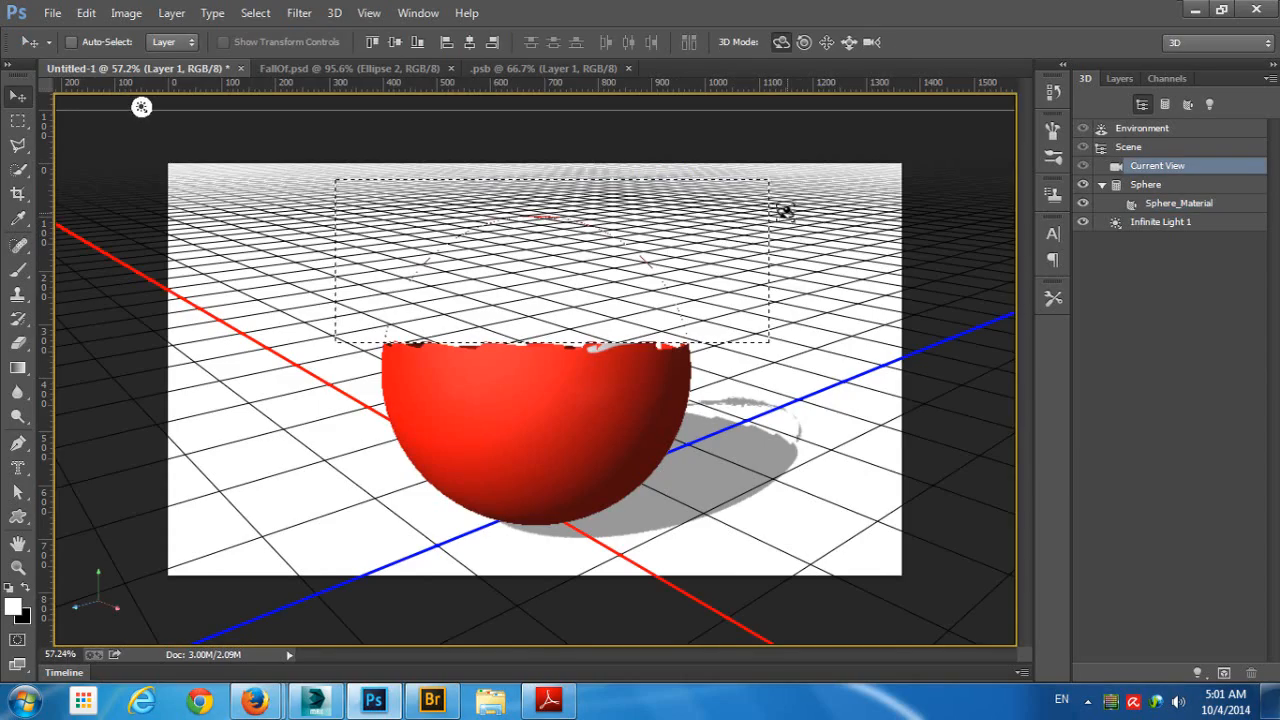
left_click_drag(786, 209, 378, 250)
left_click(334, 13)
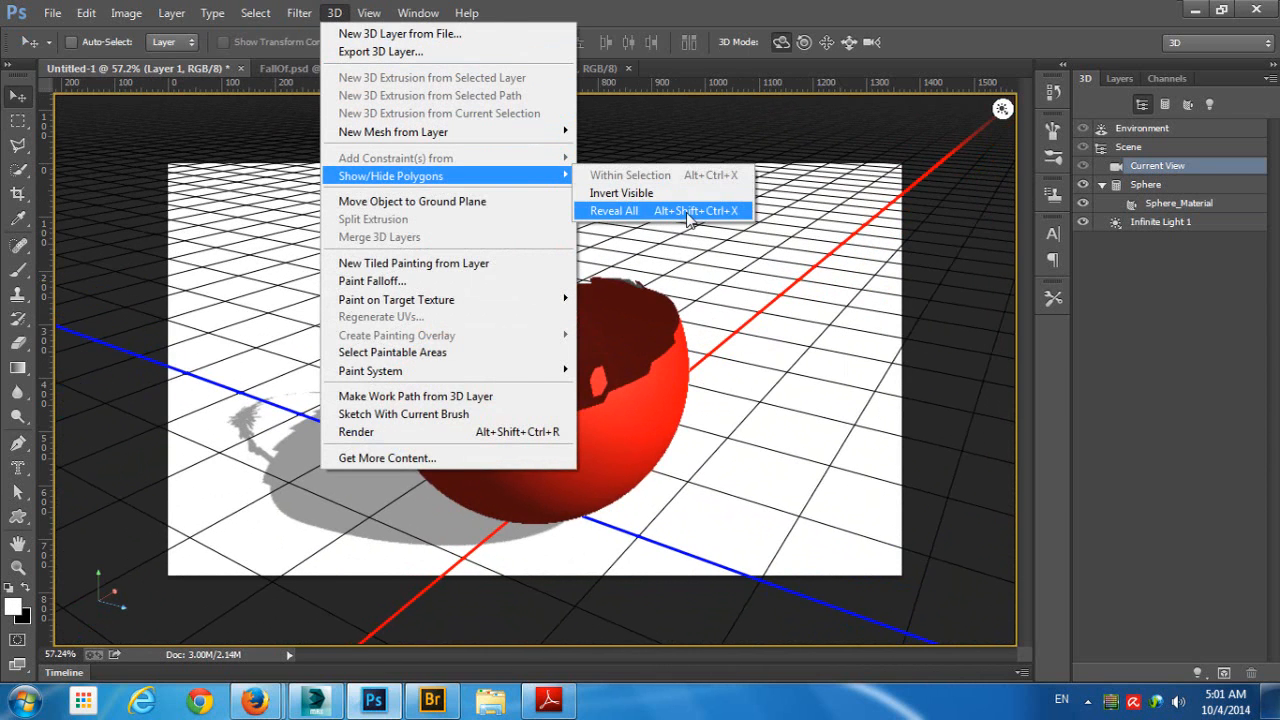
left_click(688, 213)
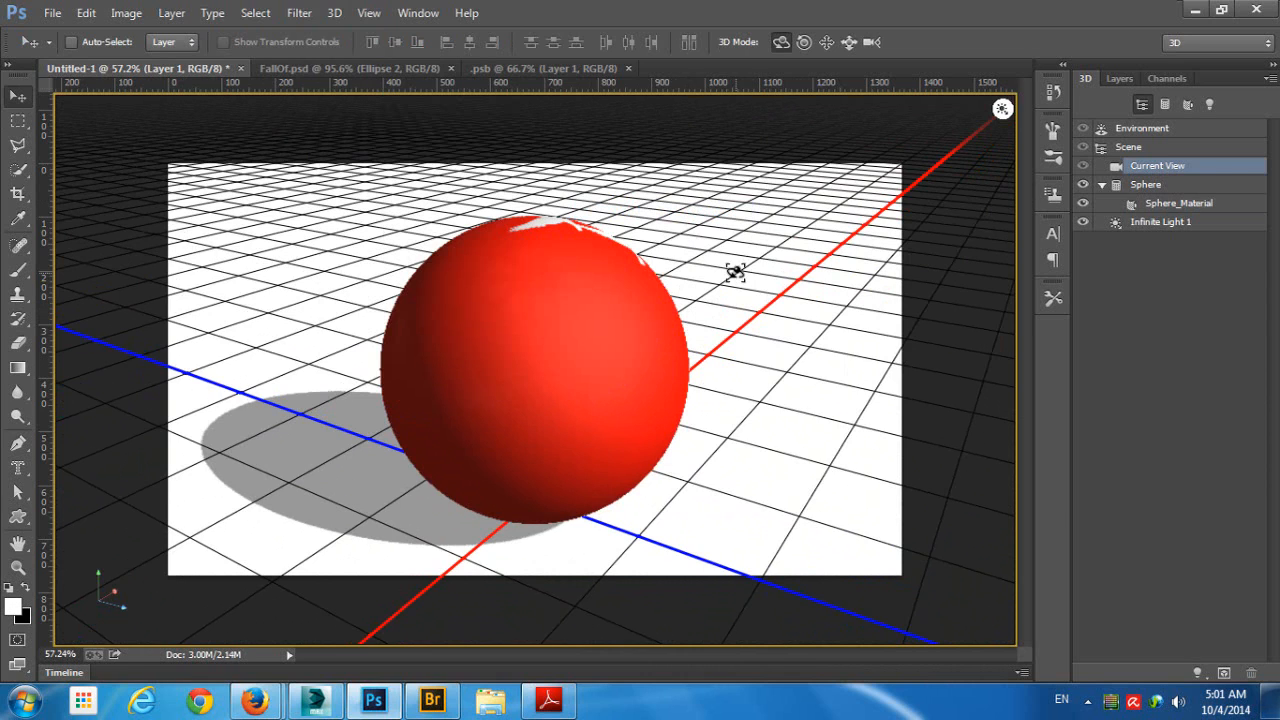
- Paint white strokes with the 156 px bird brush across the visible side of the sphere
left_click_drag(677, 274, 576, 281)
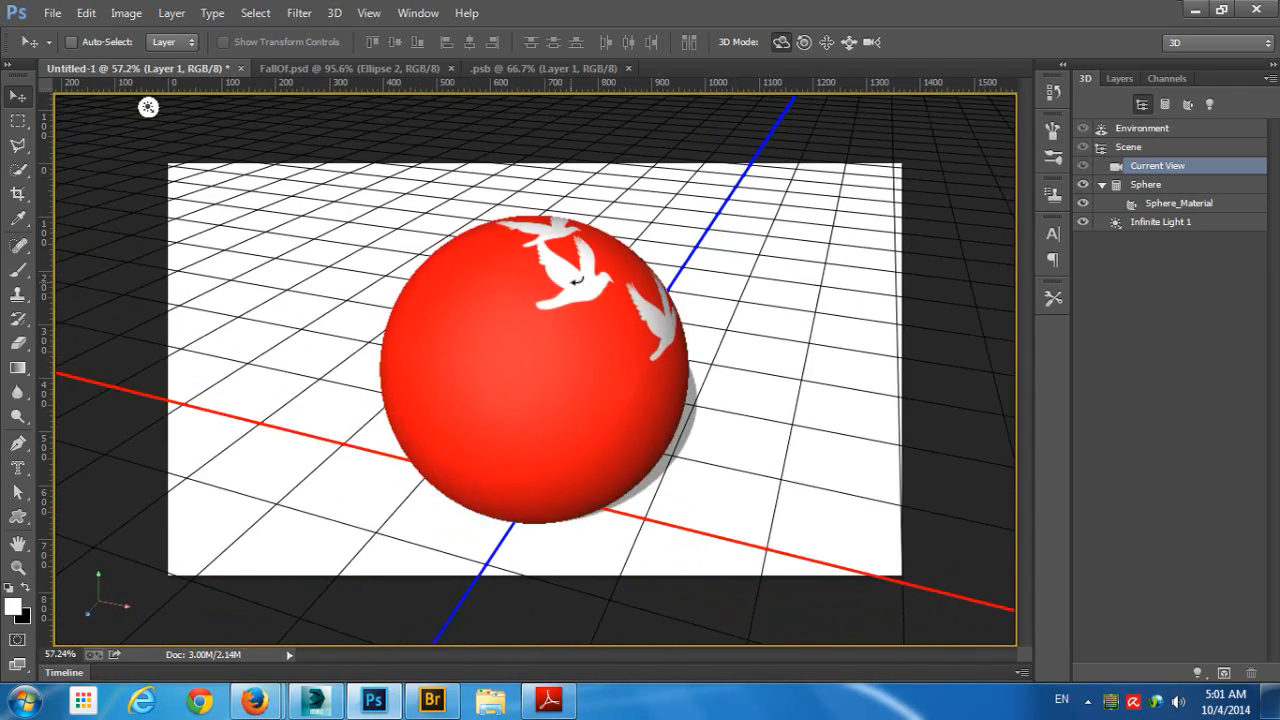
left_click(17, 270)
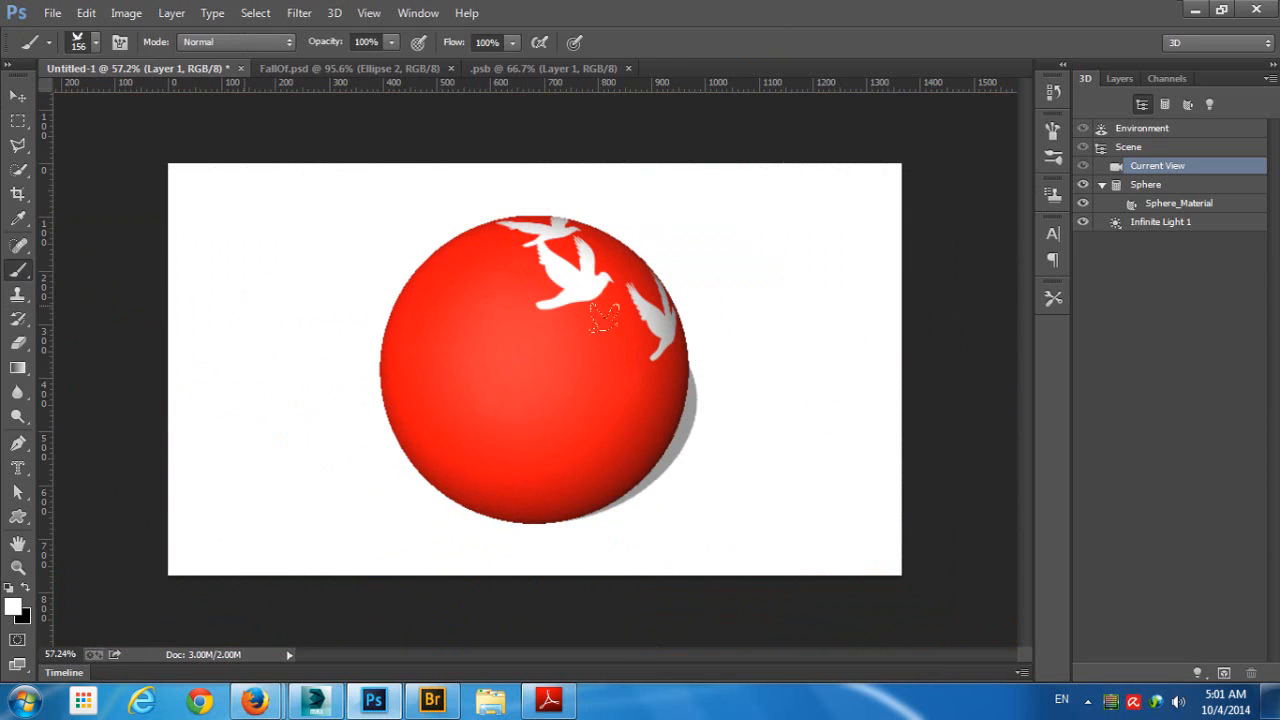
mouse_move(520, 295)
left_mouse_down()
mouse_move(504, 215)
mouse_move(611, 262)
mouse_move(562, 370)
mouse_move(405, 387)
mouse_move(358, 315)
mouse_move(539, 388)
mouse_move(582, 255)
left_mouse_up()
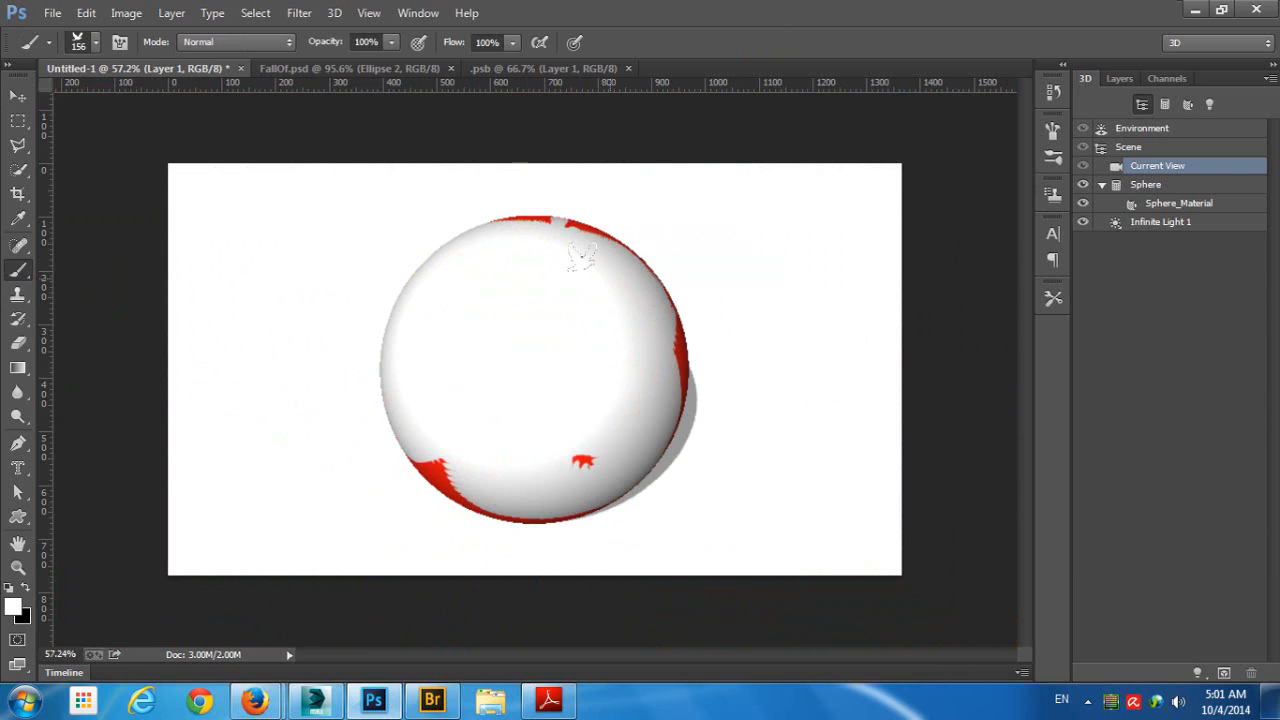